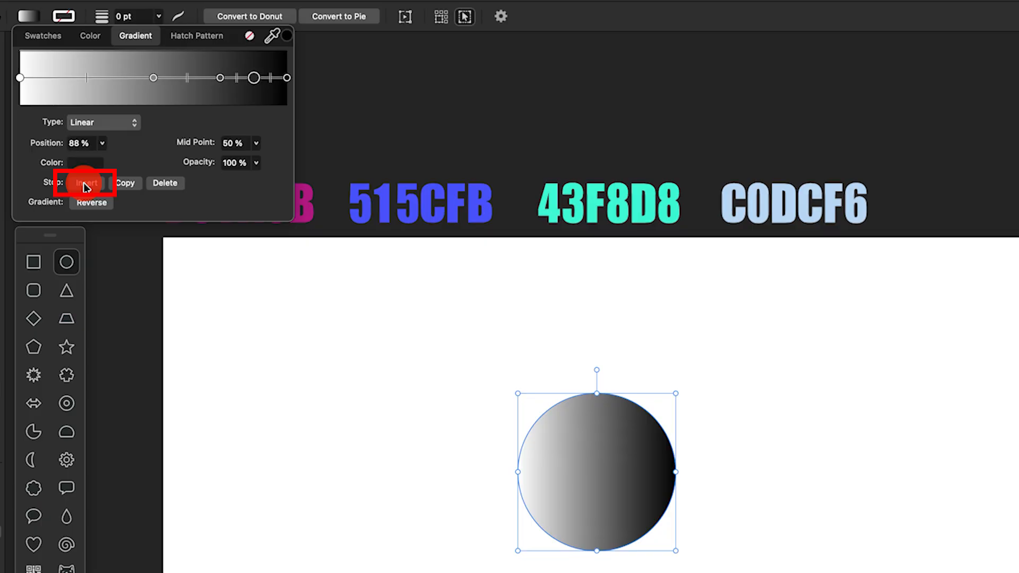
pyautogui.click(85, 186)
# Insert a gradient stop and set the start stop's colour to hex B91A8B.
pyautogui.scroll(3, 268, 321)
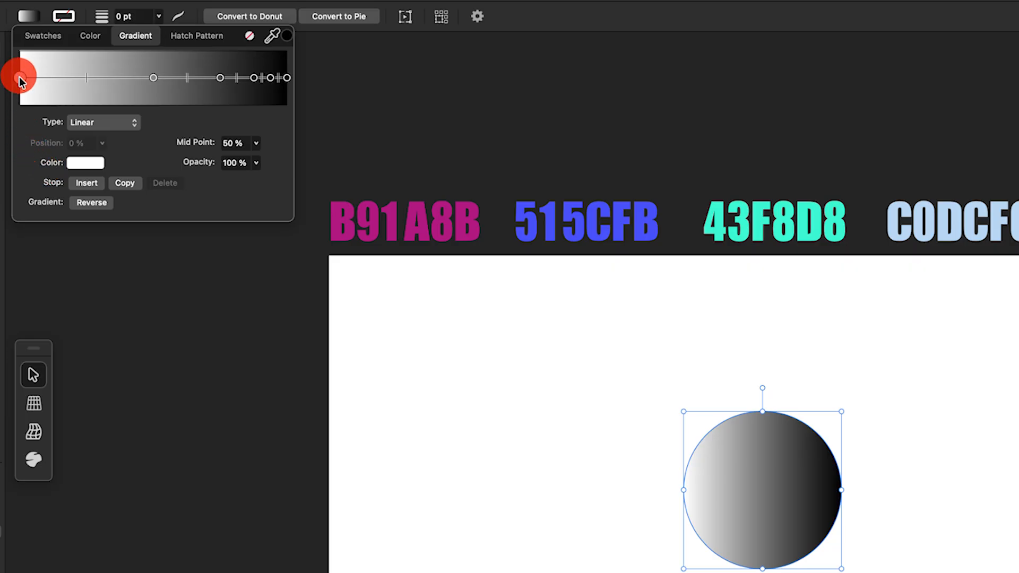
pyautogui.click(91, 163)
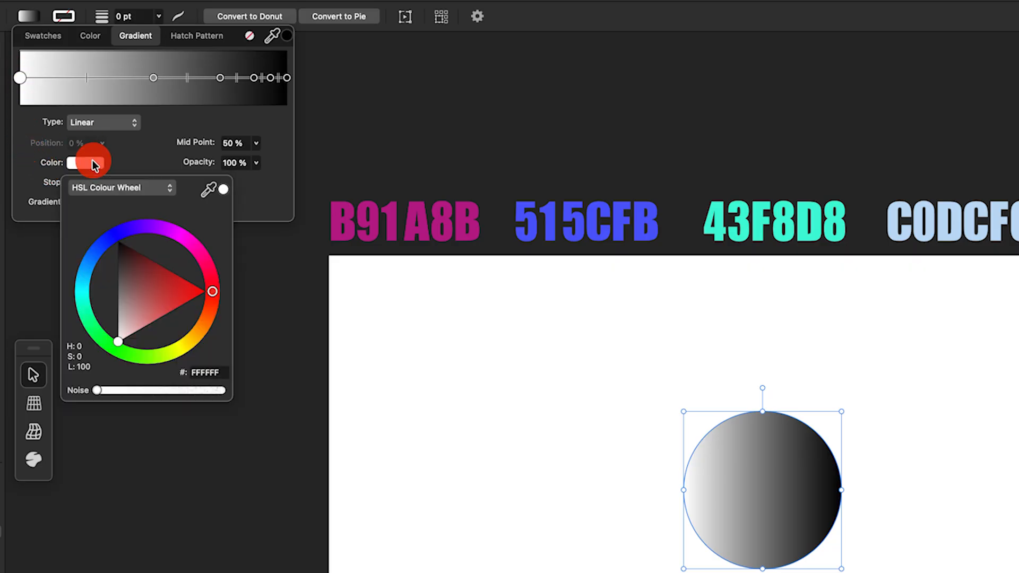
pyautogui.click(219, 373)
pyautogui.write('B91A8B')
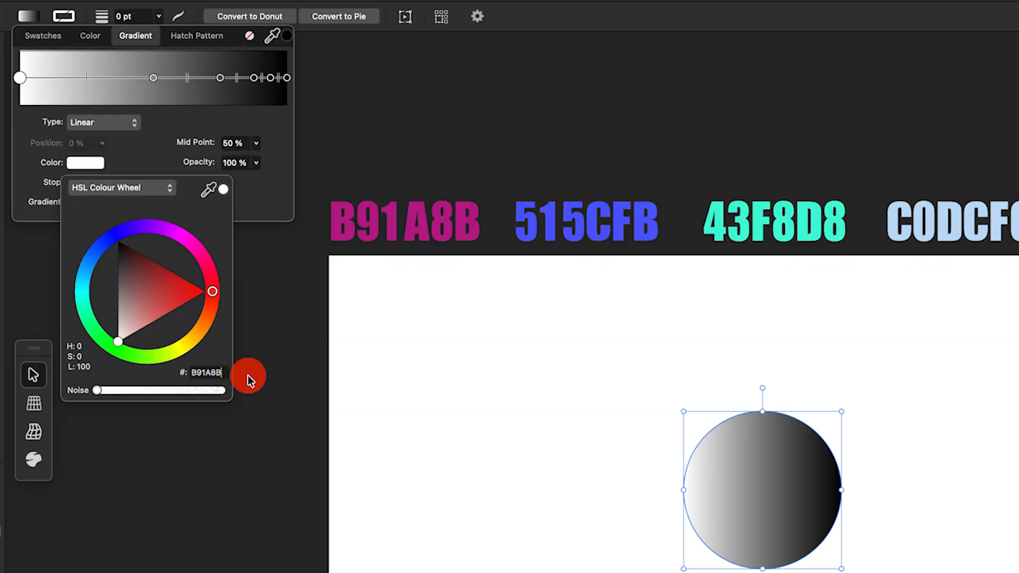
pyautogui.press('Return')
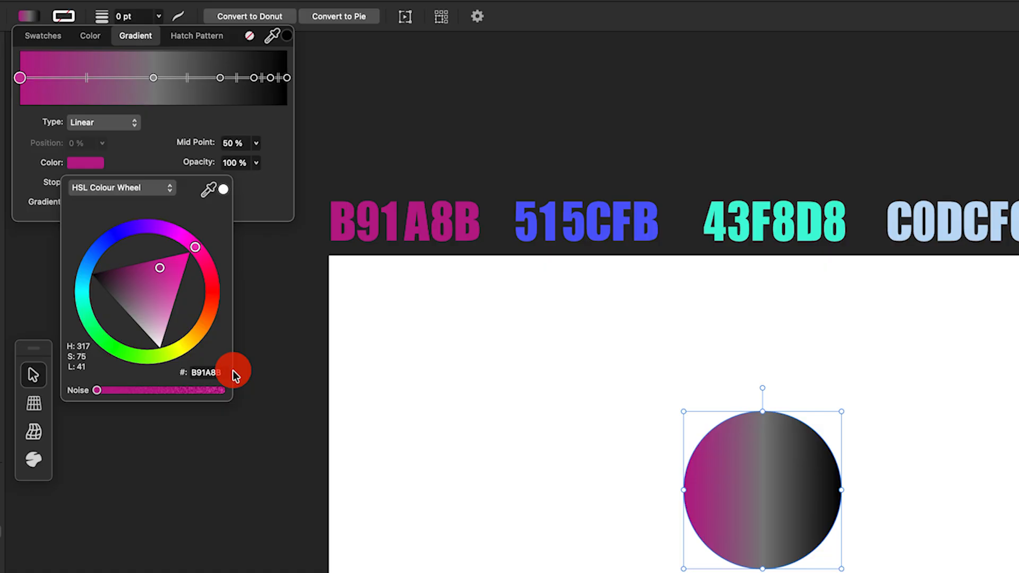
# Set the 50% gradient stop's colour to B91A8B and move it to about 22%.
pyautogui.click(154, 78)
pyautogui.click(85, 163)
pyautogui.moveTo(192, 372); pyautogui.dragTo(253, 373)
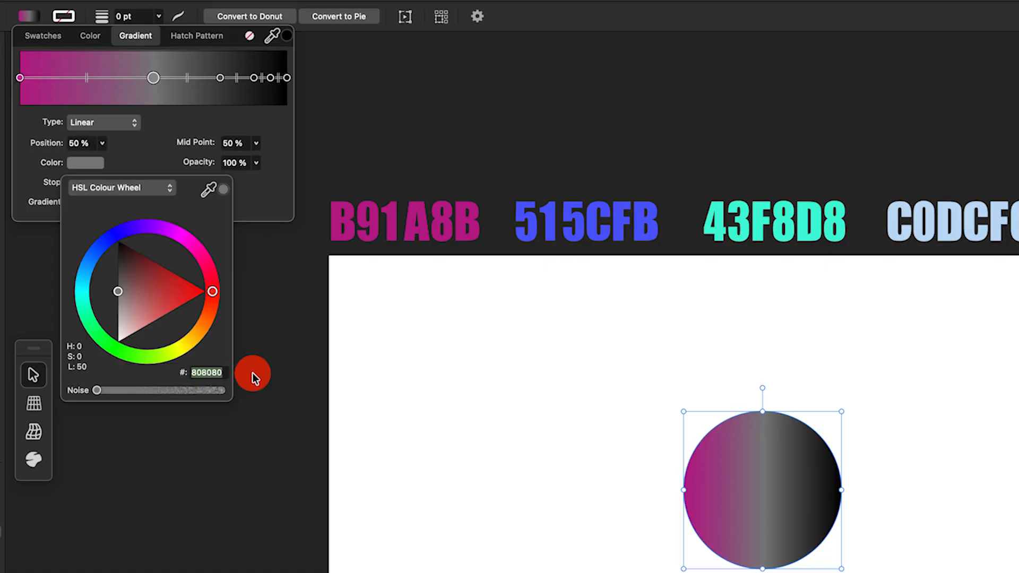
pyautogui.write('B91A8B')
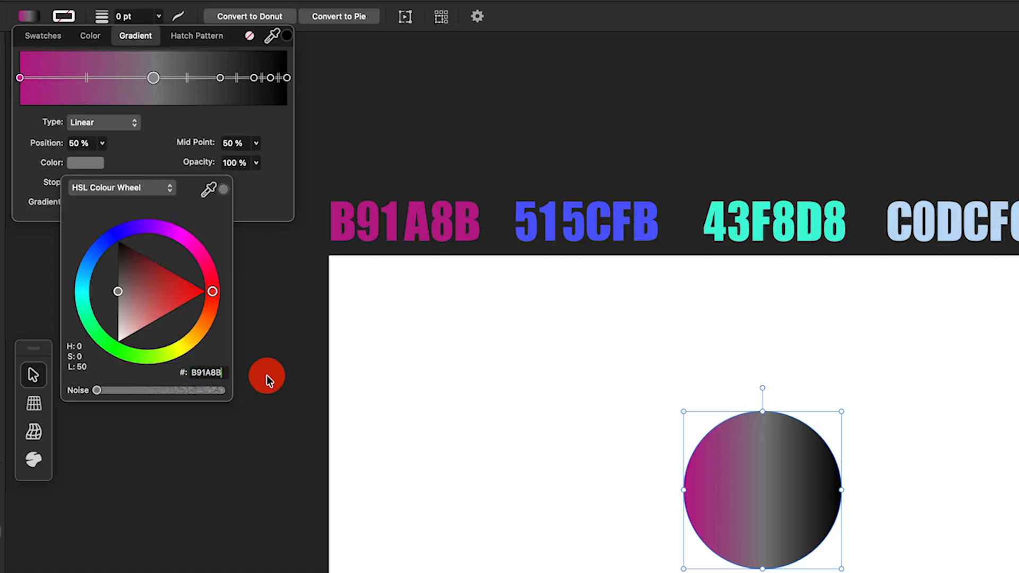
pyautogui.click(266, 375)
pyautogui.click(126, 145)
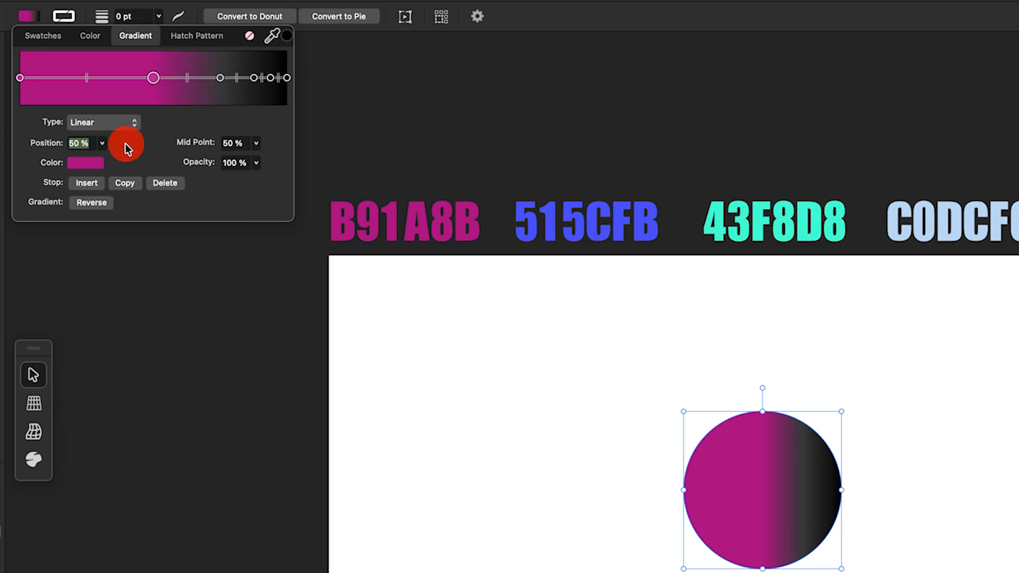
pyautogui.write('22')
pyautogui.press('Tab')
# Set the 75% stop's colour to 515CFB and its position to 41%.
pyautogui.click(92, 166)
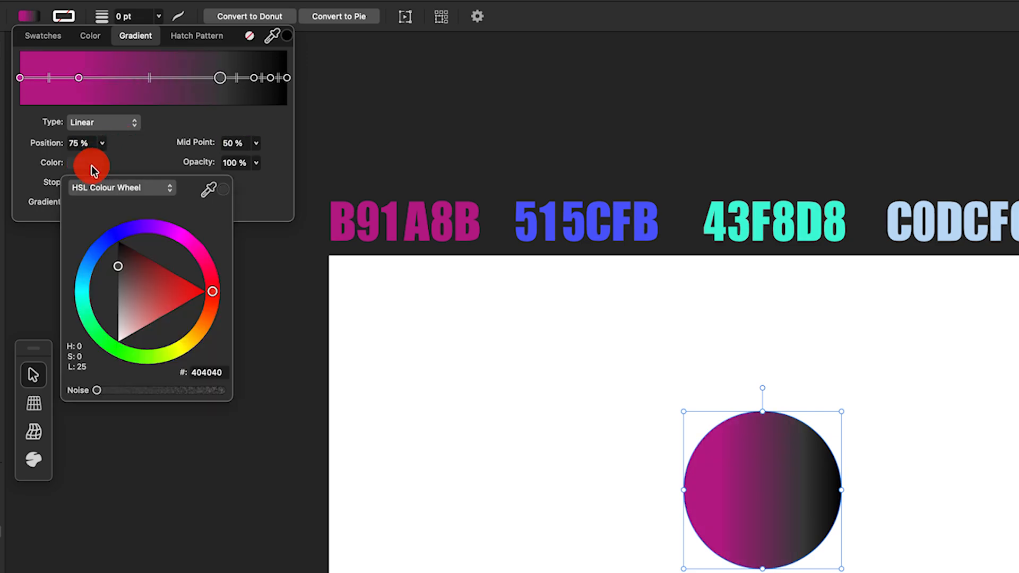
pyautogui.click(266, 373)
pyautogui.write('515CFB')
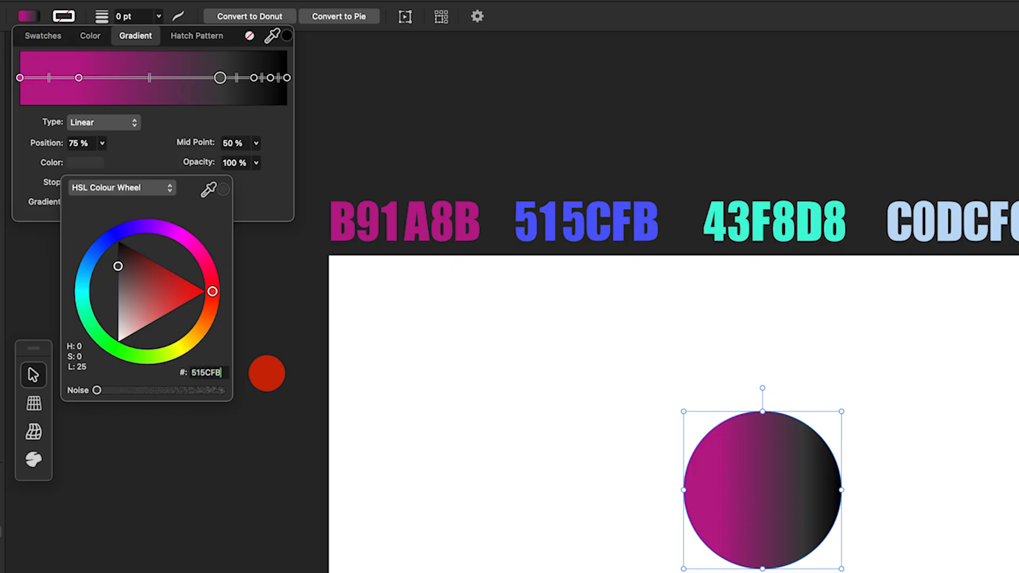
pyautogui.click(117, 144)
pyautogui.write('41')
pyautogui.press('Tab')
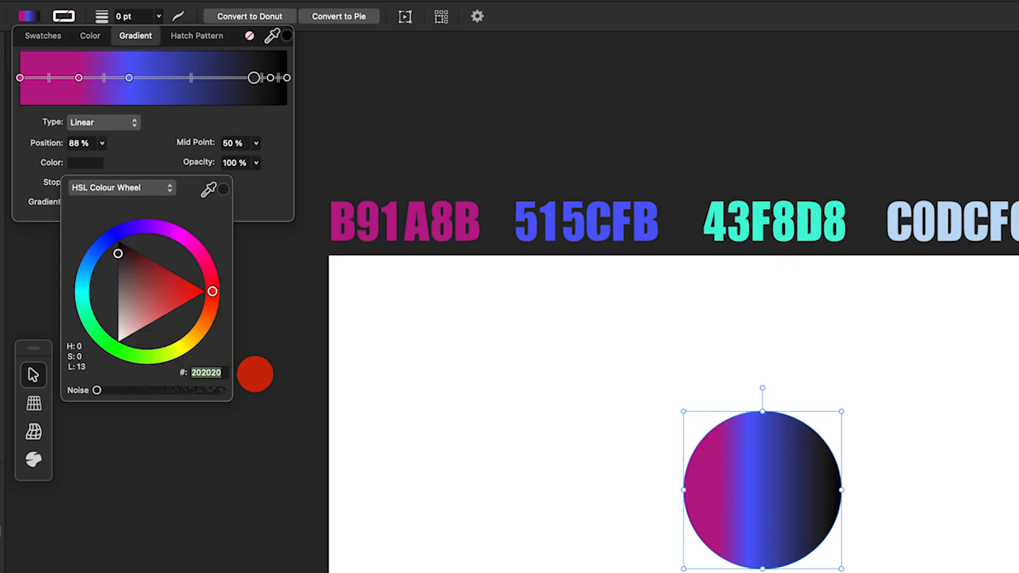
# Set the 88% stop's colour to 43F8D8 and its position to 59%.
pyautogui.write('43f8d8')
pyautogui.click(130, 142)
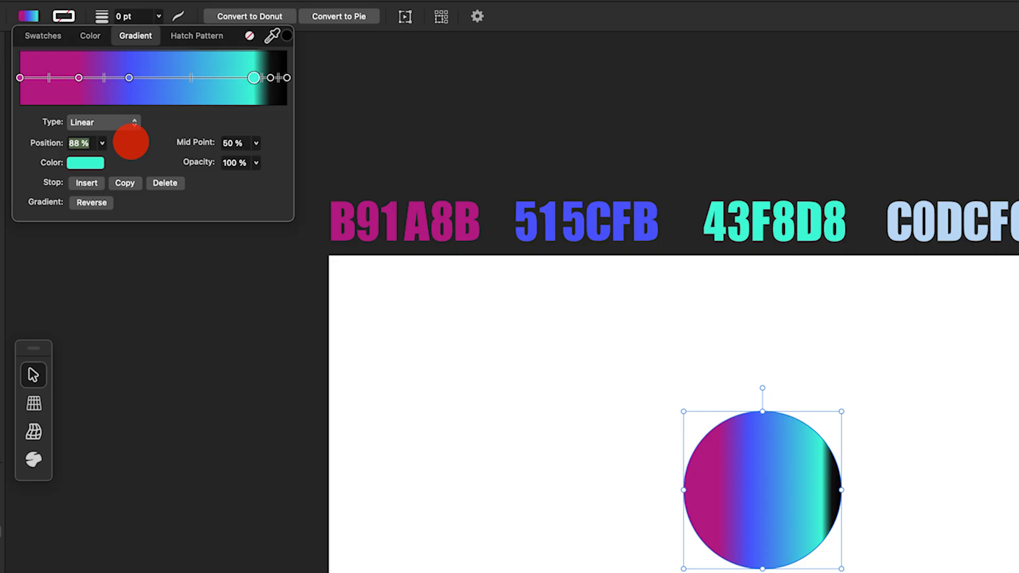
pyautogui.write('59')
pyautogui.press('Tab')
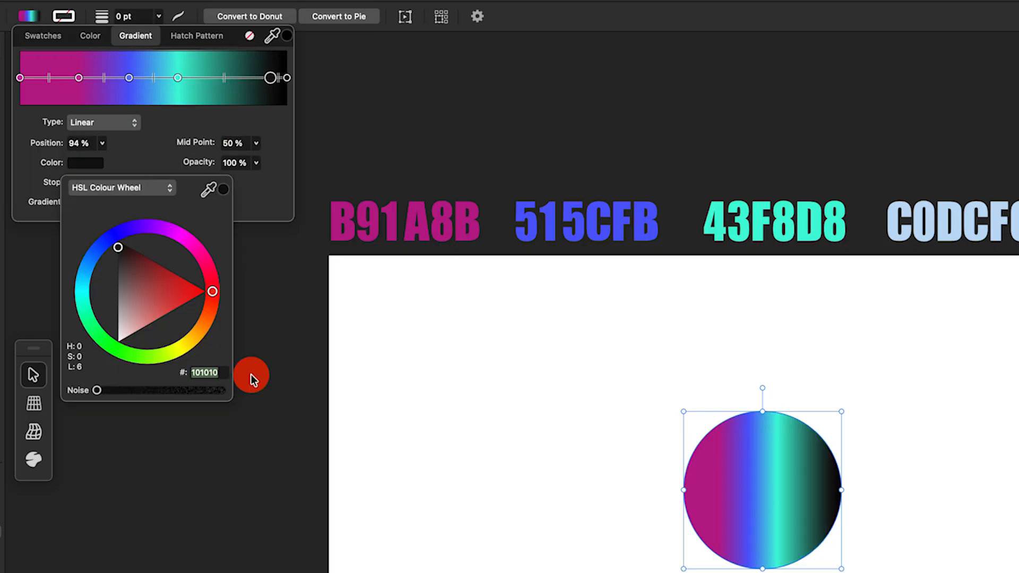
# Set the 94% stop's colour to C0DCF6 and its position to 74%.
pyautogui.write('c0dcf6')
pyautogui.click(128, 146)
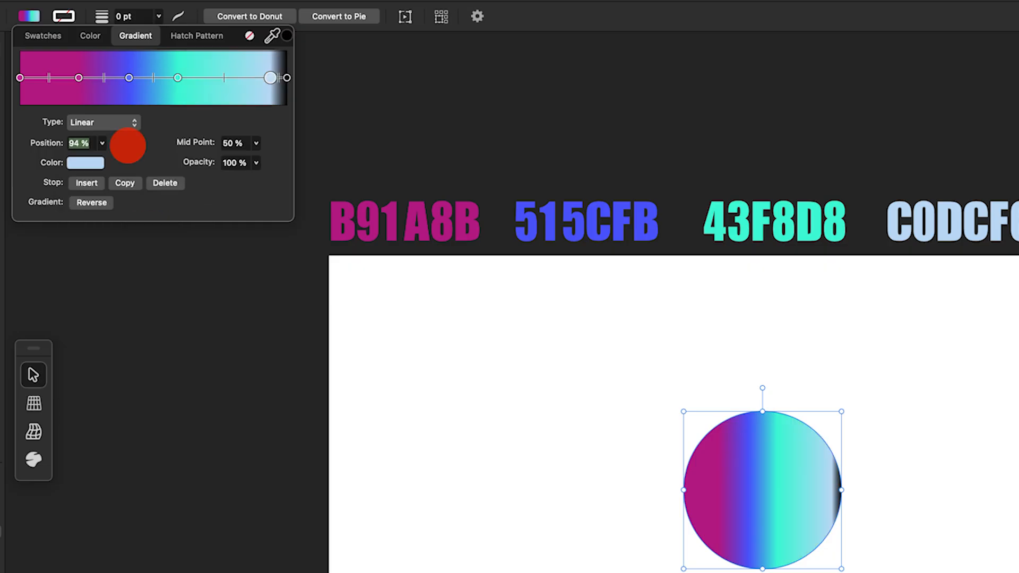
pyautogui.write('74')
pyautogui.press('Tab')
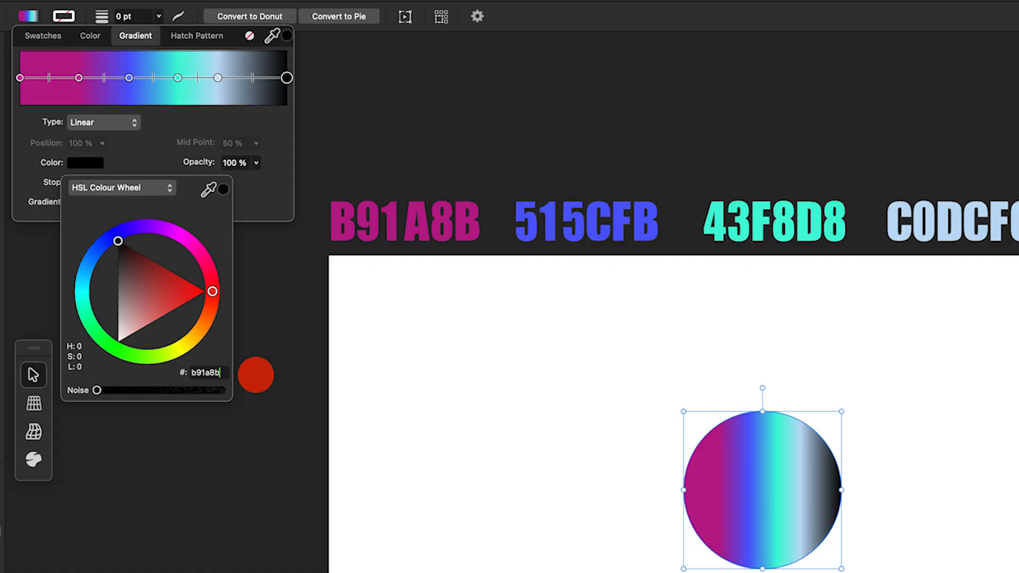
# Set the end stop's colour to B91A8B and make the gradient run vertically across the circle.
pyautogui.press('Return')
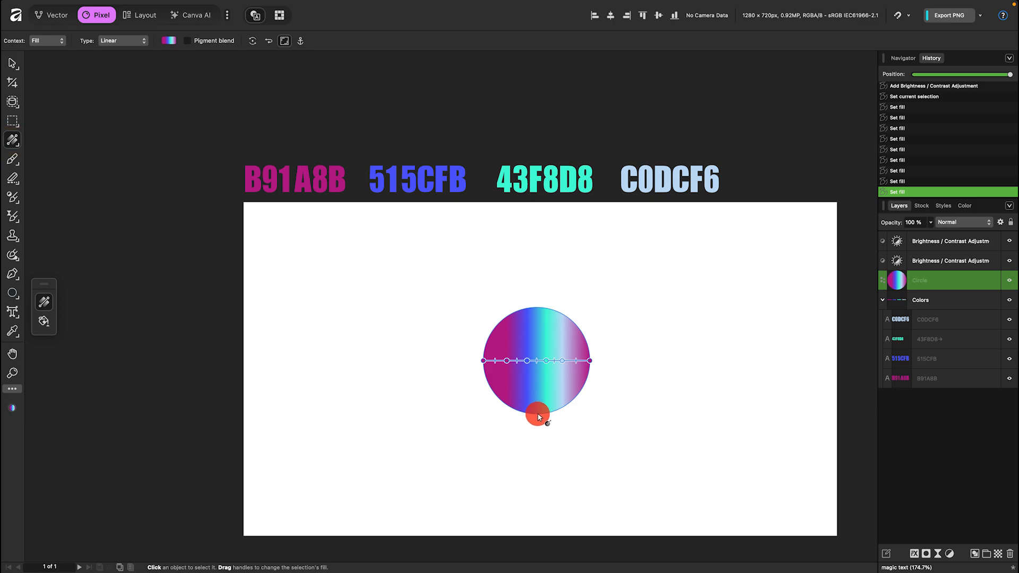
pyautogui.moveTo(538, 416); pyautogui.dragTo(538, 306)
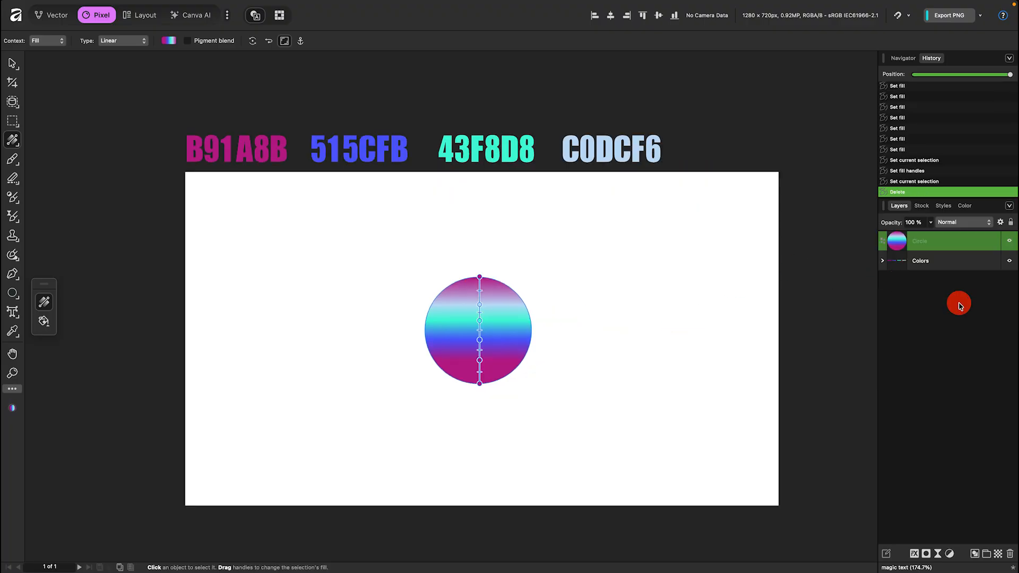
# Delete the Colors text group layer.
pyautogui.click(954, 261)
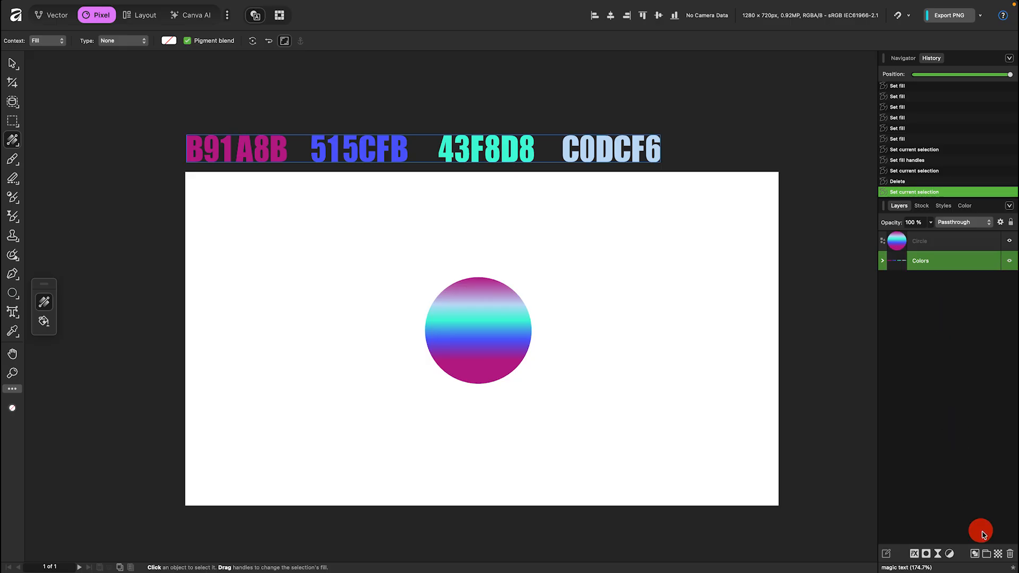
pyautogui.click(1010, 555)
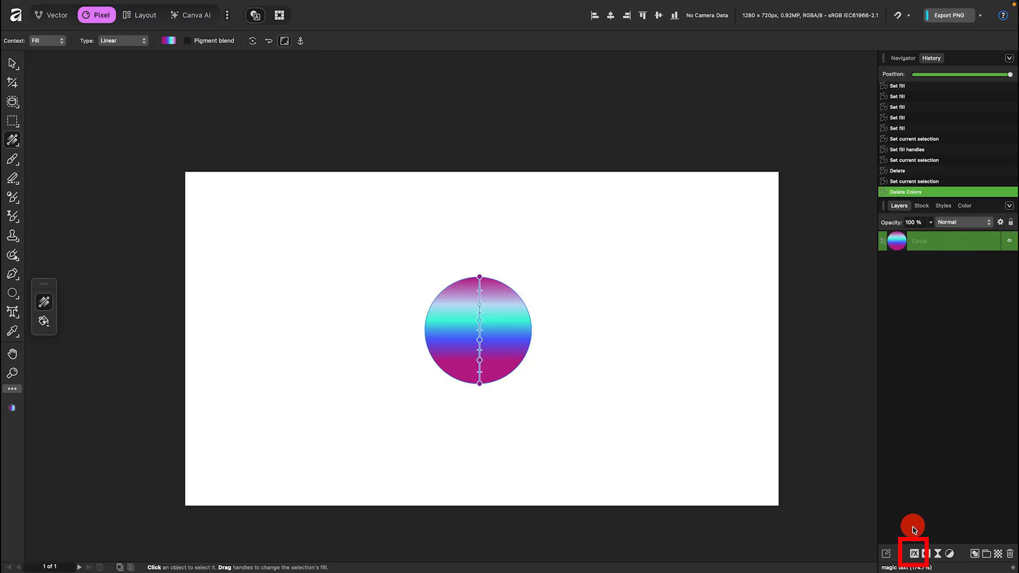
# Open the circle's layer effects and enable Bevel / Emboss with the Inner type.
pyautogui.click(913, 553)
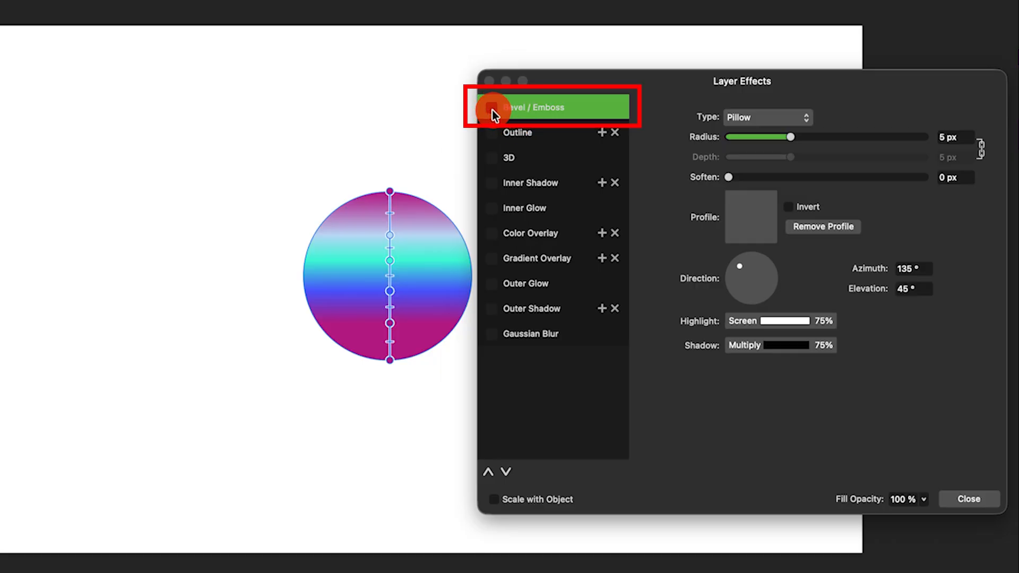
pyautogui.click(491, 108)
pyautogui.click(786, 117)
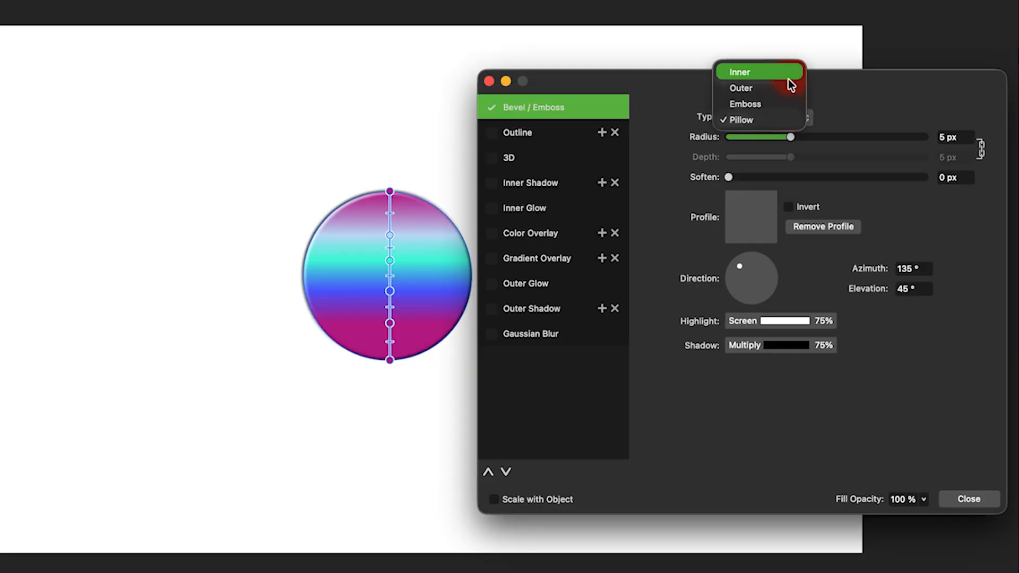
pyautogui.click(788, 78)
# Unlink radius and depth, then set the bevel radius to 160 px and depth to 66.4.
pyautogui.click(981, 149)
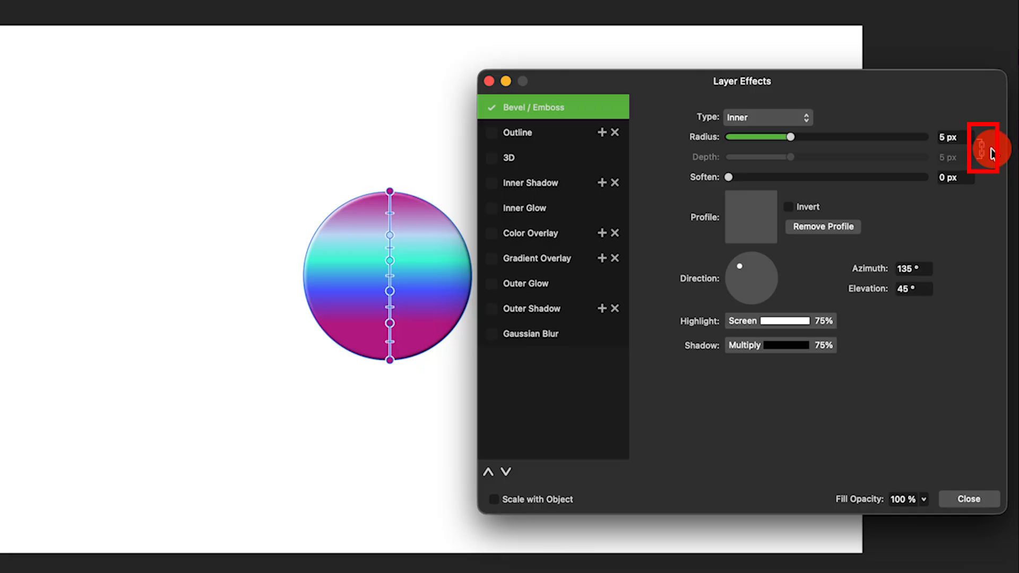
pyautogui.write('160')
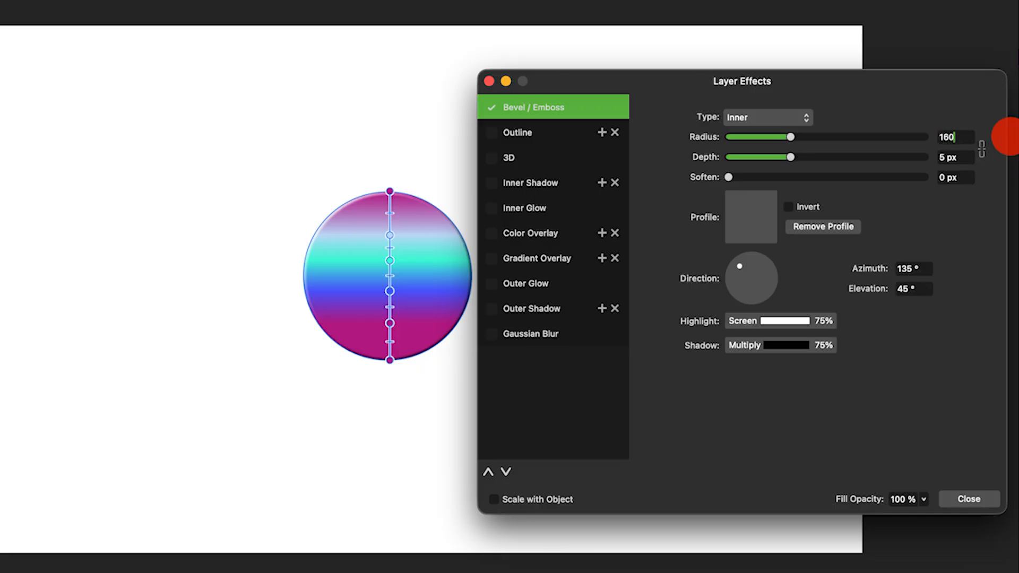
pyautogui.press('Tab')
pyautogui.write('66.4')
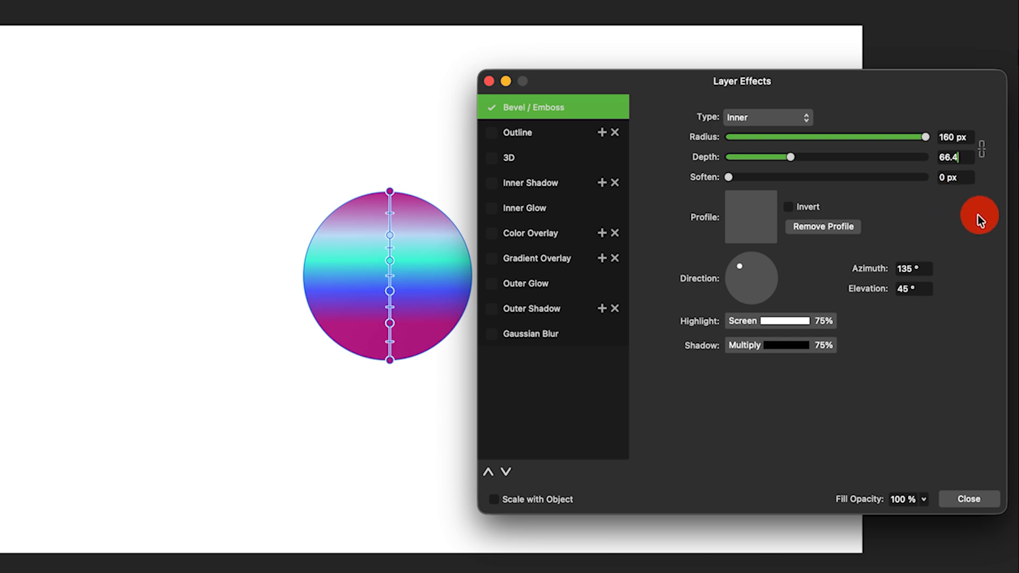
# Apply the fourth standard profile curve to the bevel.
pyautogui.click(740, 223)
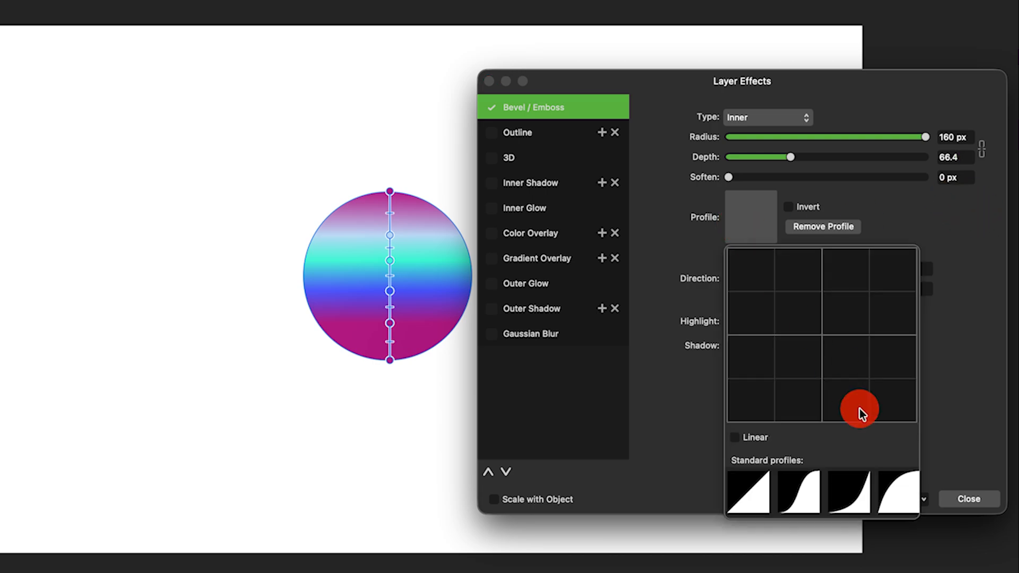
pyautogui.click(897, 494)
pyautogui.click(937, 271)
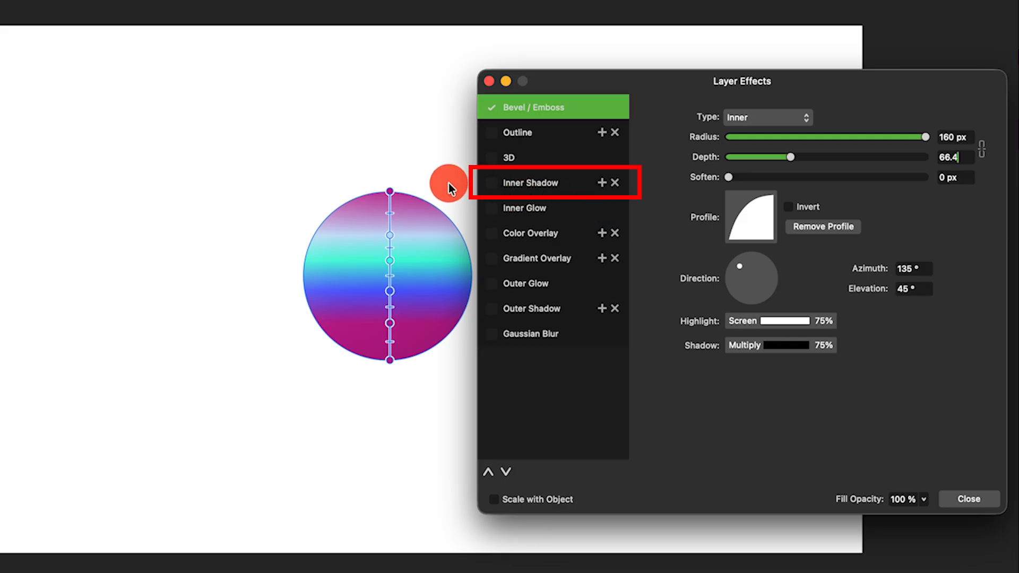
# Enable Inner Shadow with Subtract blend, 42% opacity, 8 px radius, 0 px offset and 100% intensity.
pyautogui.click(491, 182)
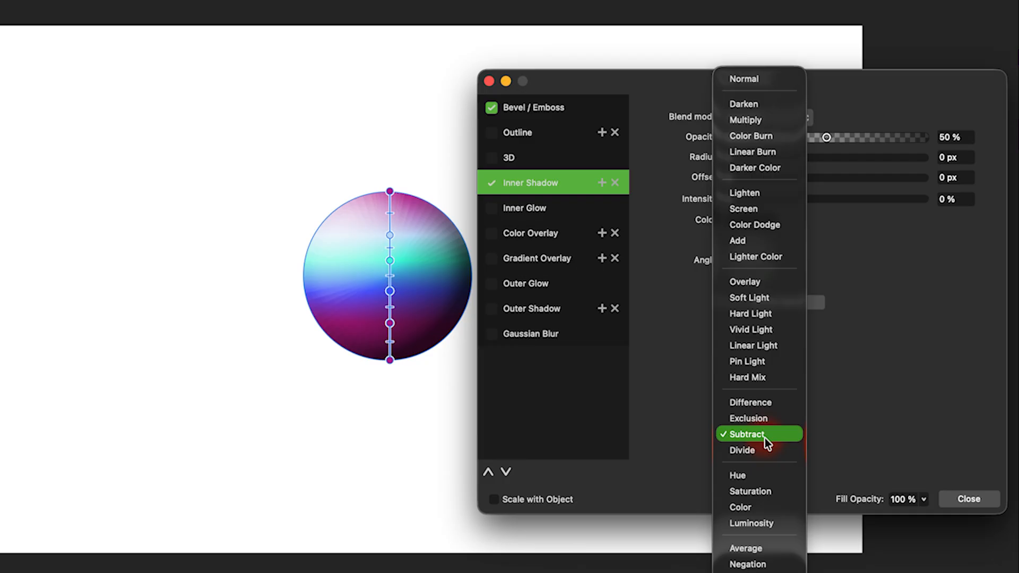
pyautogui.click(765, 437)
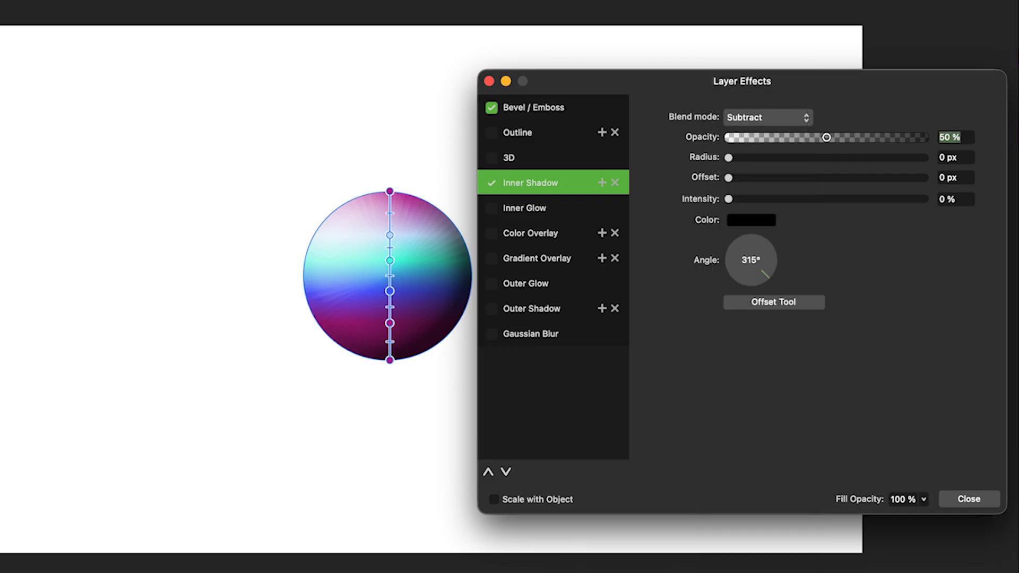
pyautogui.write('42')
pyautogui.press('Tab')
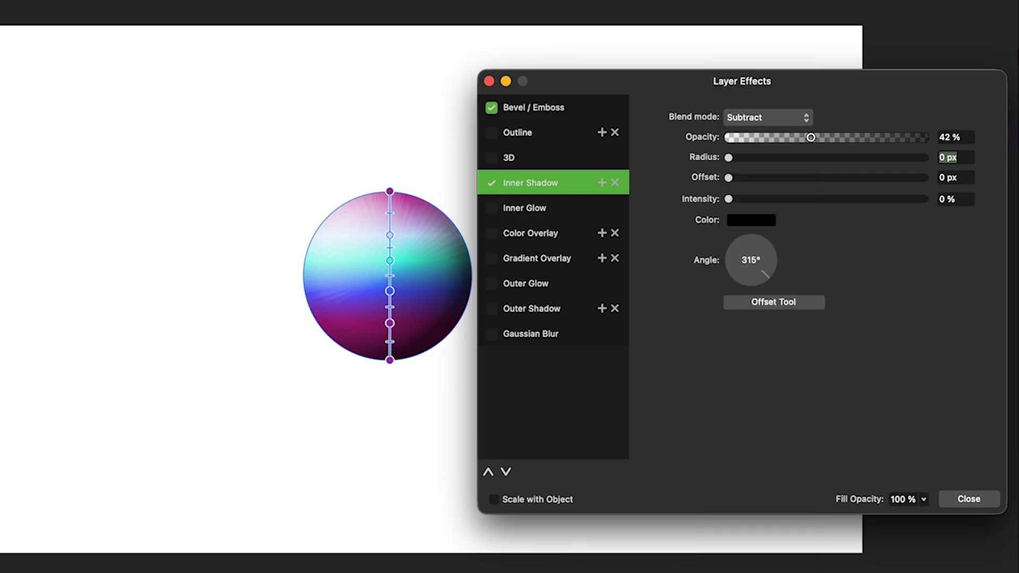
pyautogui.write('8')
pyautogui.press('Tab')
pyautogui.write('0')
pyautogui.press('Tab')
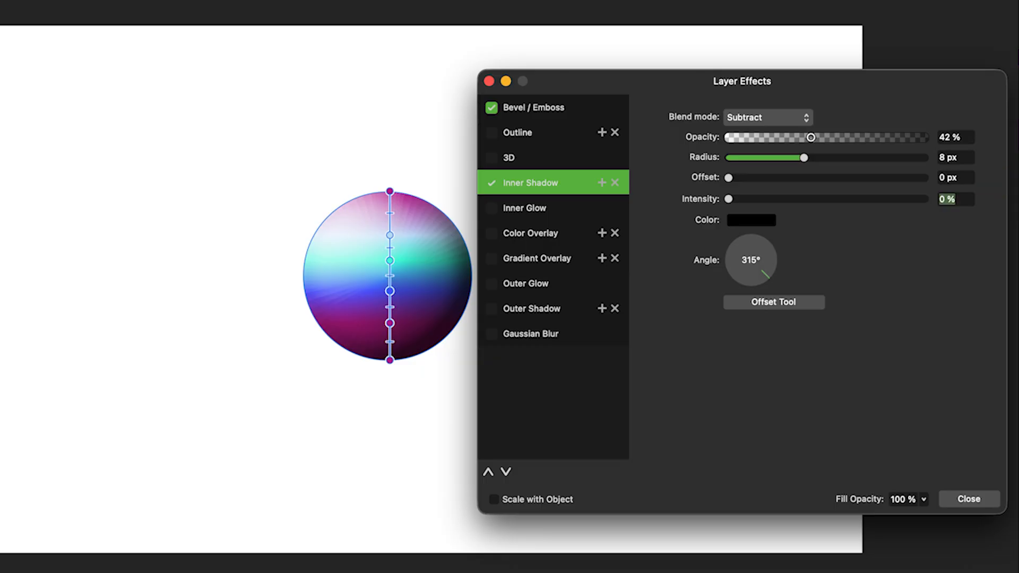
pyautogui.write('100')
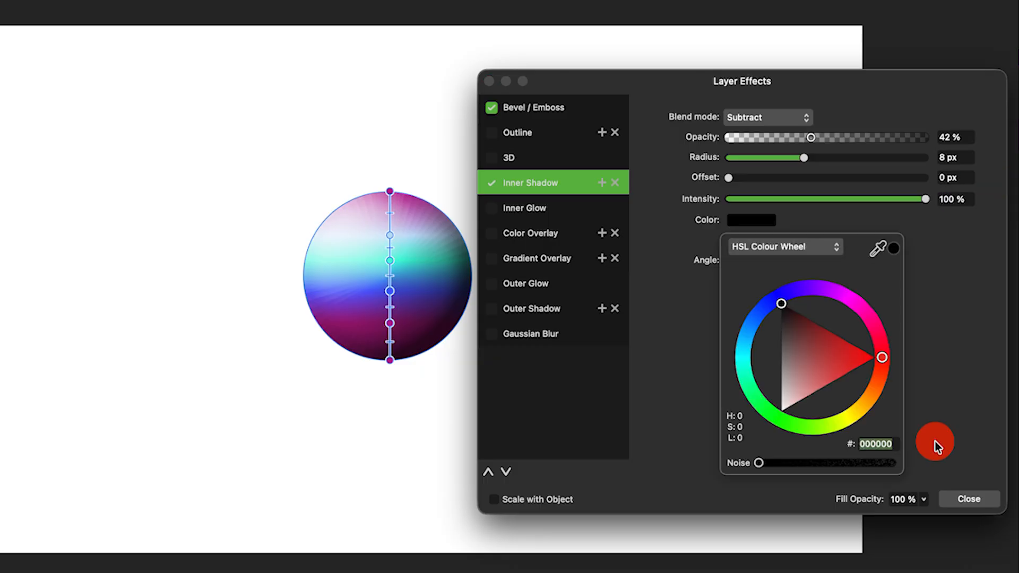
# Set the inner shadow colour to 34C2C0 and its angle to 180°, then close the effects dialog.
pyautogui.write('34C2C0')
pyautogui.press('Return')
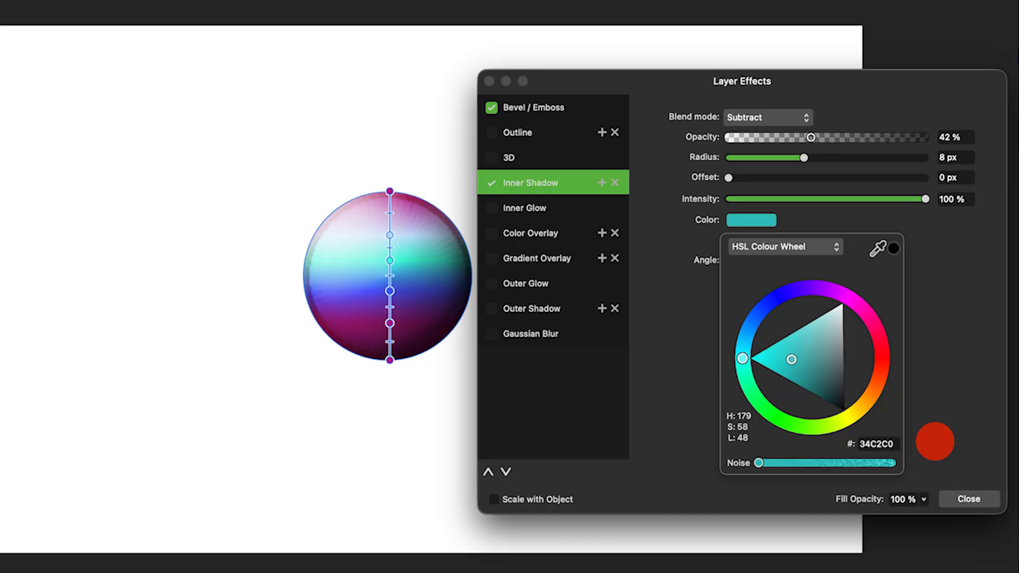
pyautogui.click(935, 441)
pyautogui.write('180')
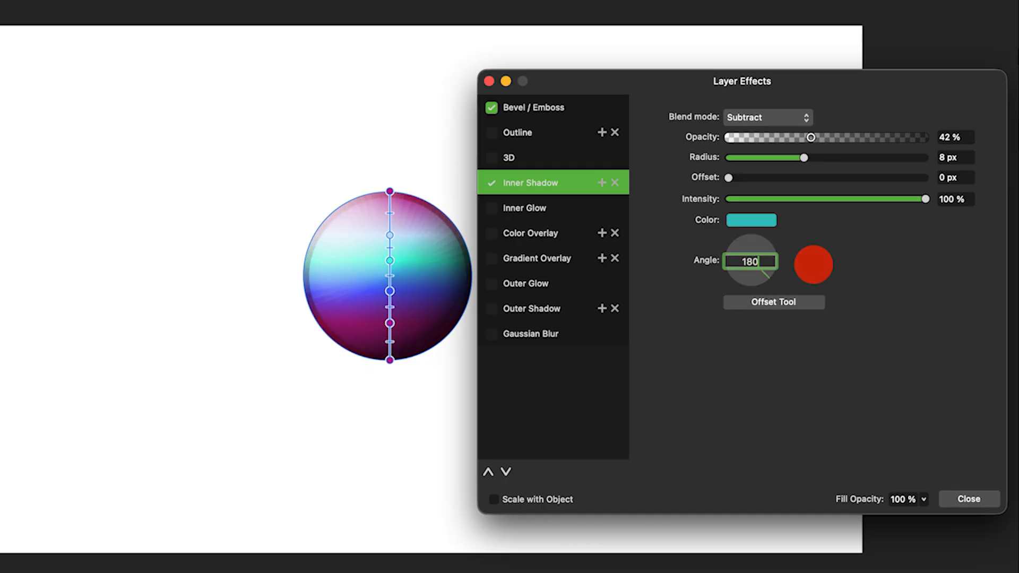
pyautogui.click(967, 501)
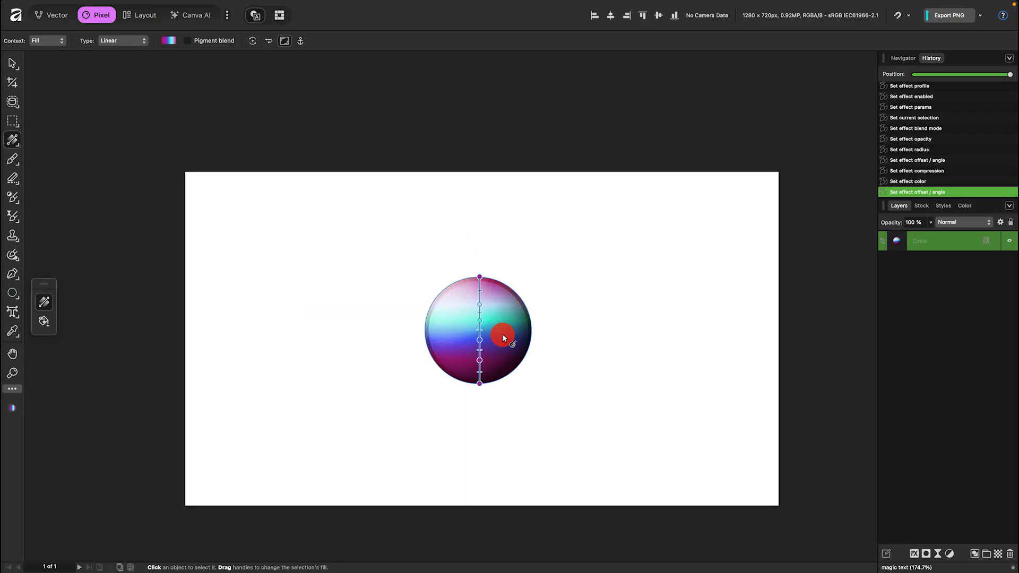
pyautogui.rightClick(426, 288)
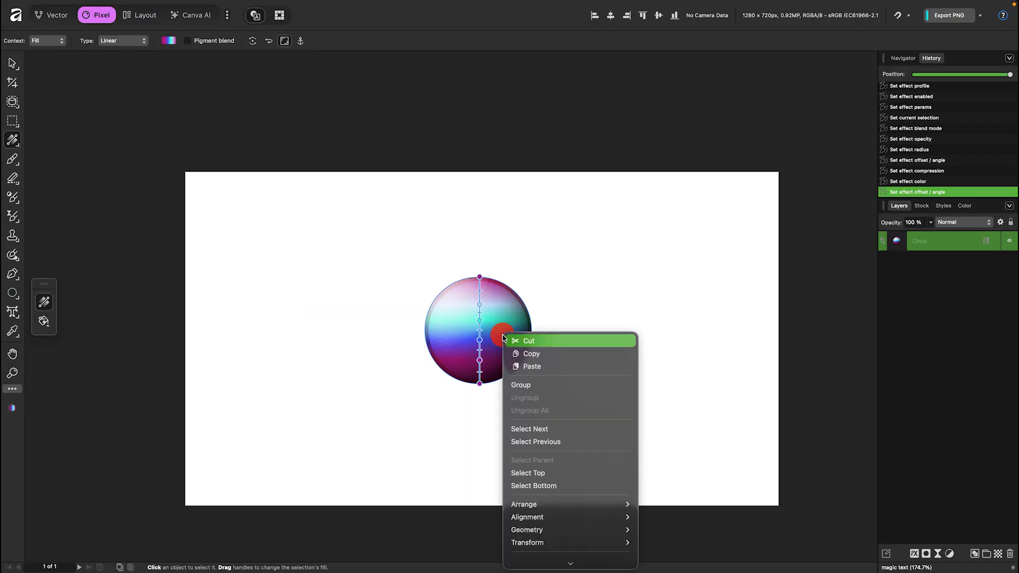
pyautogui.scroll(-3, 584, 455)
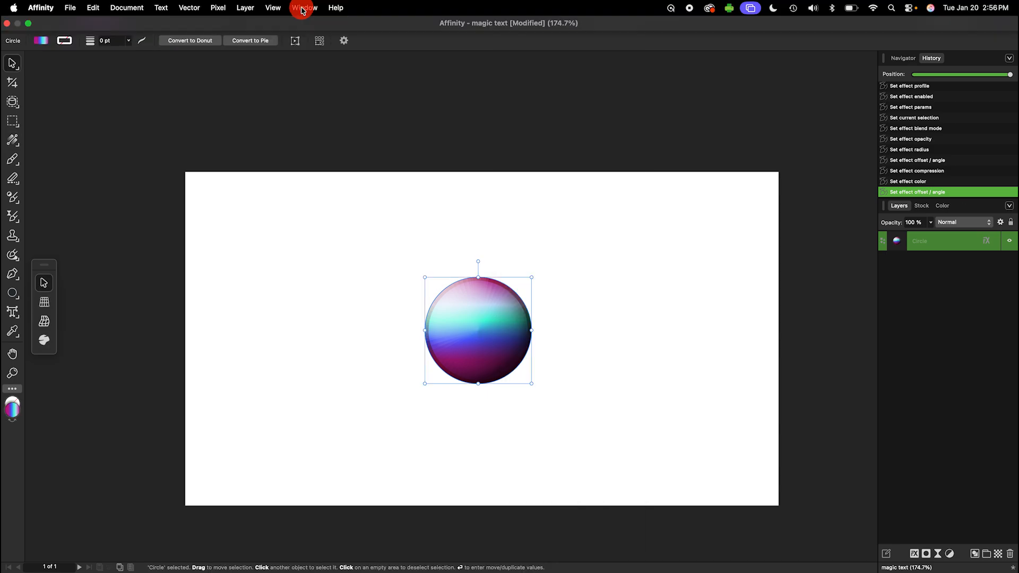
pyautogui.click(303, 8)
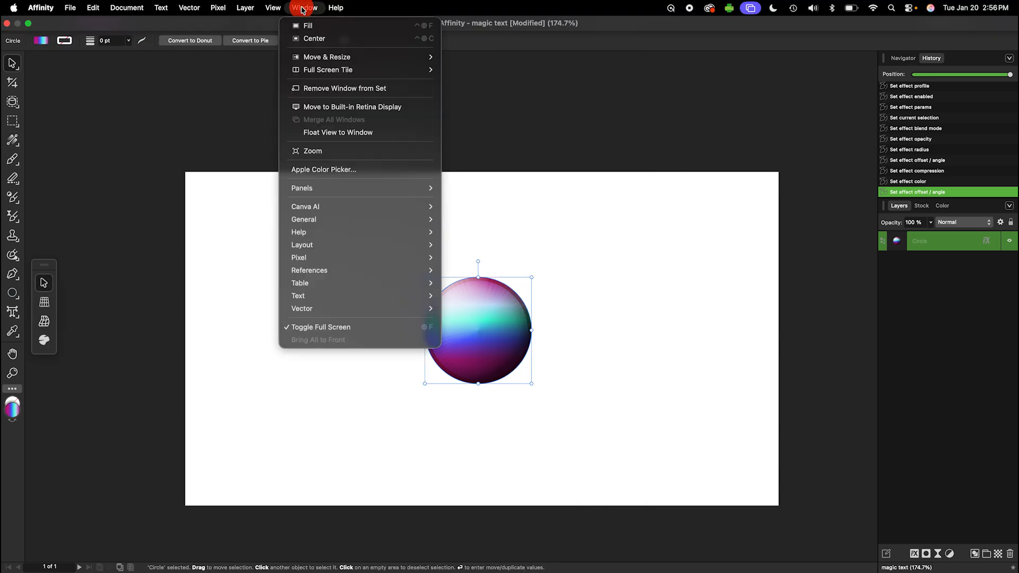
# Open the Styles panel and rename the newly saved Style 8 as Iridescent.
pyautogui.moveTo(387, 309)
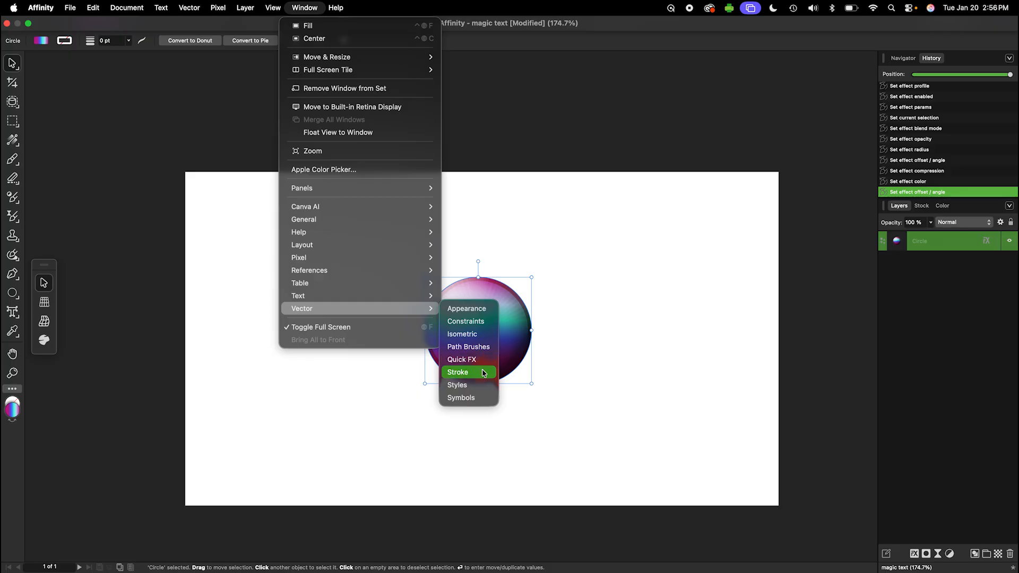
pyautogui.click(475, 385)
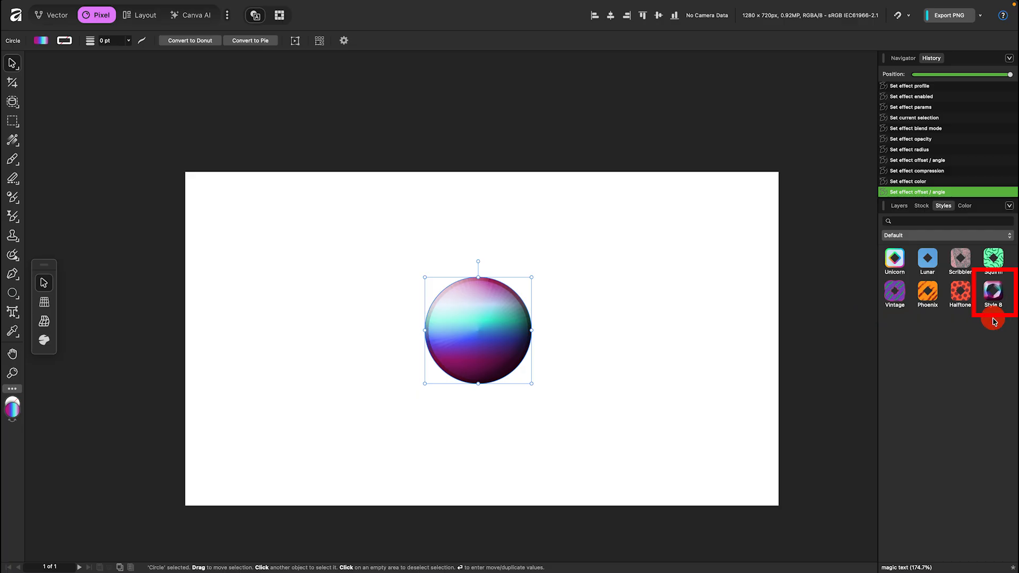
pyautogui.rightClick(993, 296)
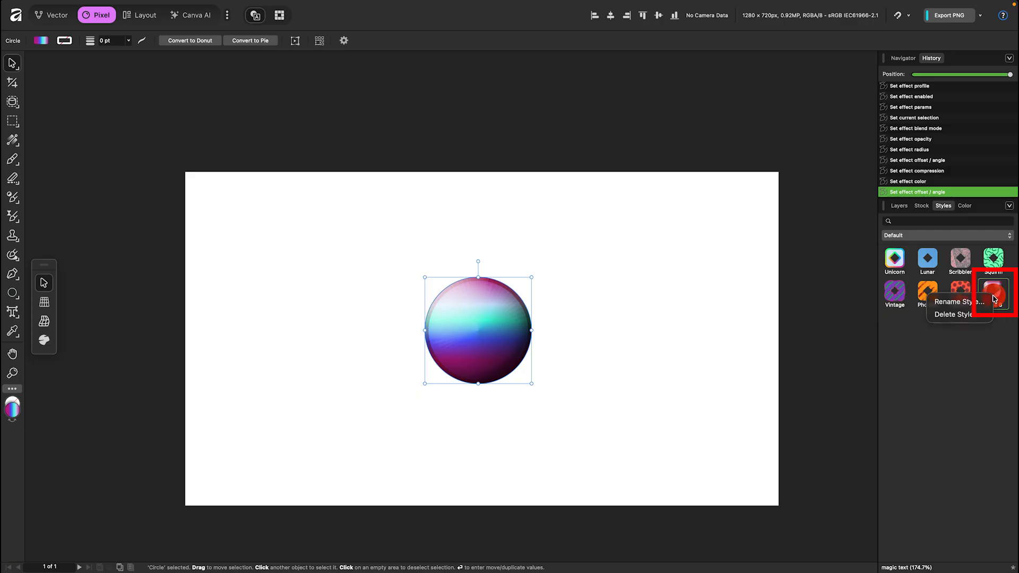
pyautogui.click(959, 301)
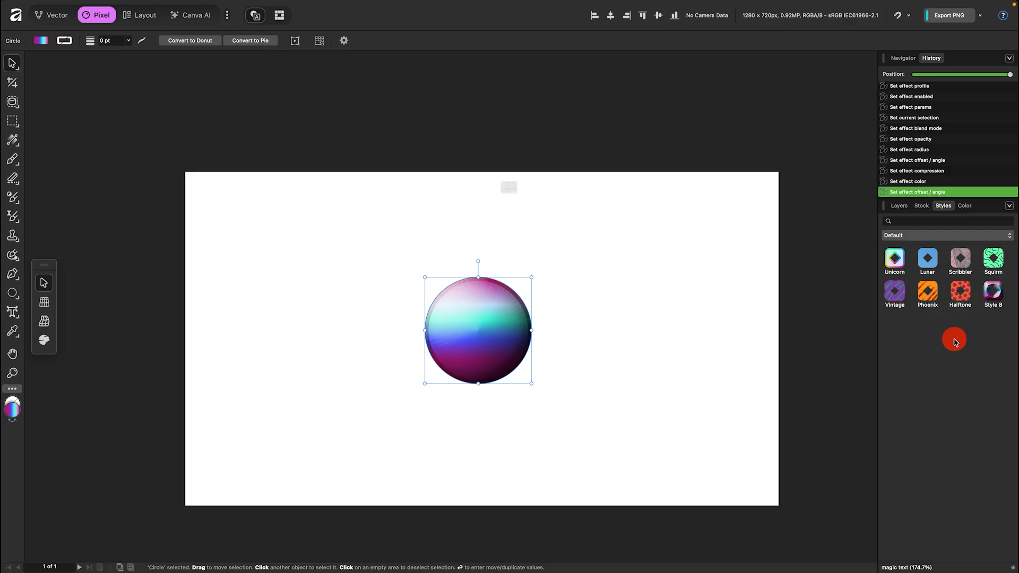
pyautogui.press('BackSpace')
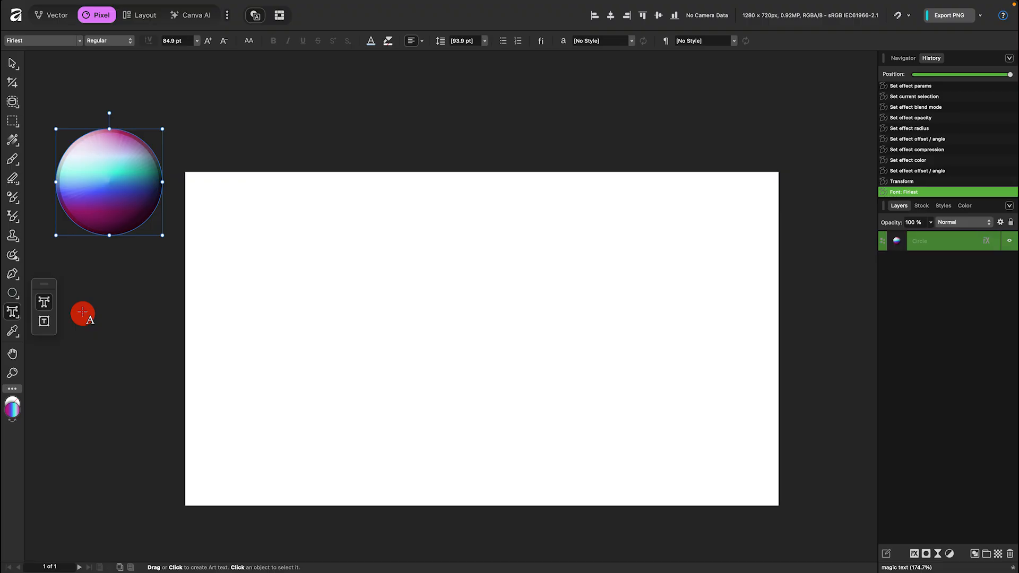
# Create an artistic text object reading BRIGHT on the canvas.
pyautogui.moveTo(280, 220); pyautogui.dragTo(376, 304)
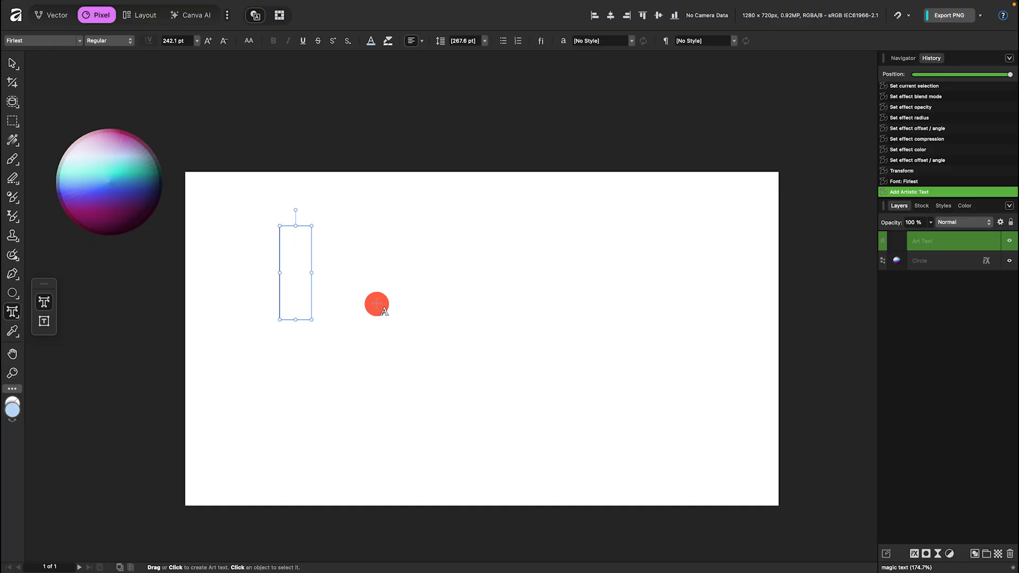
pyautogui.write('Bright')
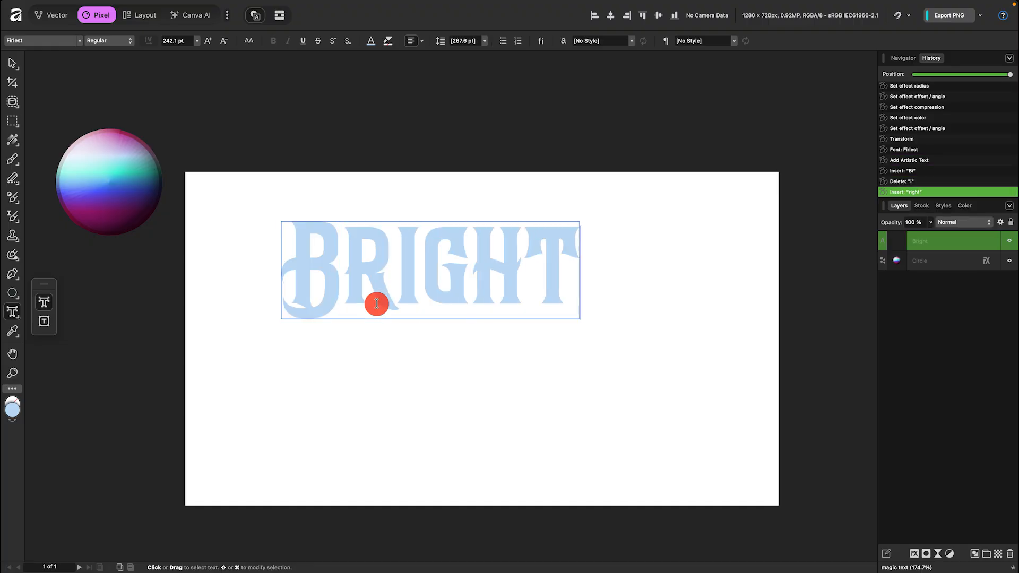
pyautogui.press('BackSpace')
pyautogui.write('T')
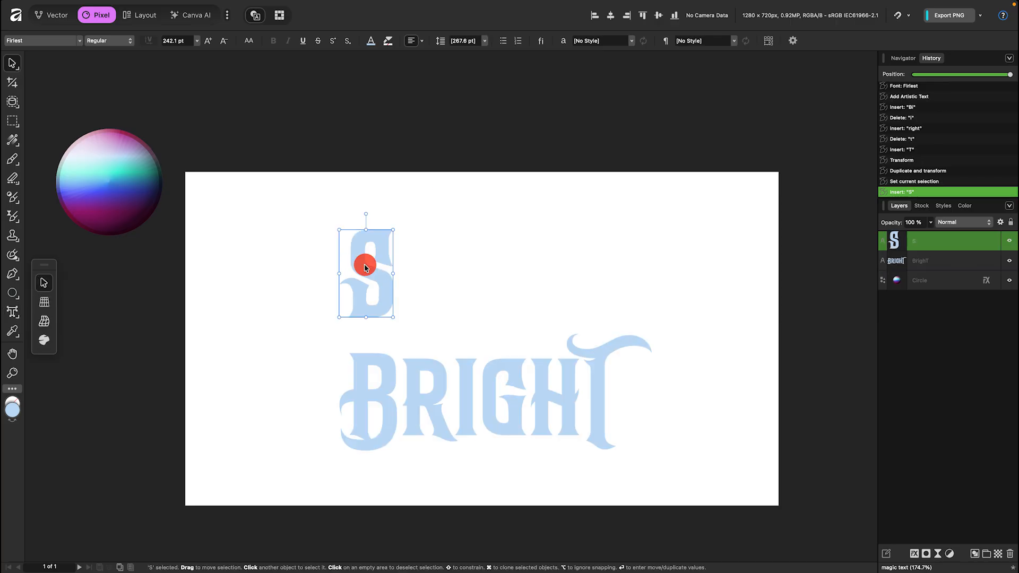
# Duplicate the text into a separate letter S and a second object reading HINE above BRIGHT.
pyautogui.moveTo(364, 263); pyautogui.dragTo(450, 276)
pyautogui.doubleClick(450, 276)
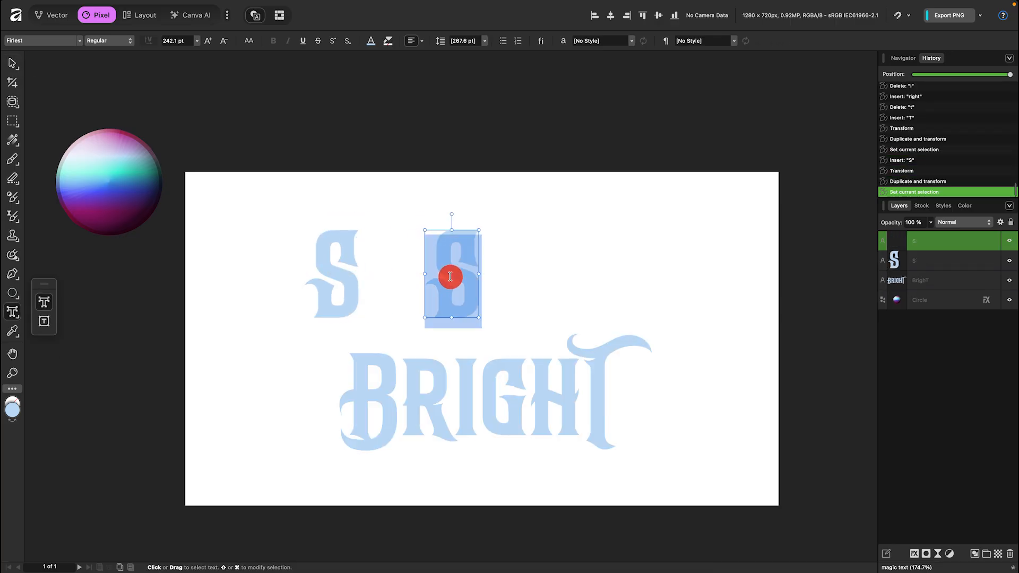
pyautogui.write('hine')
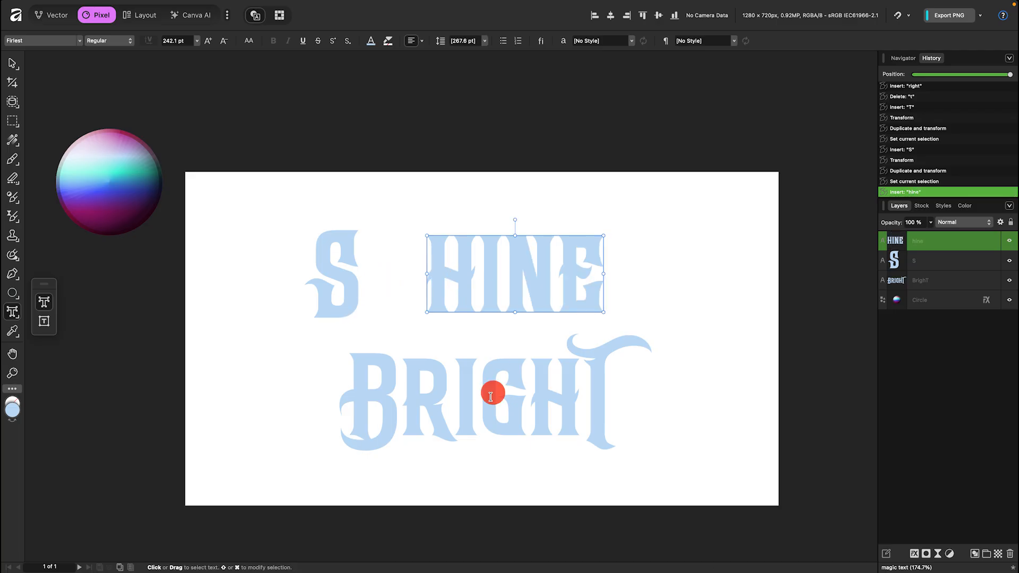
# Set the HINE text's font size to 398.5 pt.
pyautogui.press('super+a')
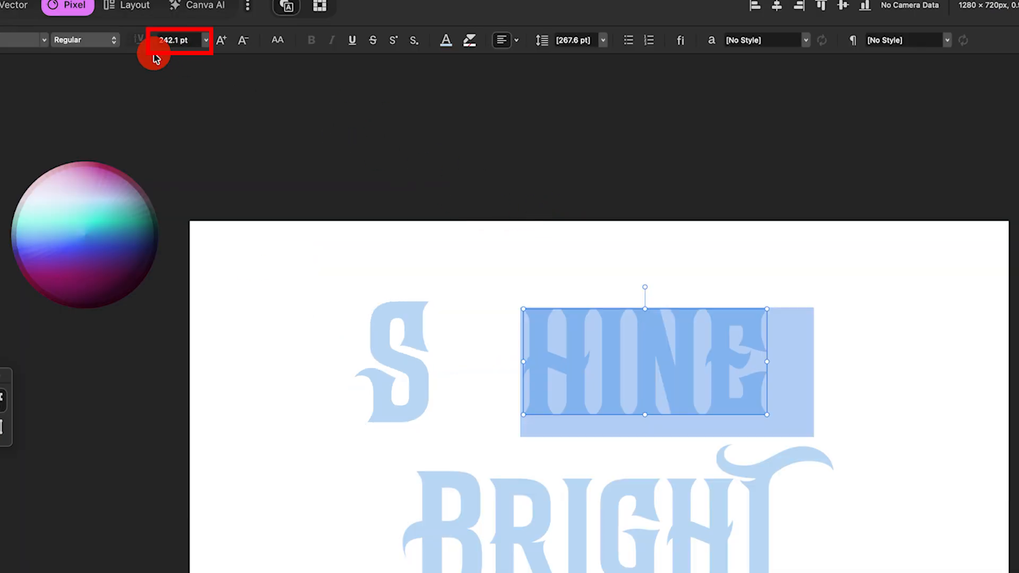
pyautogui.click(174, 41)
pyautogui.write('39')
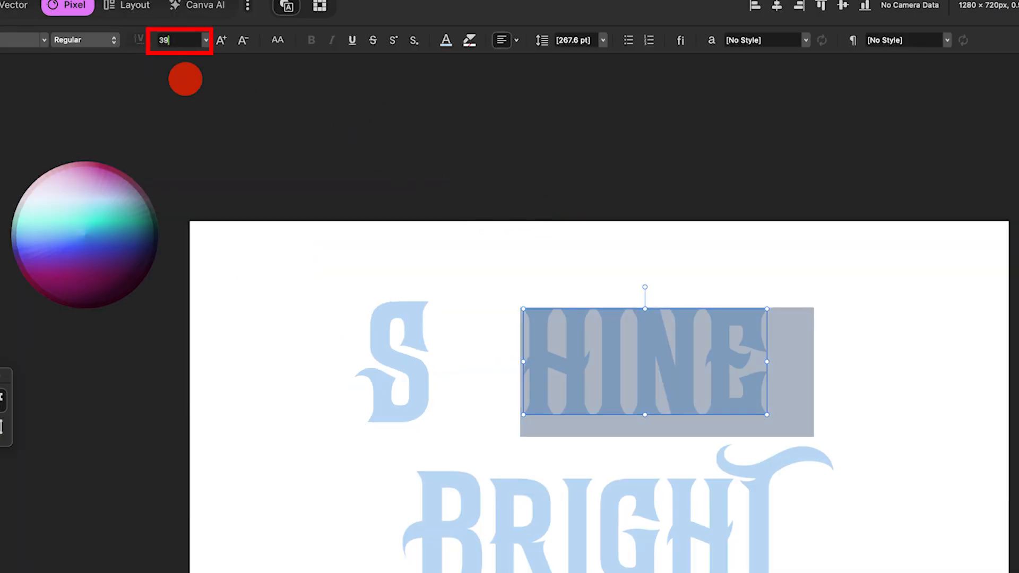
pyautogui.write('8.5')
pyautogui.press('Return')
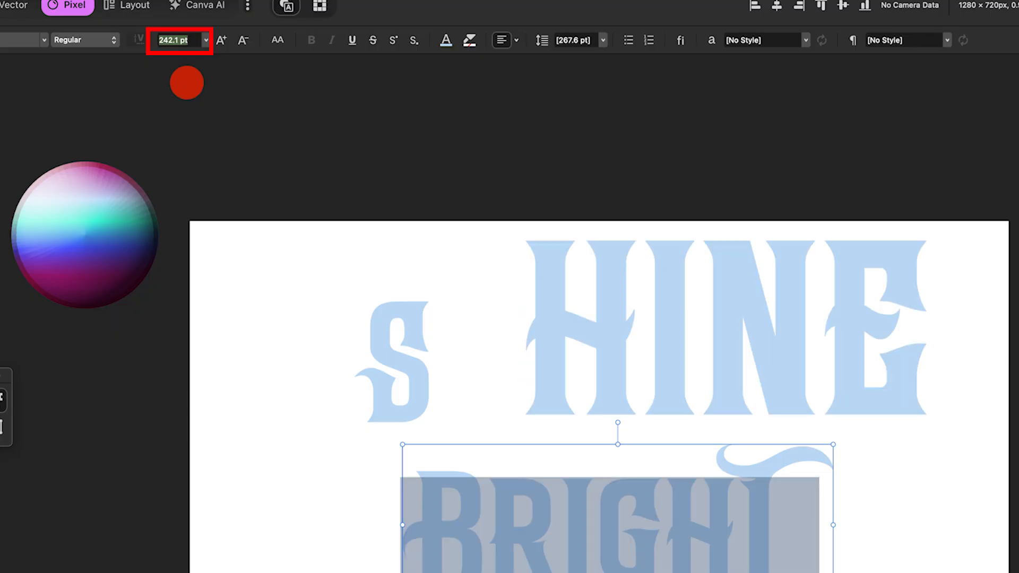
# Set the BRIGHT text's font size to 341.7 pt and the S to 434.4 pt.
pyautogui.write('341.7')
pyautogui.press('Return')
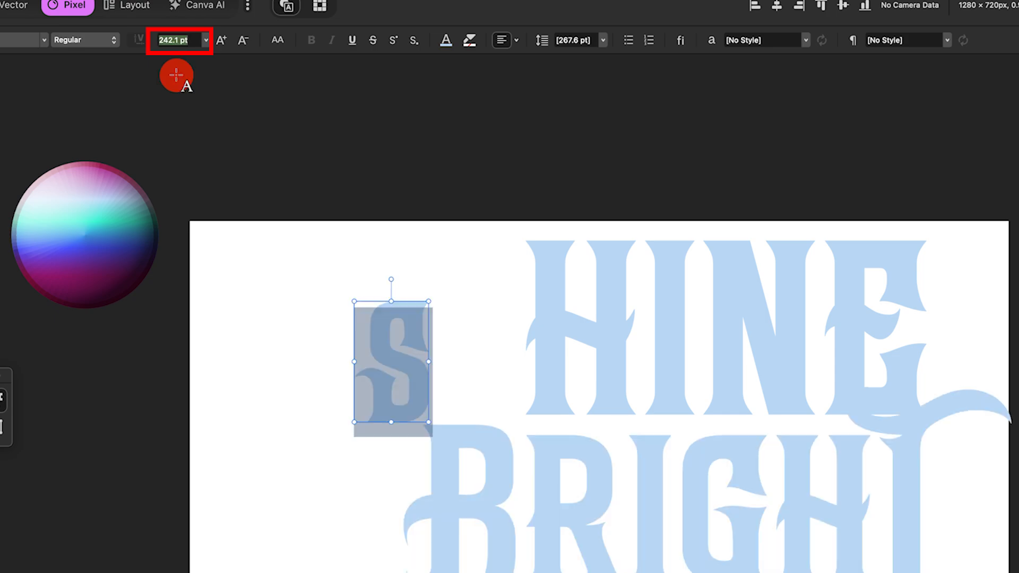
pyautogui.write('4341.7')
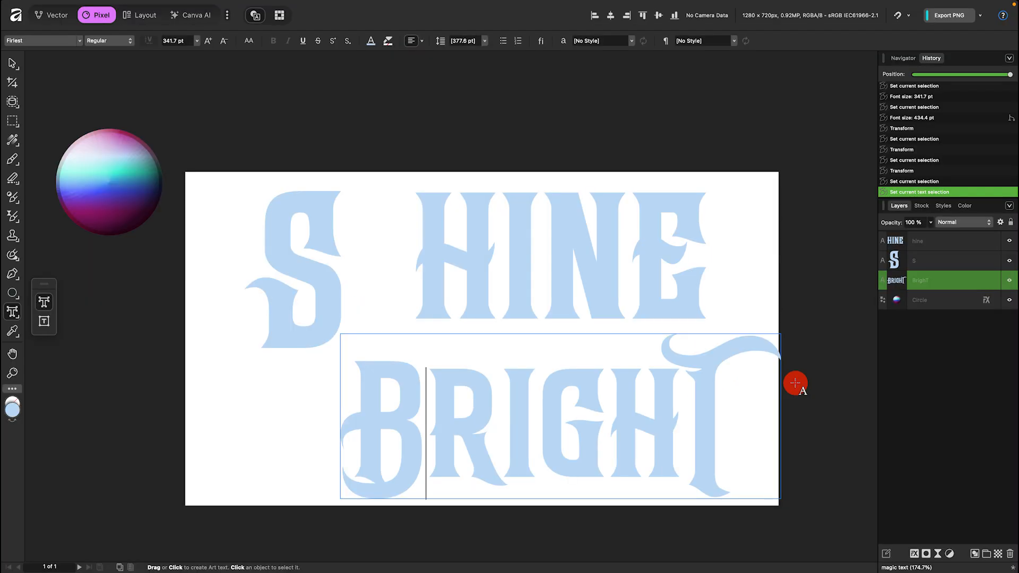
# Loosen the manual kerning between letters within the BRIGHT text.
pyautogui.hotkey('alt', 'Right')
pyautogui.press('Right')
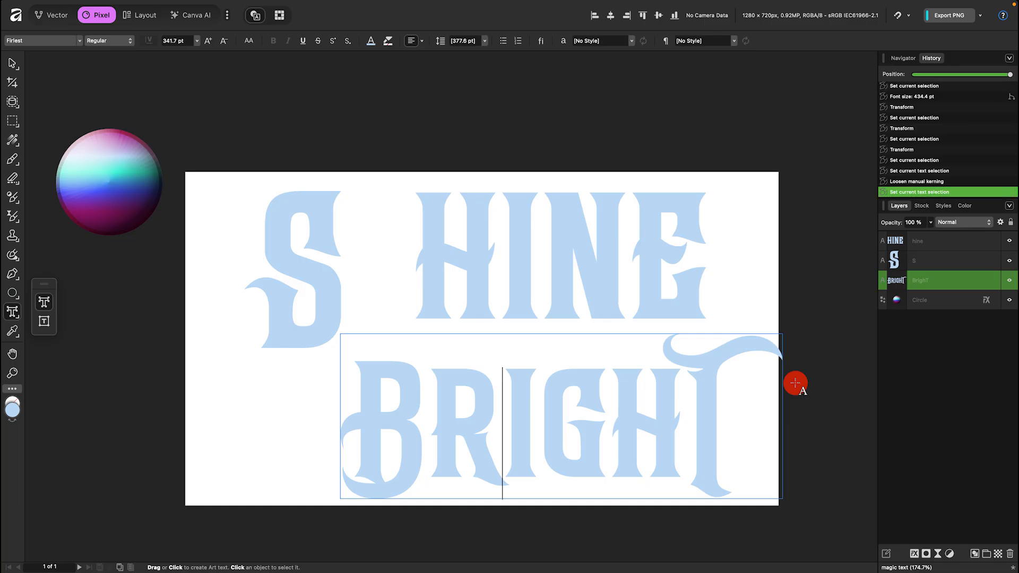
pyautogui.hotkey('alt', 'Right')
pyautogui.hotkey('alt', 'Right')
pyautogui.hotkey('alt', 'Right')
pyautogui.hotkey('alt', 'Right')
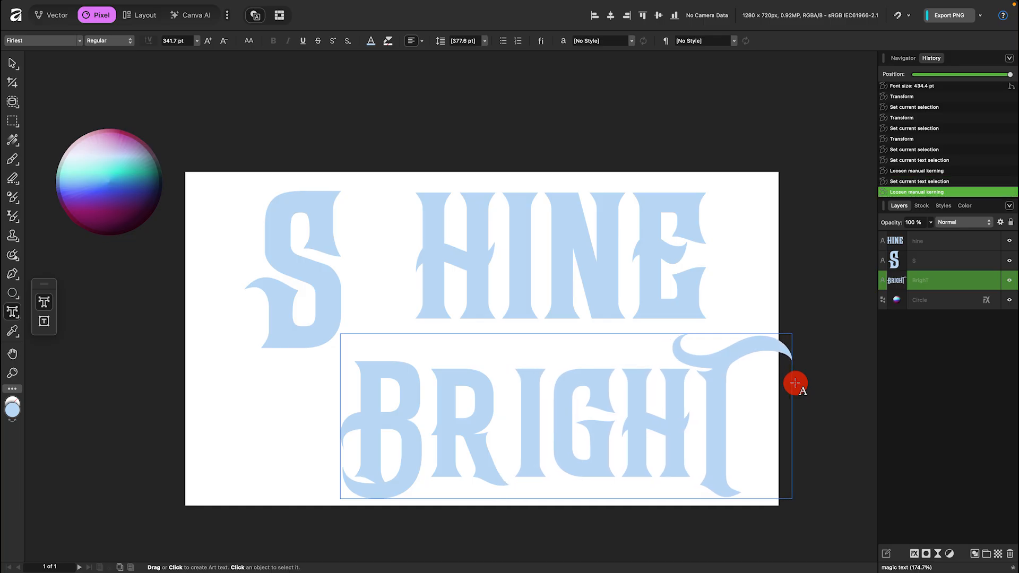
pyautogui.hotkey('alt', 'Left')
pyautogui.hotkey('alt', 'Left')
pyautogui.hotkey('alt', 'Left')
pyautogui.hotkey('alt', 'Left')
pyautogui.hotkey('alt', 'Left')
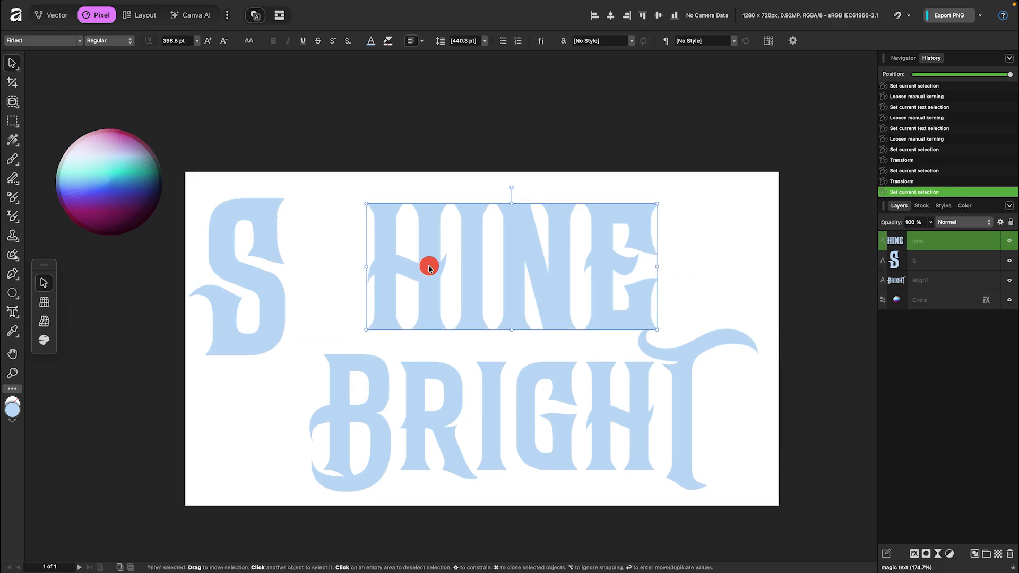
# Position the S and HINE text objects above BRIGHT and align their top edges.
pyautogui.moveTo(428, 267); pyautogui.dragTo(388, 284)
pyautogui.moveTo(244, 279); pyautogui.dragTo(272, 300)
pyautogui.scroll(5, 302, 241)
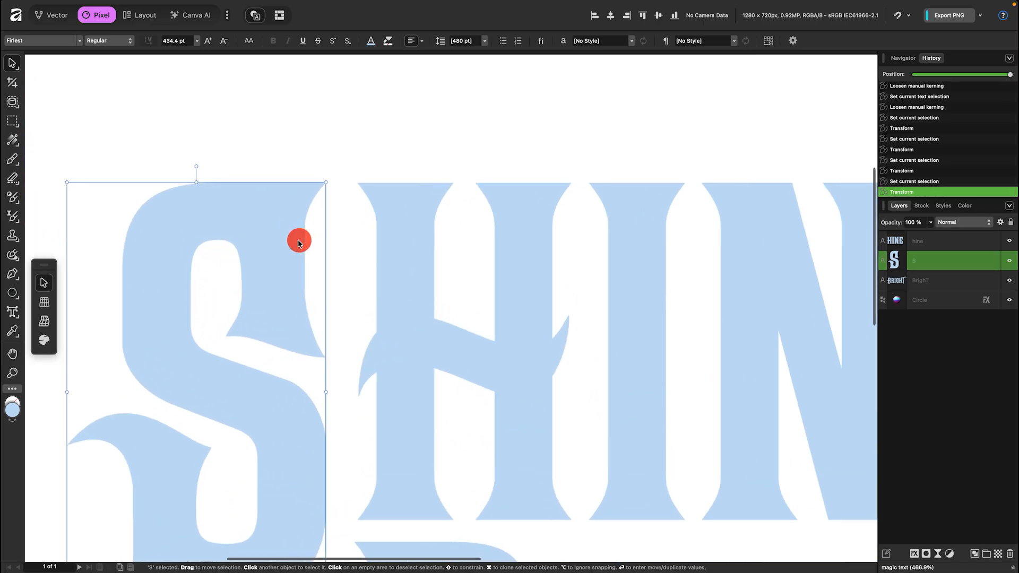
pyautogui.scroll(-5, 291, 234)
pyautogui.click(375, 191)
pyautogui.click(319, 243)
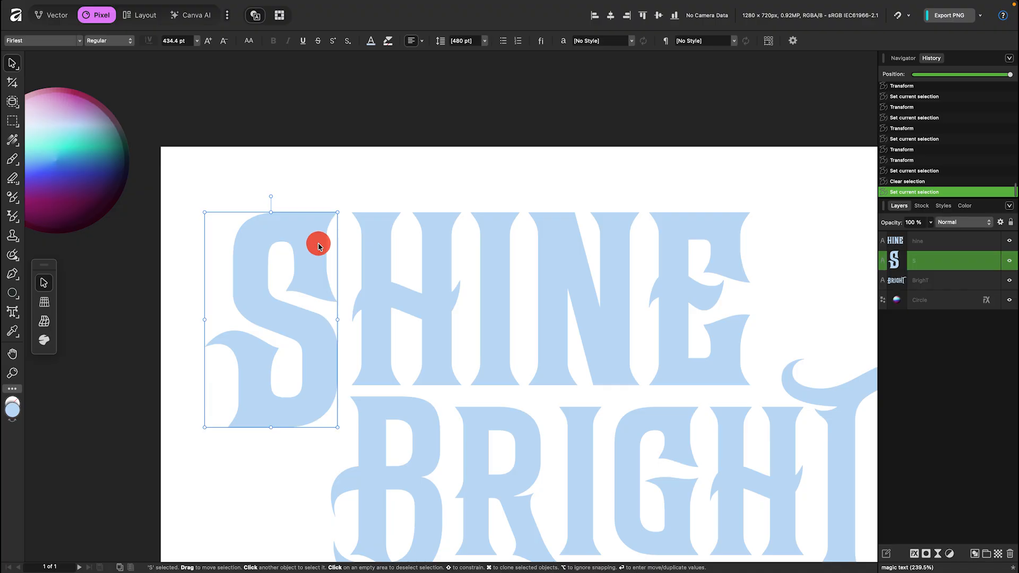
pyautogui.keyDown('shift'); pyautogui.click(375, 243); pyautogui.keyUp('shift')
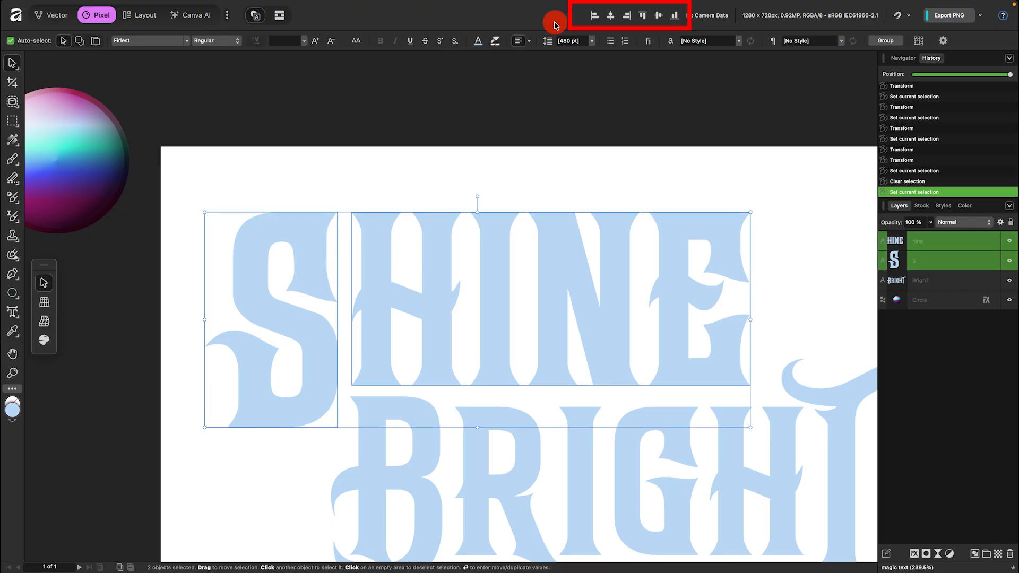
pyautogui.click(642, 16)
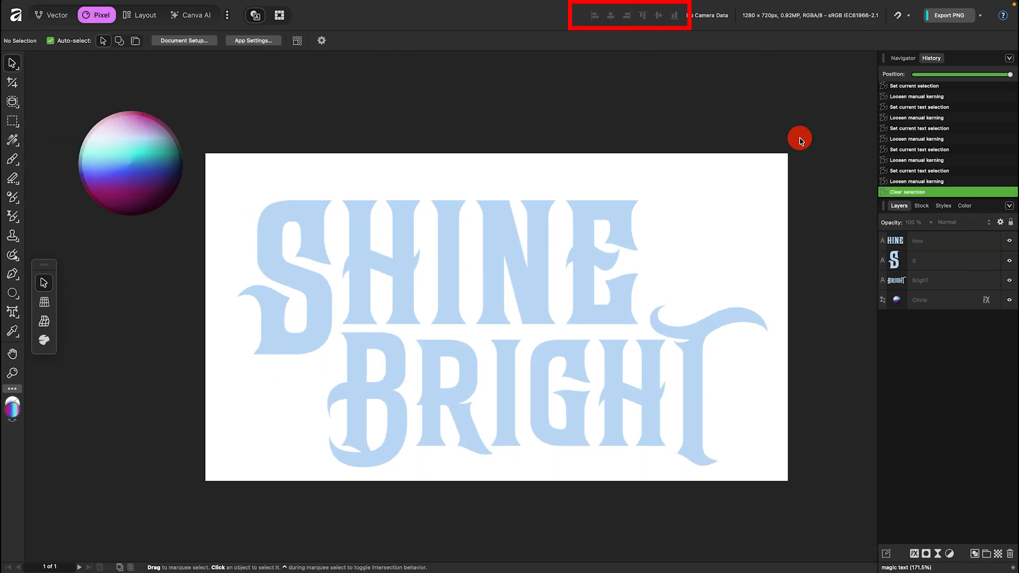
# Select all three text objects and apply the Iridescent style to them.
pyautogui.moveTo(799, 139); pyautogui.dragTo(293, 465)
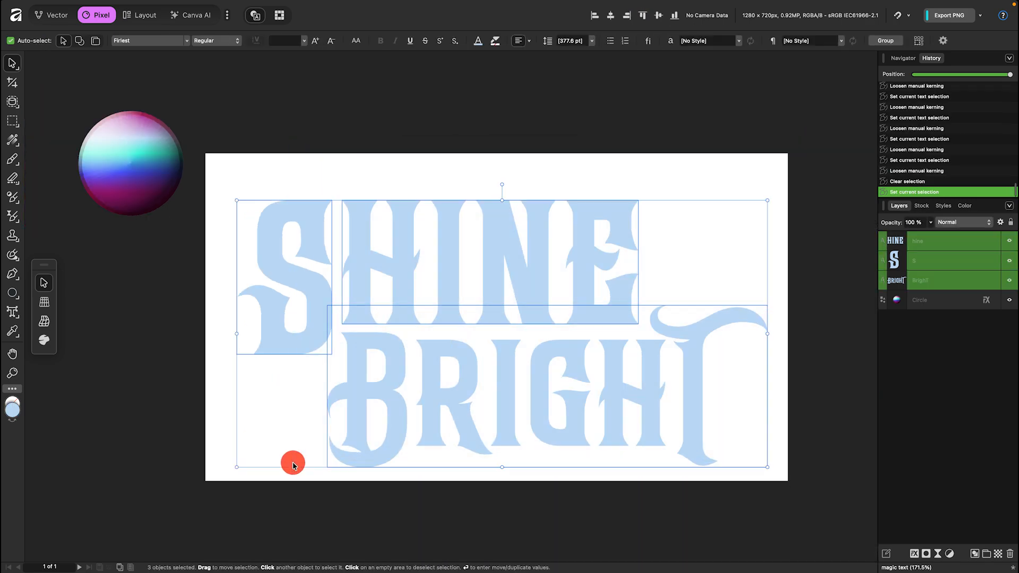
pyautogui.click(943, 205)
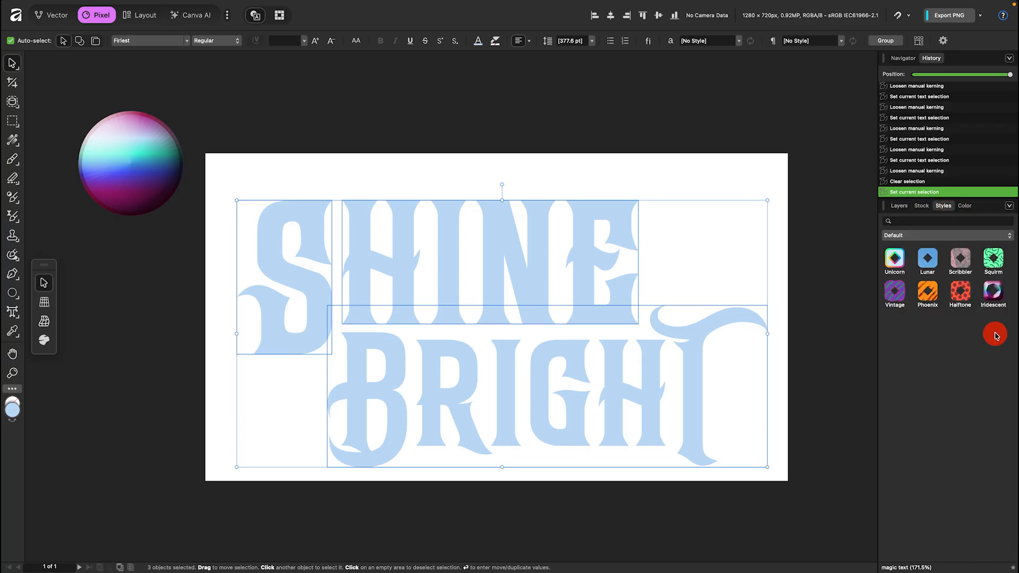
pyautogui.click(994, 299)
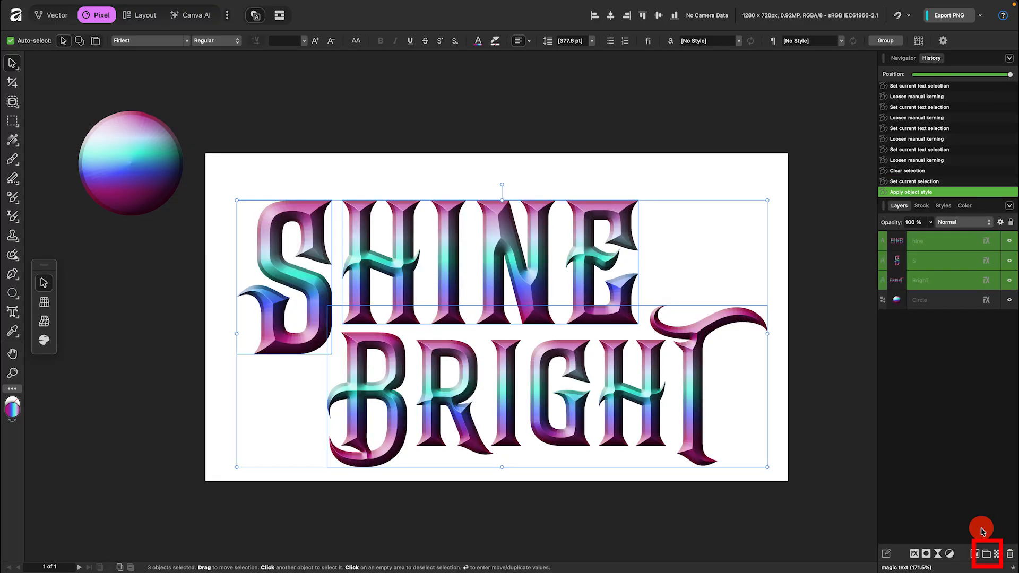
# Group the text objects and name the group Base Effect.
pyautogui.click(985, 553)
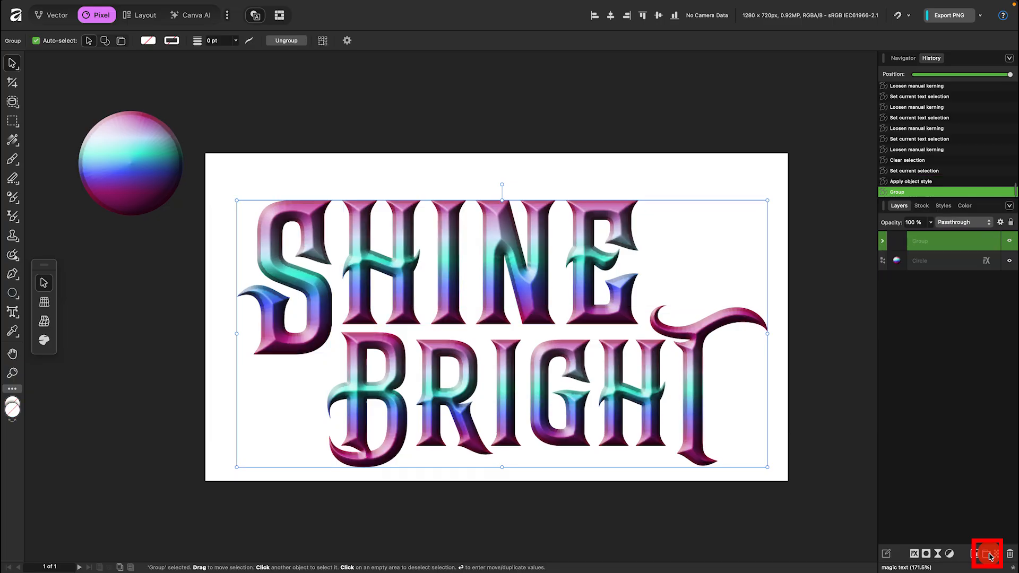
pyautogui.doubleClick(952, 242)
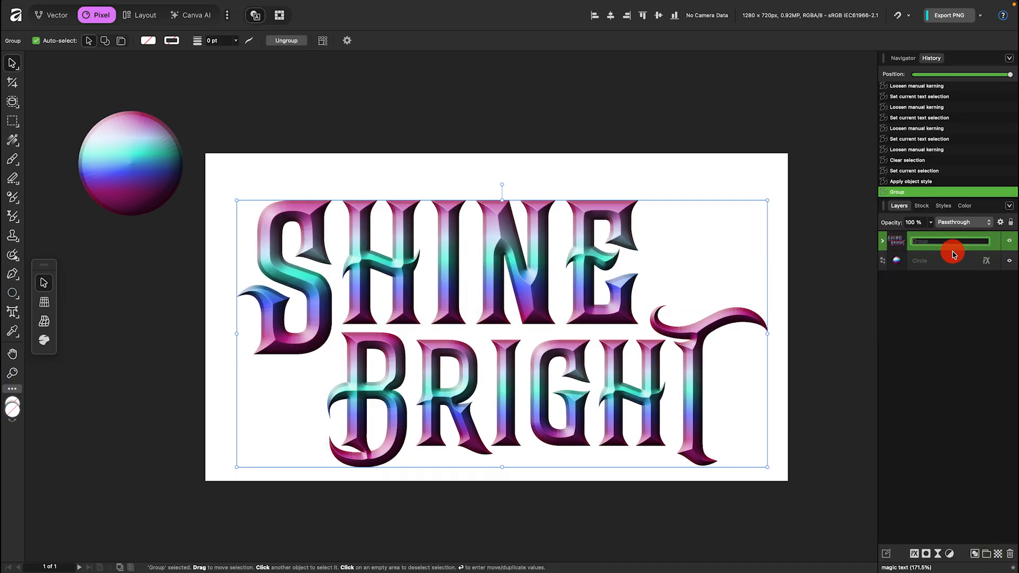
pyautogui.write('Base Effect')
pyautogui.press('Return')
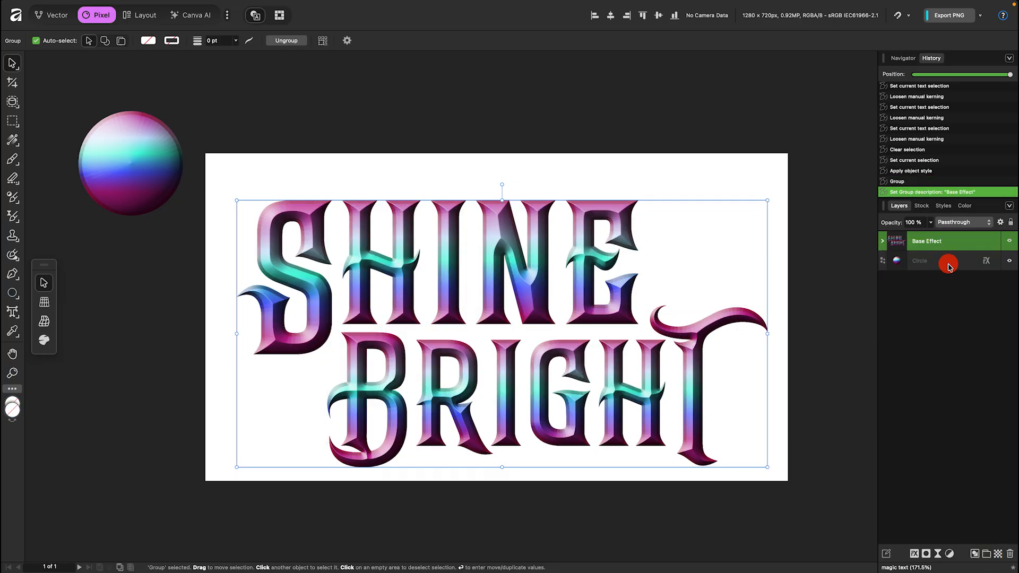
# Delete the gradient circle from the document.
pyautogui.click(948, 261)
pyautogui.click(1008, 555)
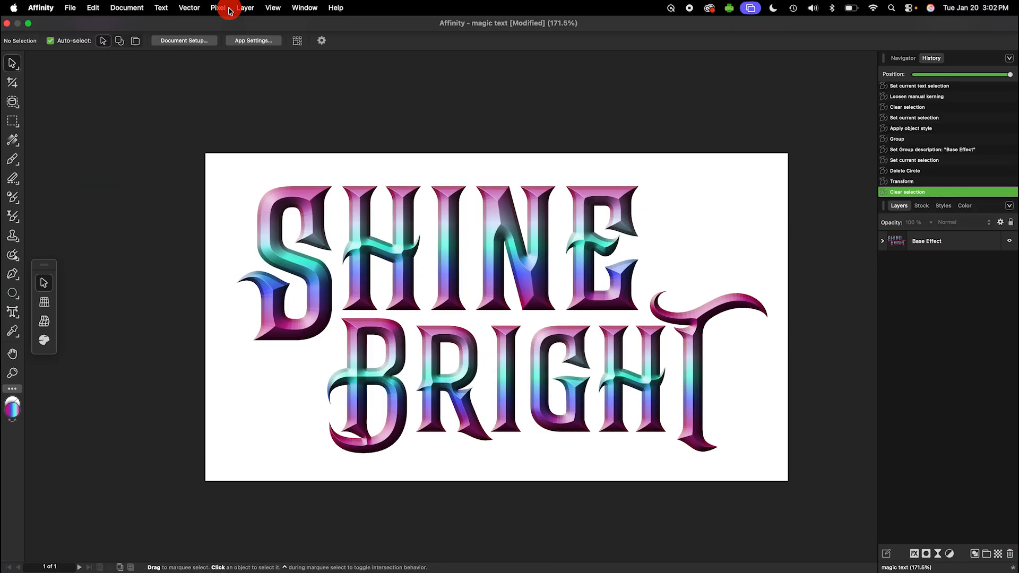
# Add a fill layer and move it beneath the Base Effect group.
pyautogui.click(218, 7)
pyautogui.click(248, 115)
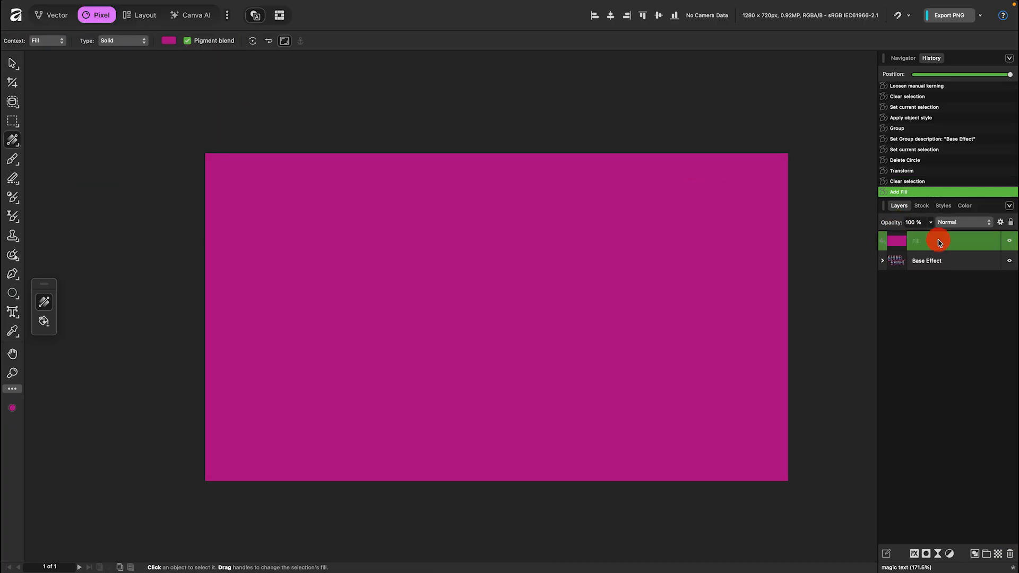
pyautogui.moveTo(941, 241); pyautogui.dragTo(937, 277)
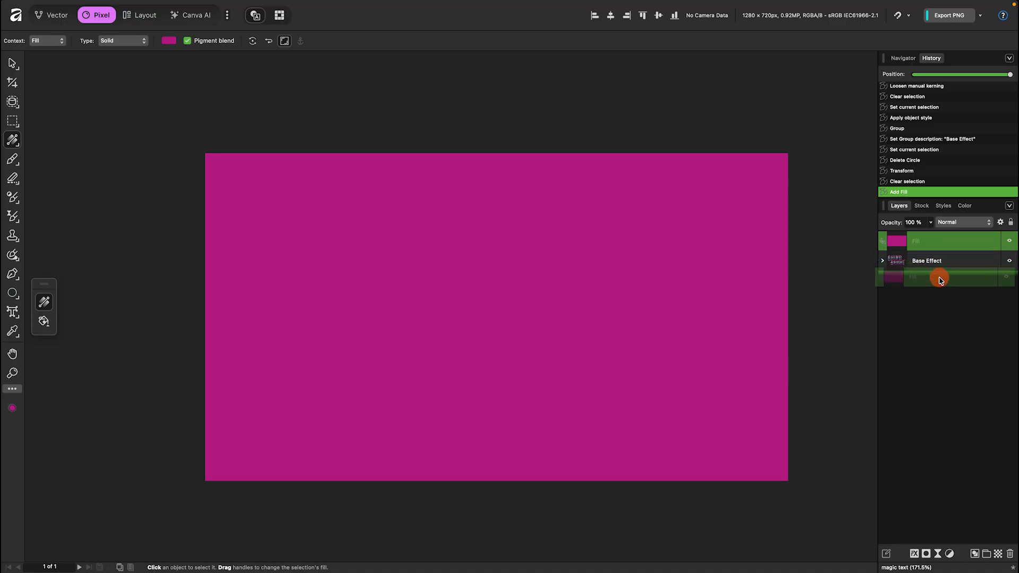
# Set the background fill colour to hex 170015.
pyautogui.click(15, 410)
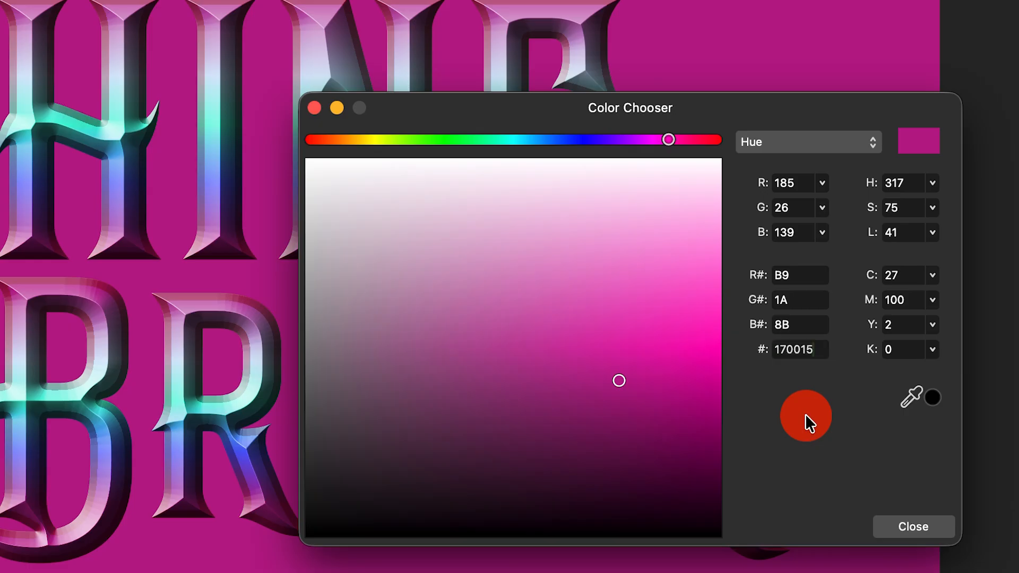
pyautogui.press('Return')
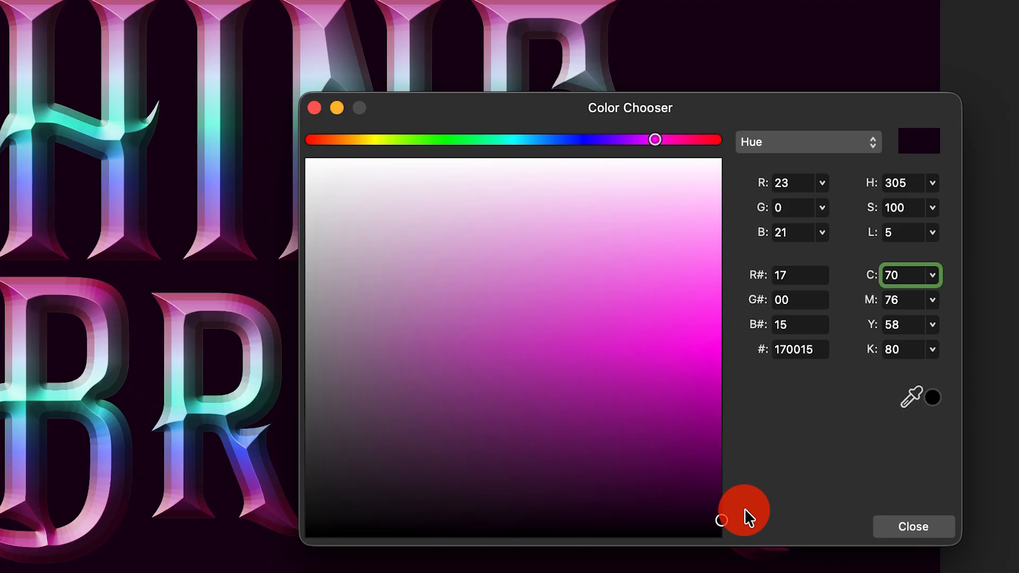
pyautogui.click(913, 526)
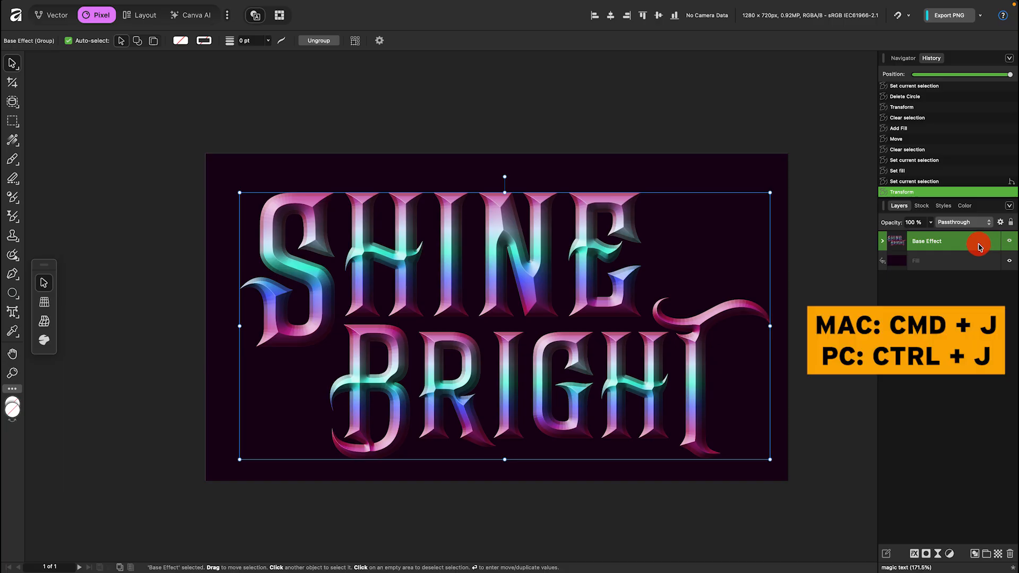
# Duplicate the Base Effect group.
pyautogui.press('super+j')
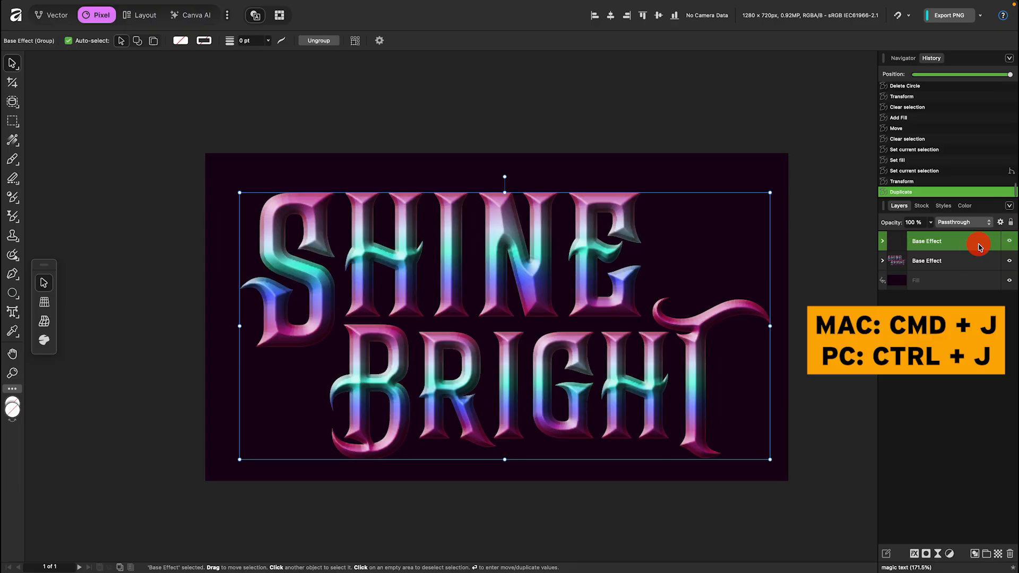
# Rename the duplicated group to GLOW and expand it to show its text layers.
pyautogui.doubleClick(933, 242)
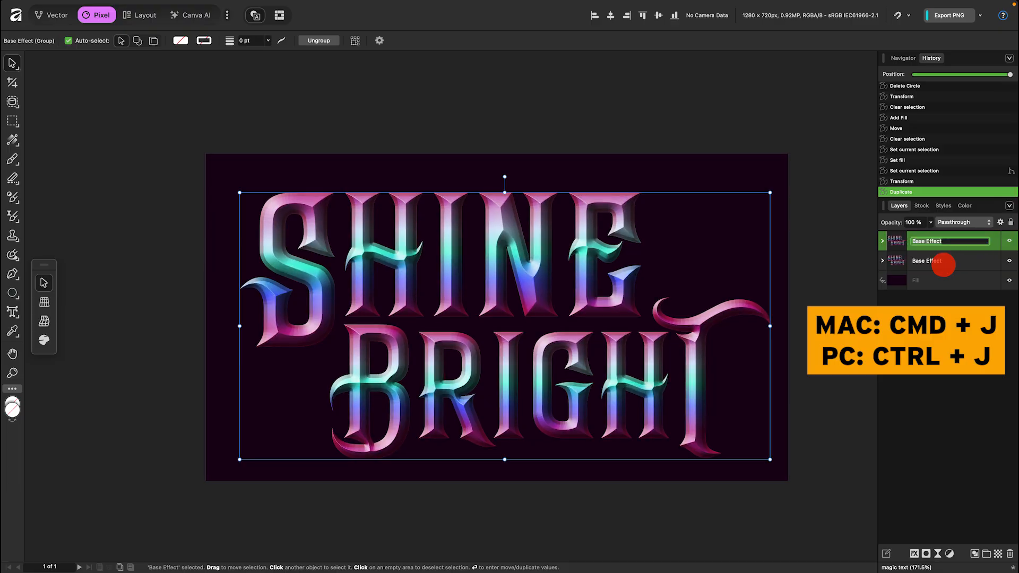
pyautogui.write('GLOW')
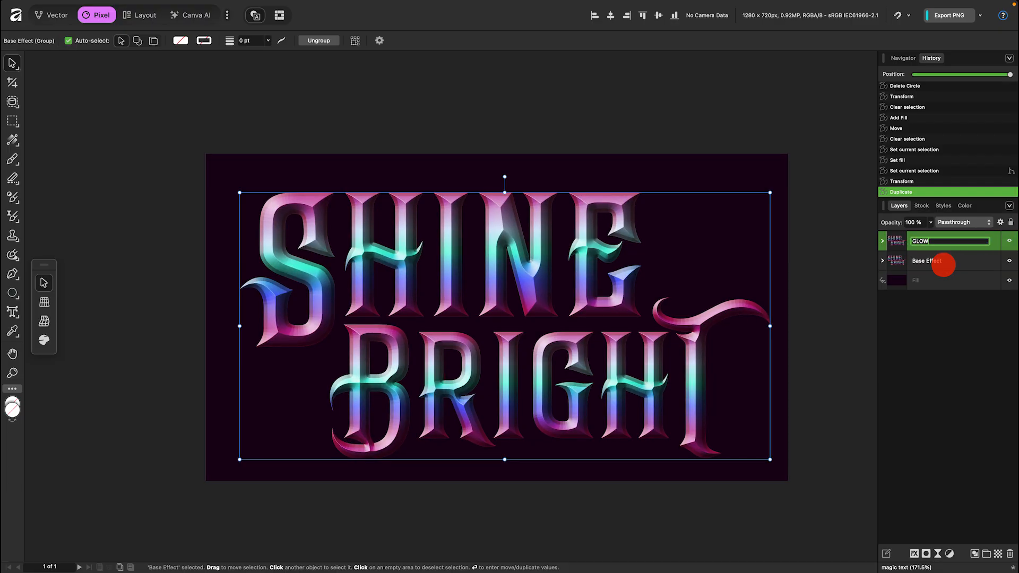
pyautogui.press('Return')
pyautogui.click(882, 241)
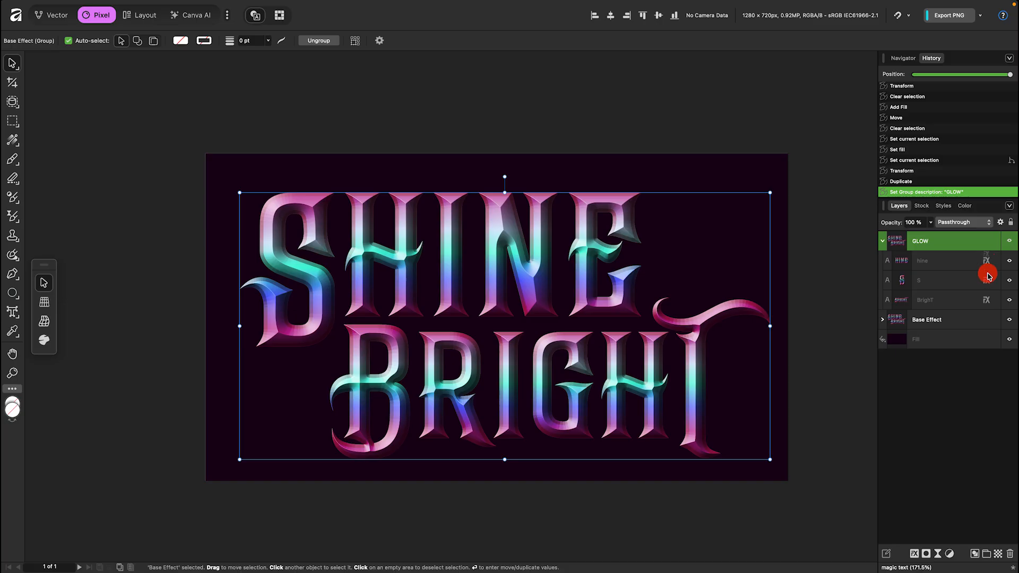
# Remove all layer effects from the three text layers inside the GLOW group.
pyautogui.click(989, 339)
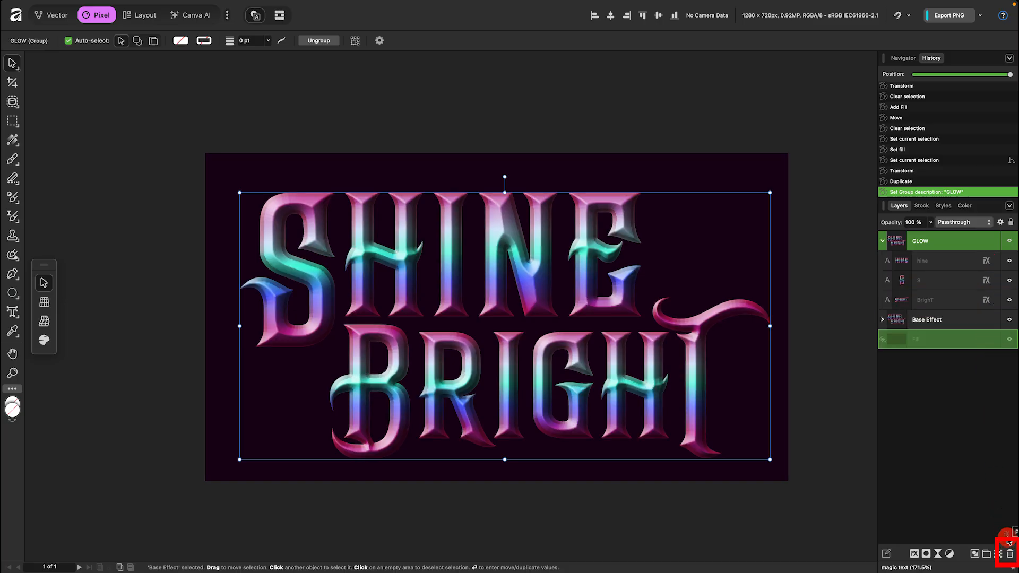
pyautogui.click(1010, 555)
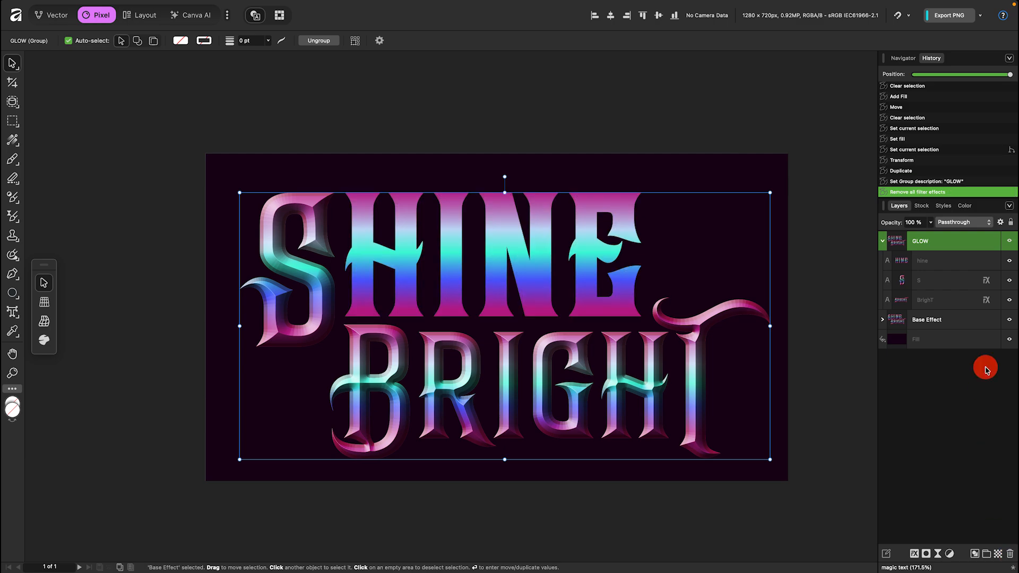
pyautogui.moveTo(987, 281); pyautogui.dragTo(1007, 553)
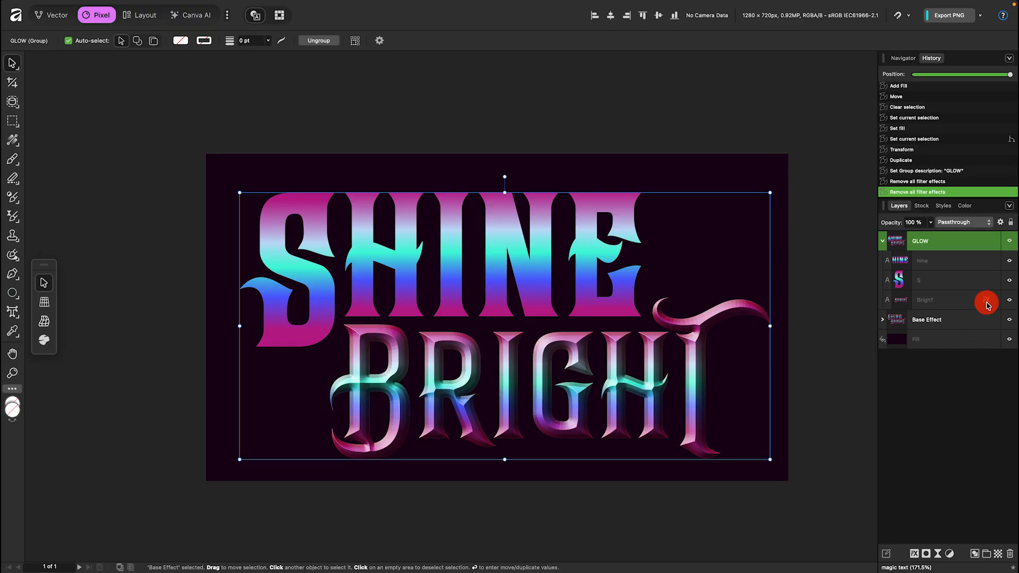
pyautogui.moveTo(986, 305); pyautogui.dragTo(1009, 555)
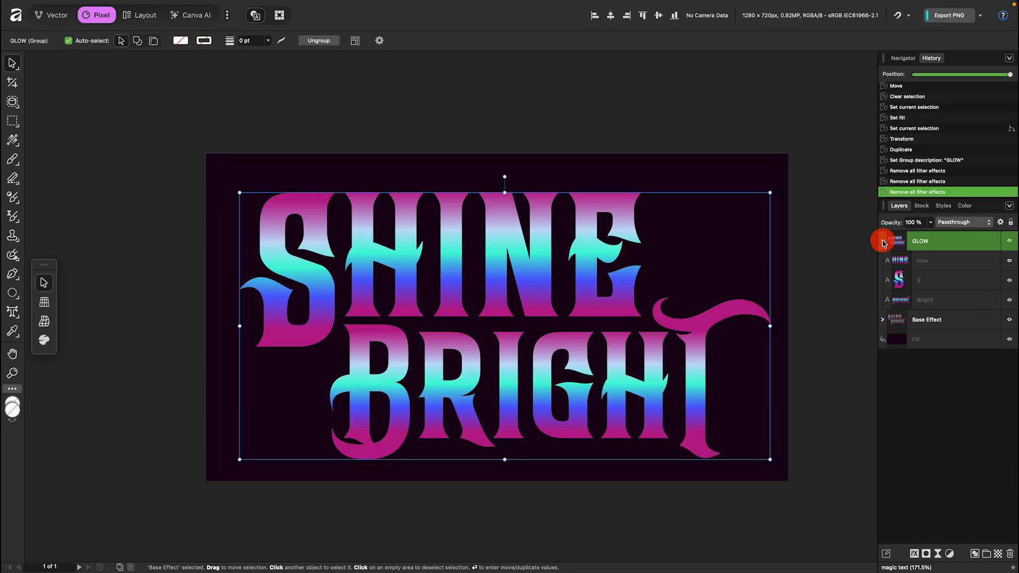
# Collapse the GLOW group and add a Gaussian Blur layer effect with a 1 px radius to it.
pyautogui.click(882, 242)
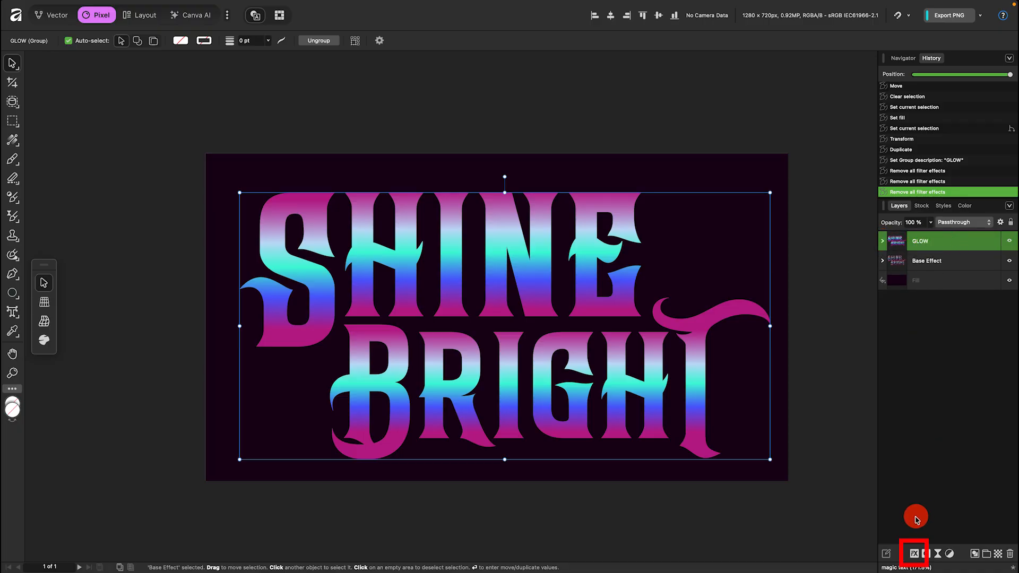
pyautogui.click(914, 554)
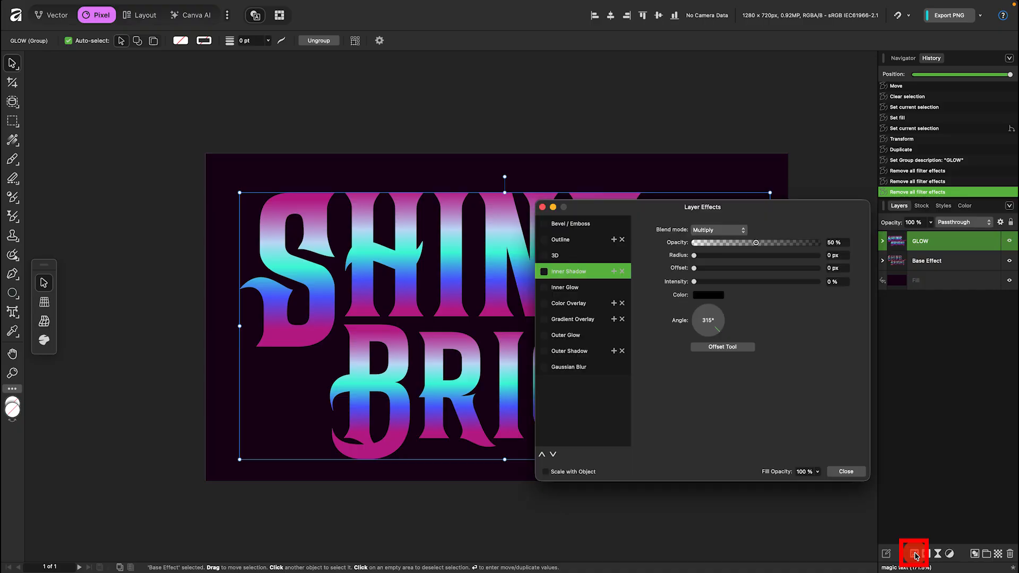
pyautogui.click(544, 367)
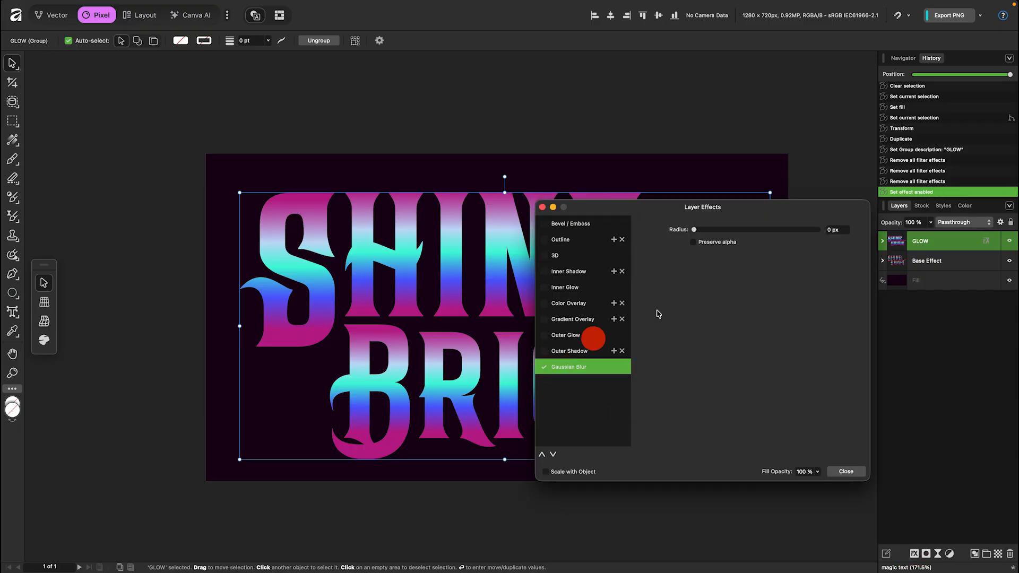
pyautogui.doubleClick(835, 229)
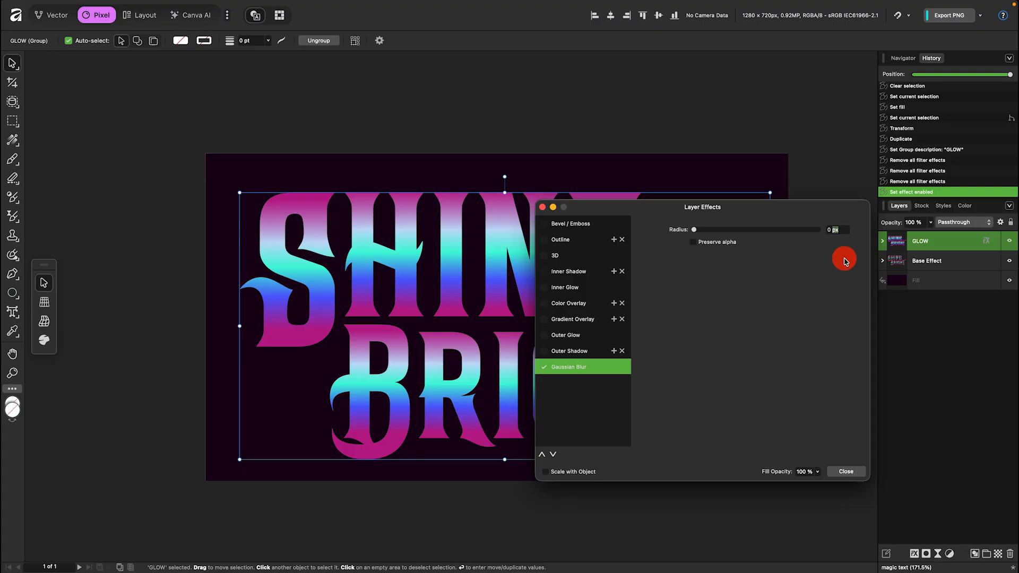
pyautogui.write('1')
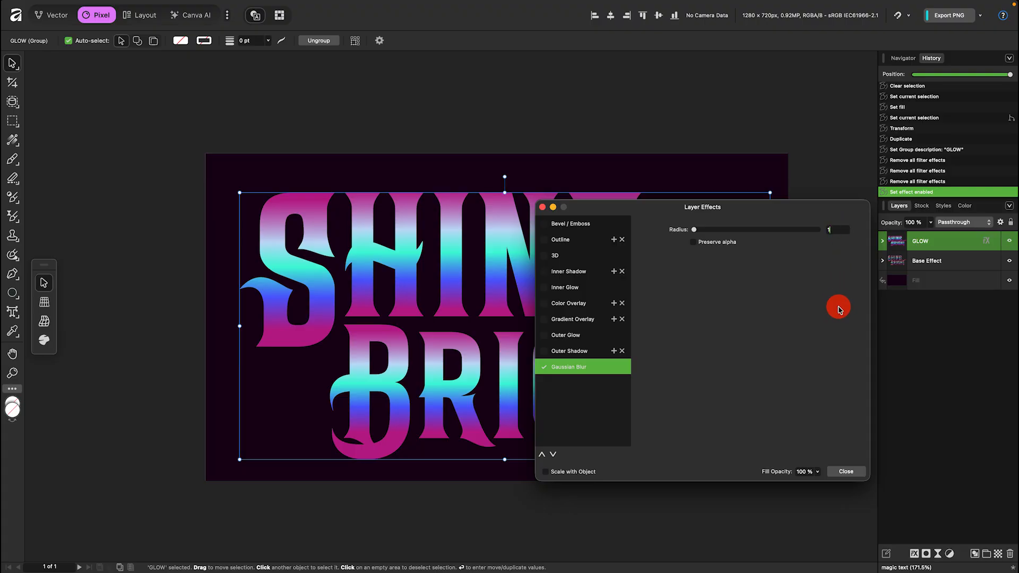
pyautogui.press('Return')
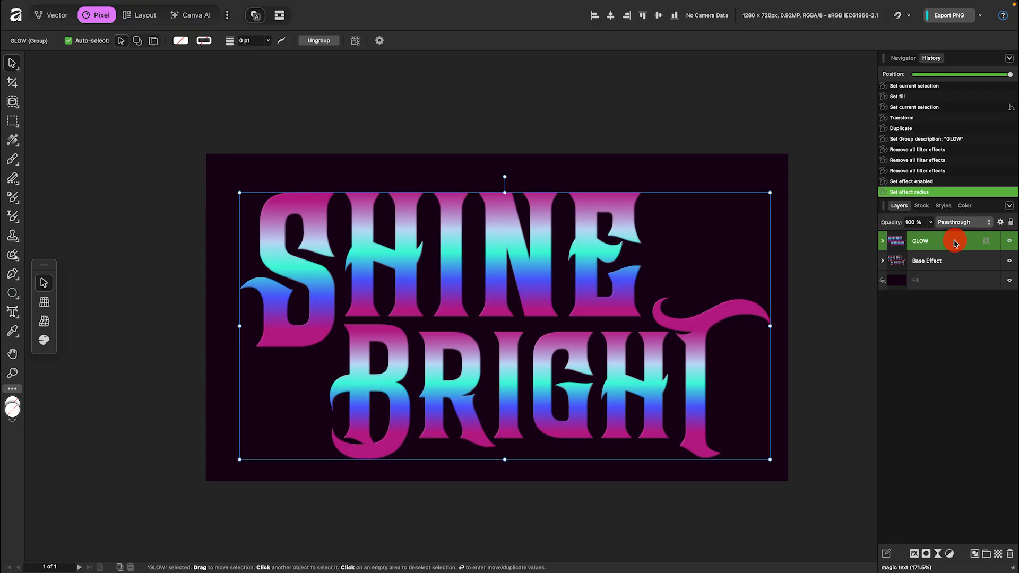
# Duplicate the GLOW group five times.
pyautogui.hotkey('ctrl', 'j')
pyautogui.hotkey('ctrl', 'j')
pyautogui.hotkey('ctrl', 'j')
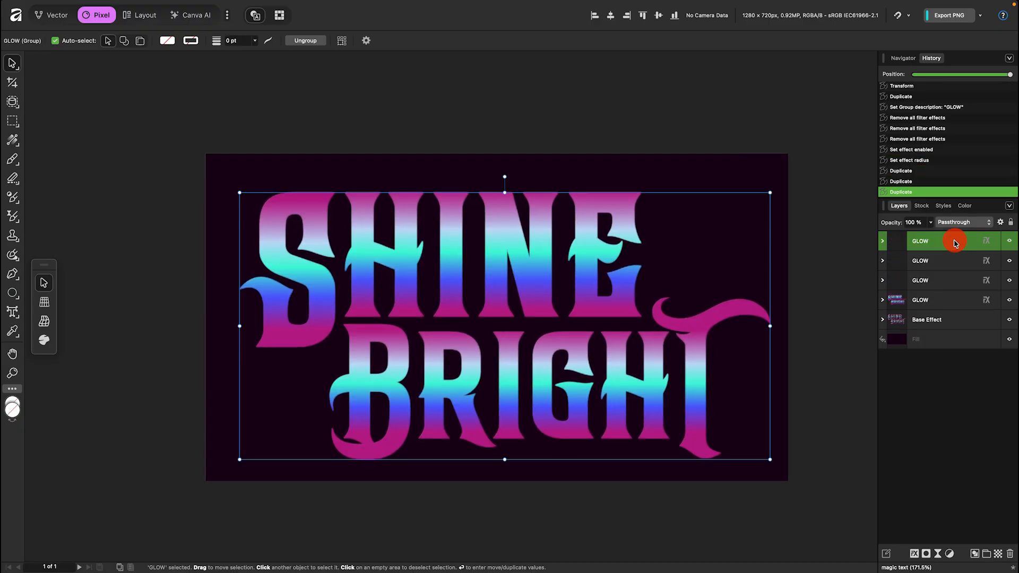
pyautogui.hotkey('ctrl', 'j')
pyautogui.hotkey('ctrl', 'j')
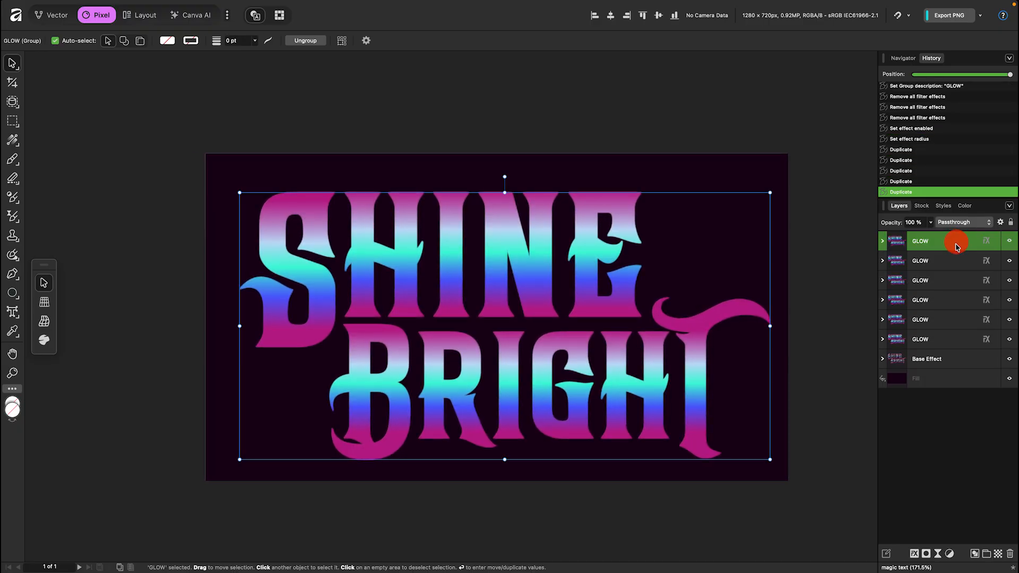
# Group all six GLOW copies into a new group named Glowing Effect and expand it.
pyautogui.keyDown('shift'); pyautogui.click(954, 339); pyautogui.keyUp('shift')
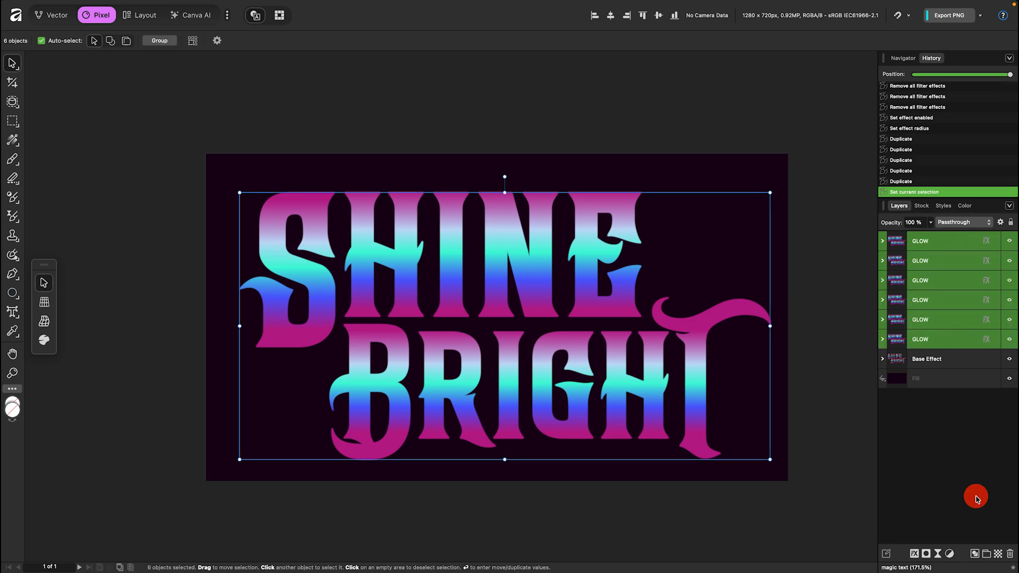
pyautogui.click(988, 554)
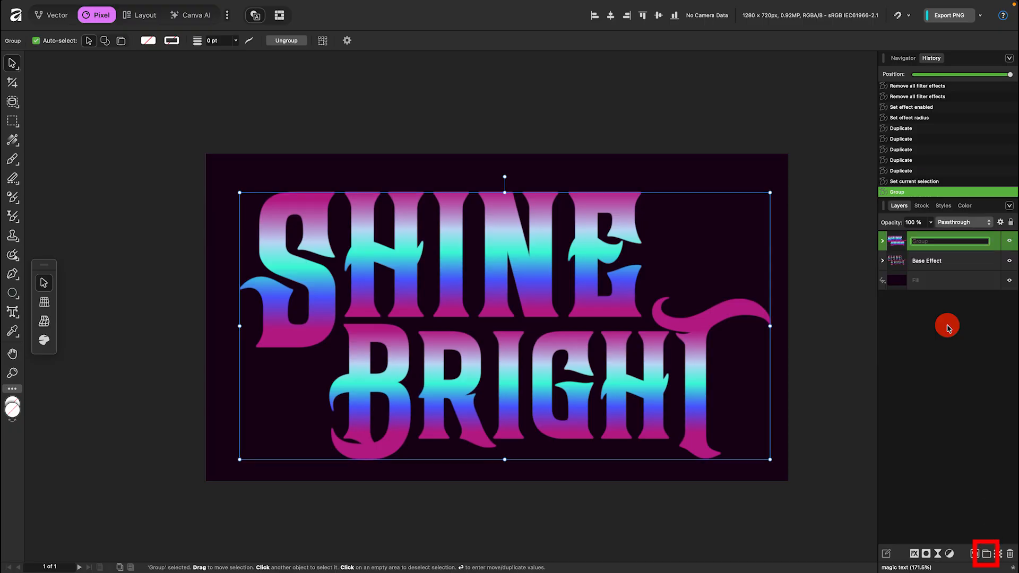
pyautogui.write('Glow')
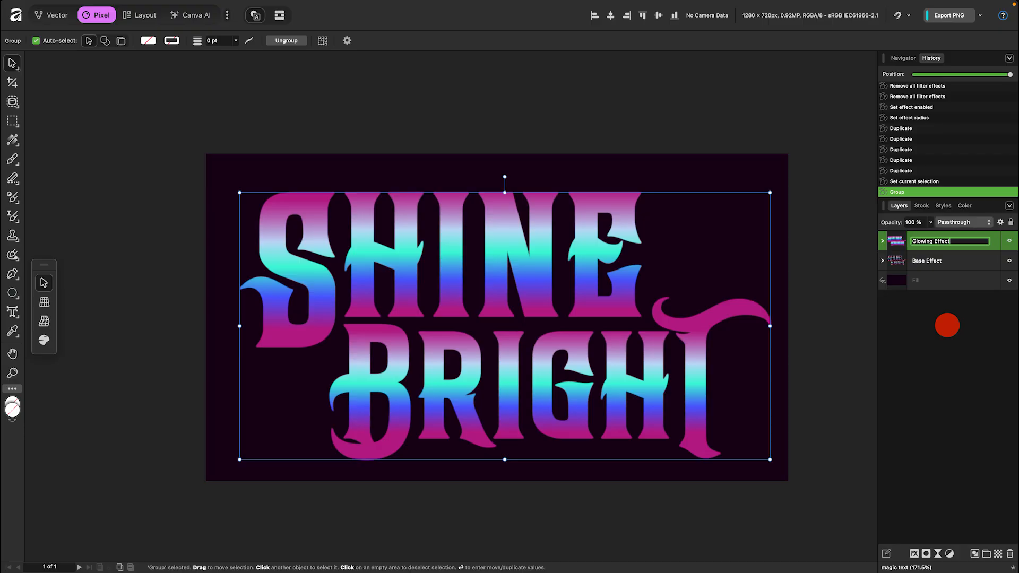
pyautogui.write('ing Effect')
pyautogui.press('Return')
pyautogui.click(882, 241)
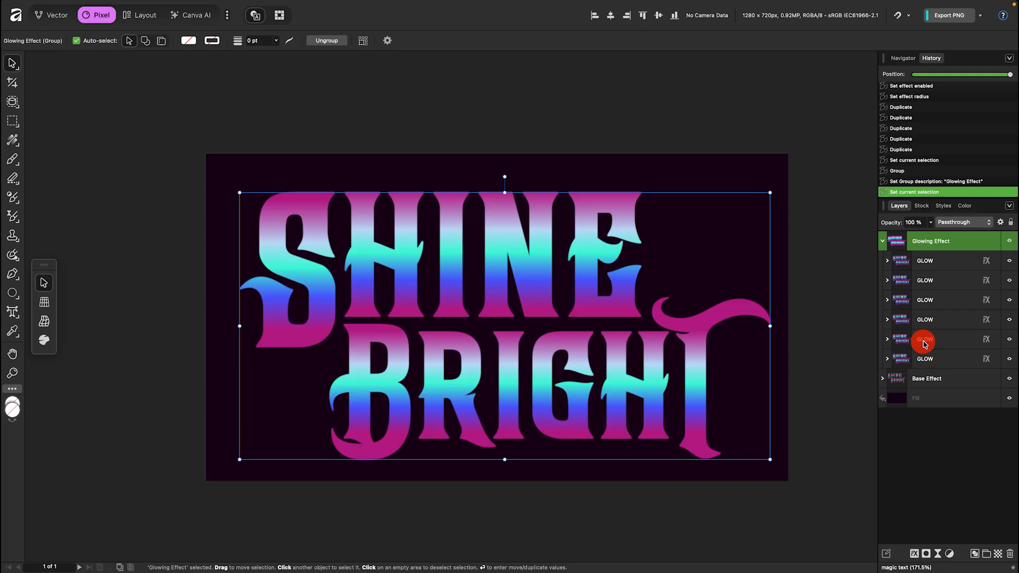
# Set the fifth GLOW copy's Gaussian Blur radius to 5 px.
pyautogui.click(986, 338)
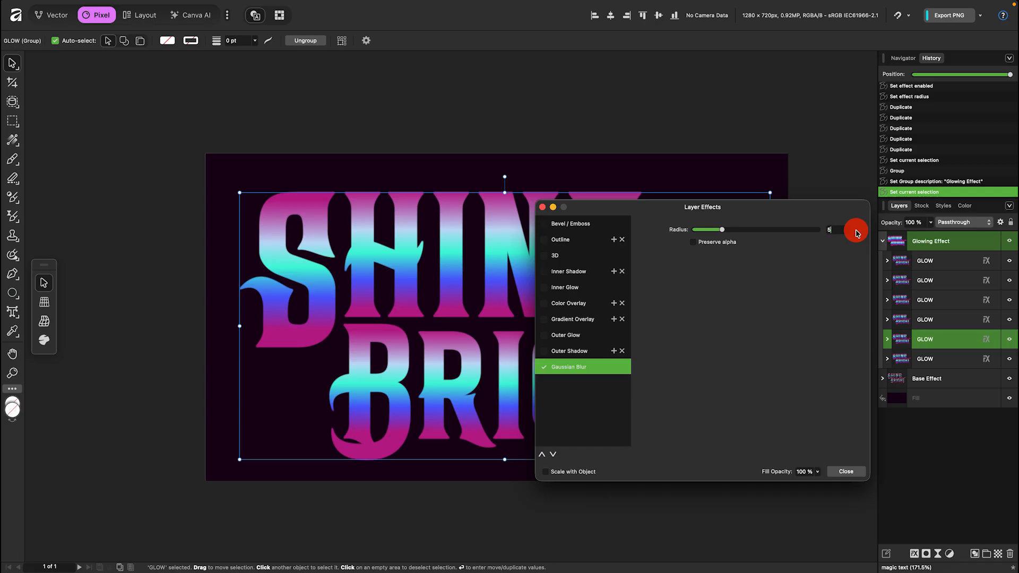
pyautogui.write('5')
pyautogui.press('Return')
# Set the fourth GLOW copy's Gaussian Blur radius to 25 px.
pyautogui.click(985, 319)
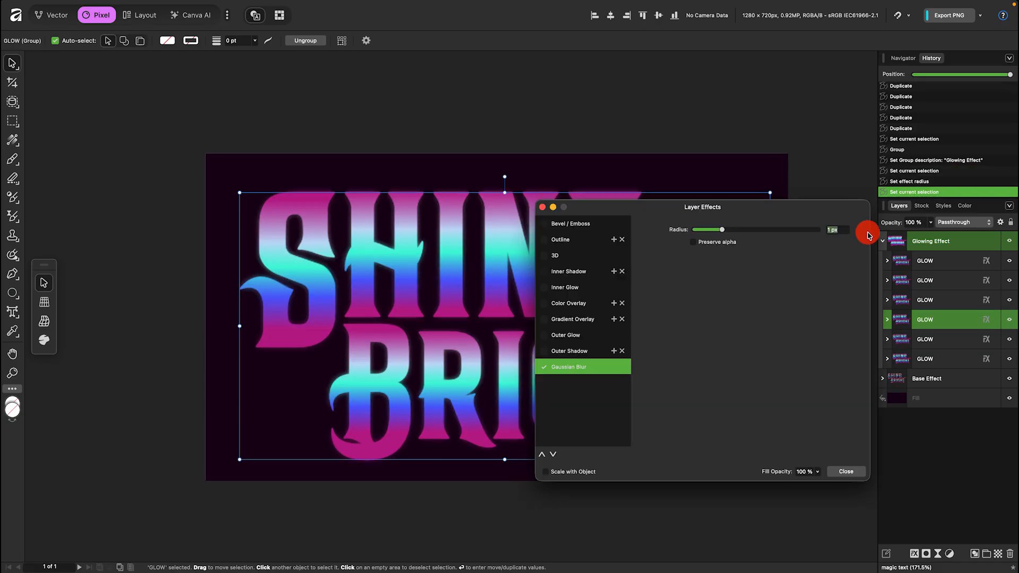
pyautogui.click(841, 230)
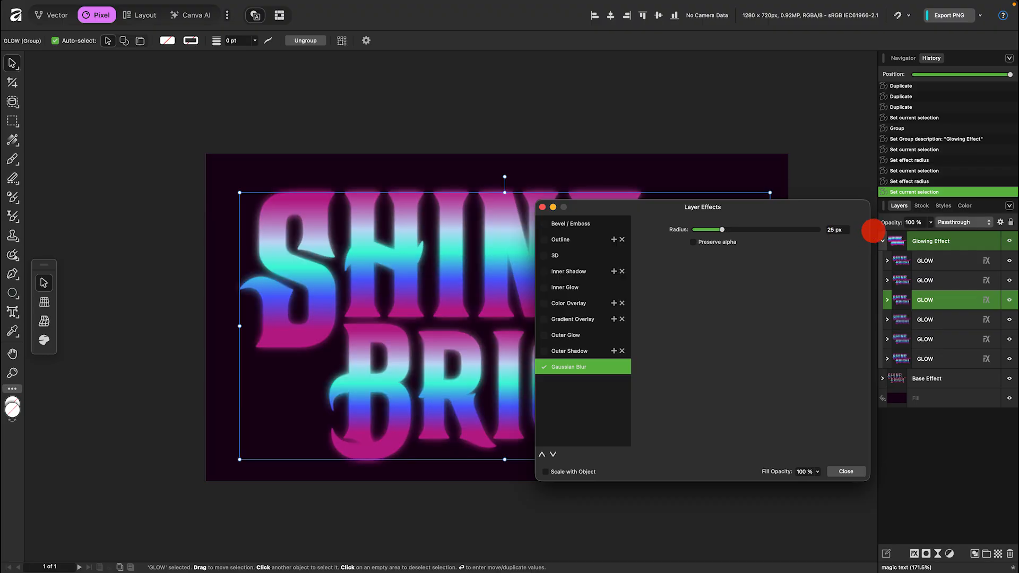
# Set the second GLOW copy's Gaussian Blur radius to 50 px.
pyautogui.click(985, 280)
pyautogui.click(836, 230)
pyautogui.write('50')
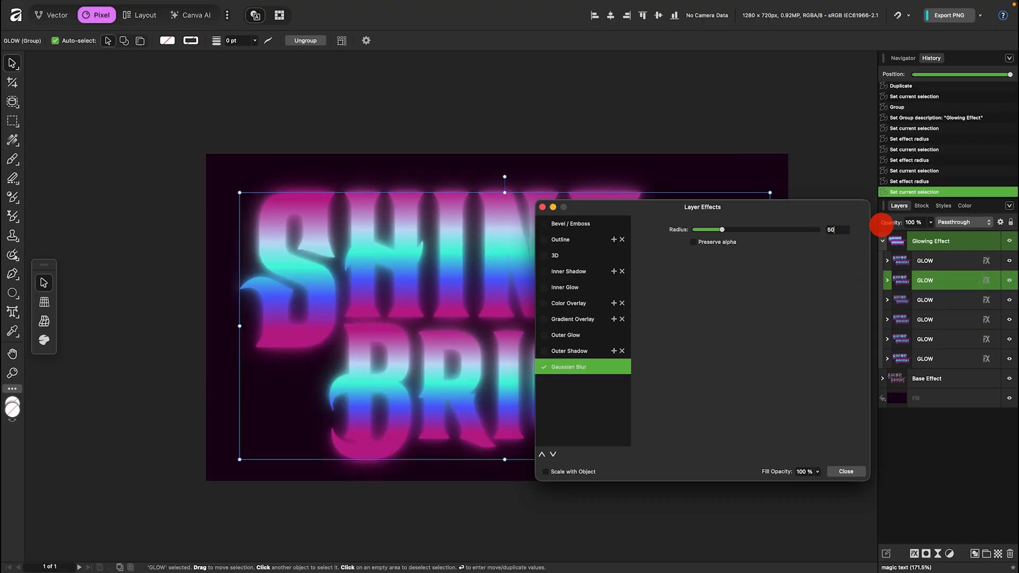
pyautogui.press('Return')
# Set the top GLOW copy's Gaussian Blur radius to 100 px and collapse the Glowing Effect group.
pyautogui.click(985, 260)
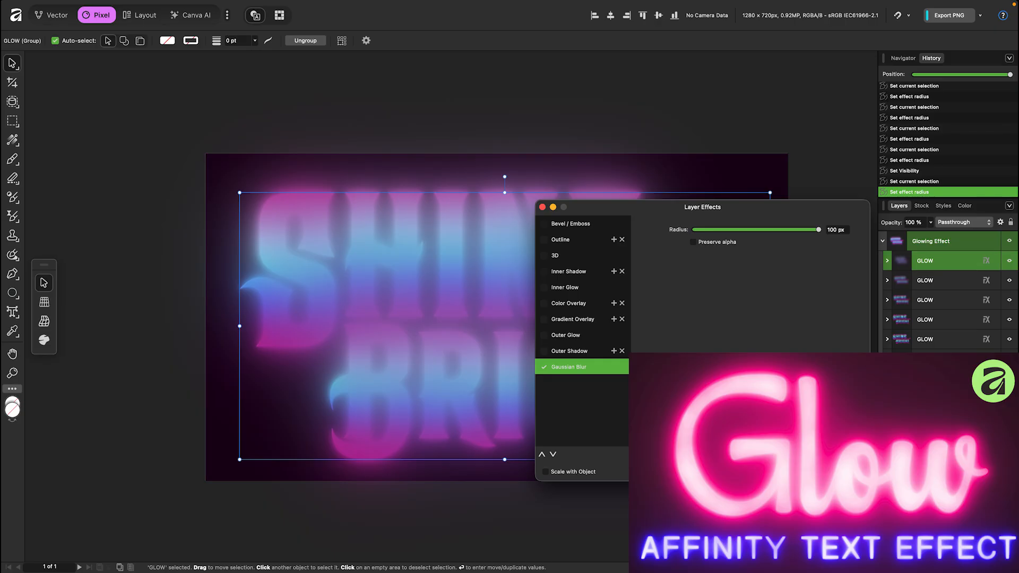
pyautogui.click(883, 243)
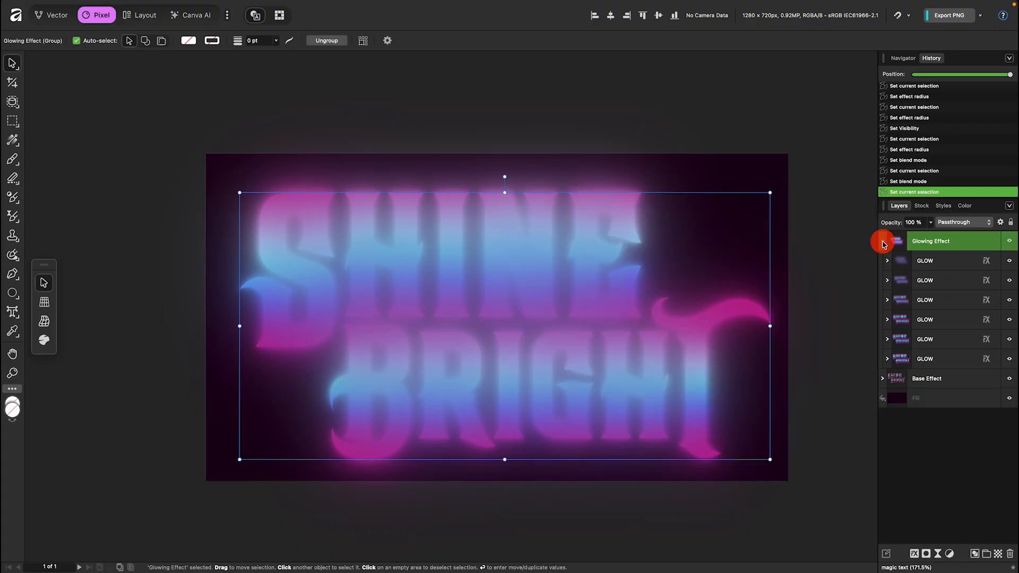
pyautogui.click(882, 242)
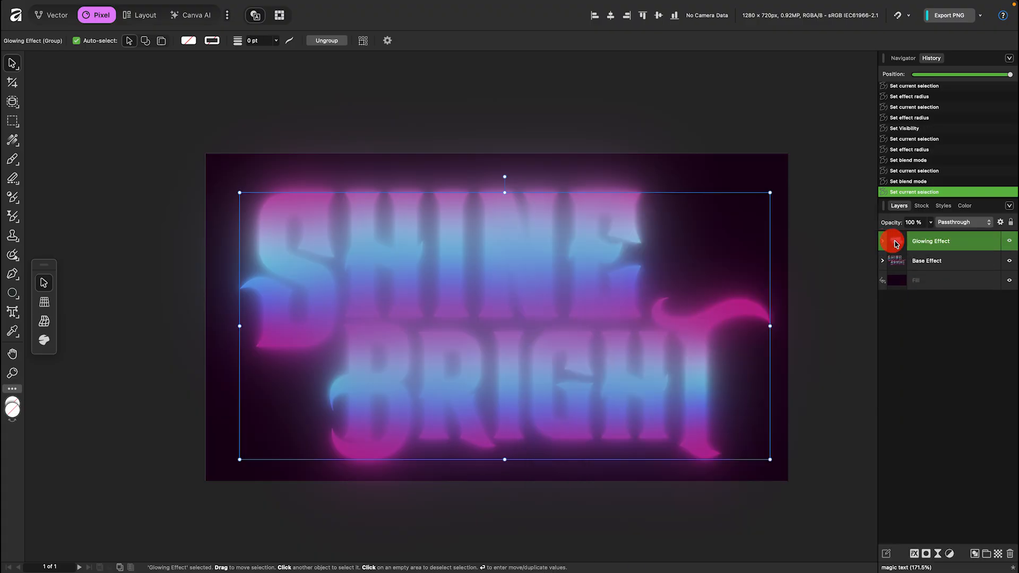
# Change the Glowing Effect group's blend mode to Screen.
pyautogui.click(982, 225)
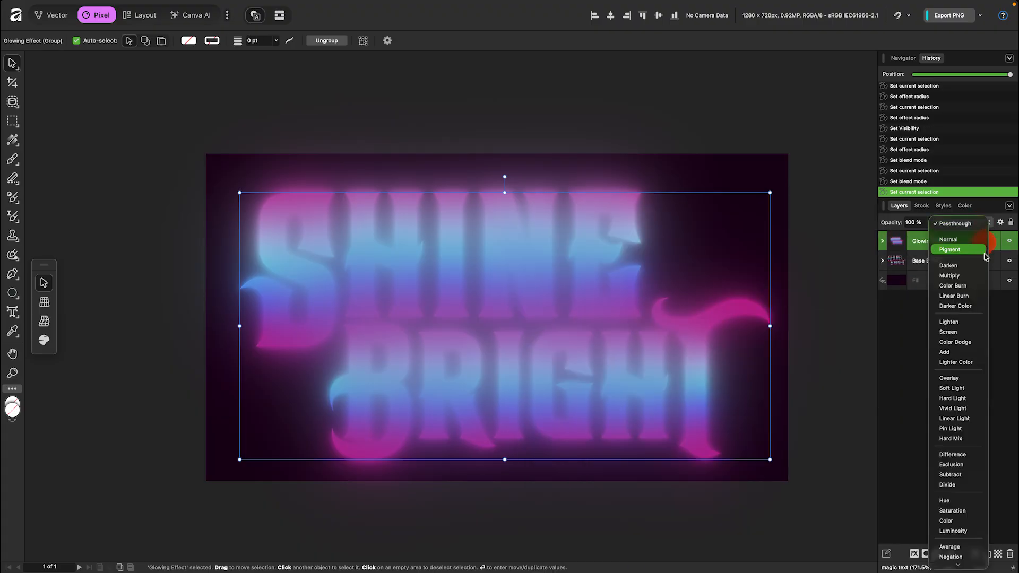
pyautogui.click(975, 333)
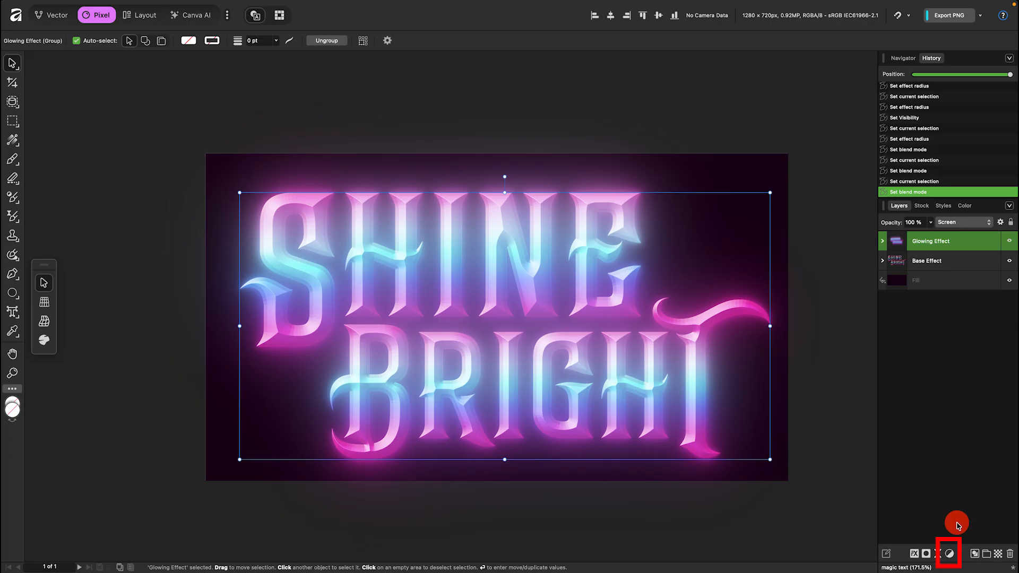
# Add a Curves adjustment and place several control points along the master curve.
pyautogui.click(949, 553)
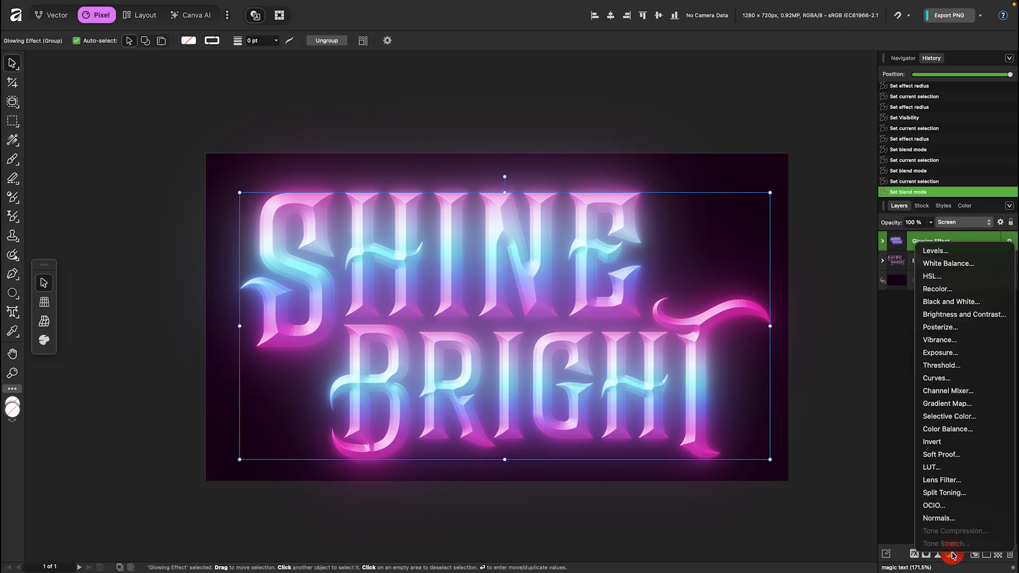
pyautogui.click(984, 378)
pyautogui.click(695, 377)
pyautogui.click(713, 359)
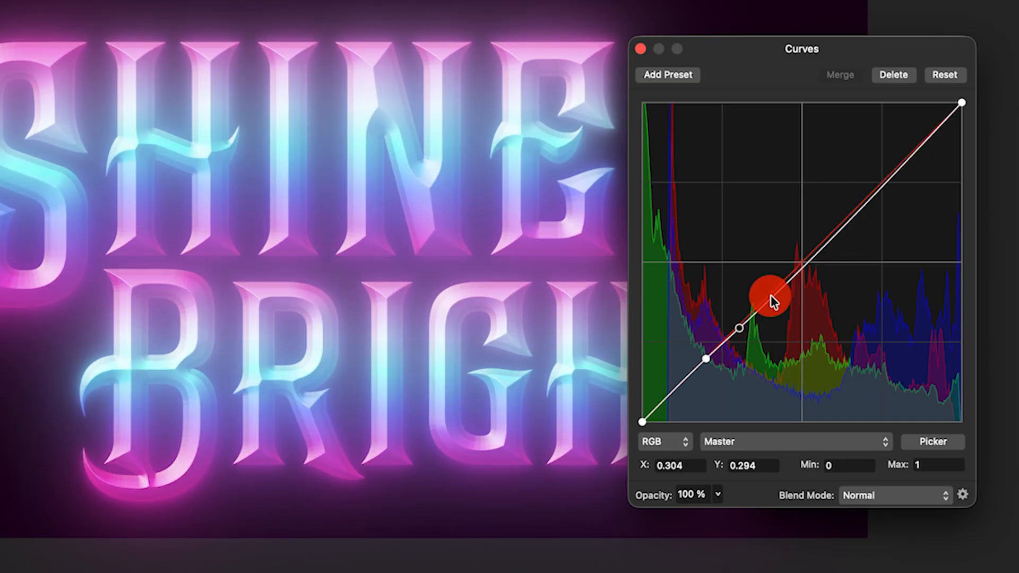
pyautogui.click(777, 293)
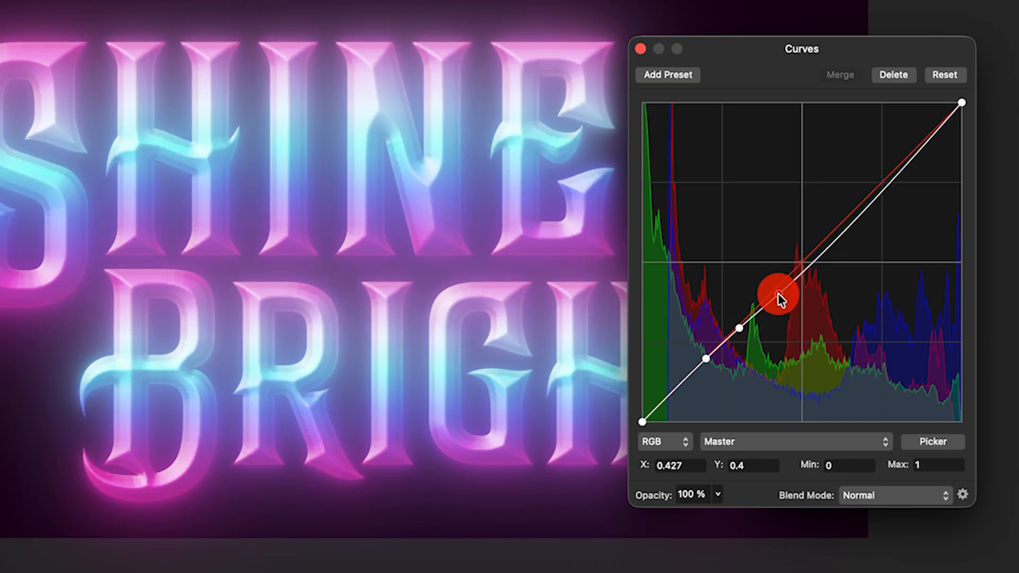
pyautogui.click(822, 253)
pyautogui.click(853, 225)
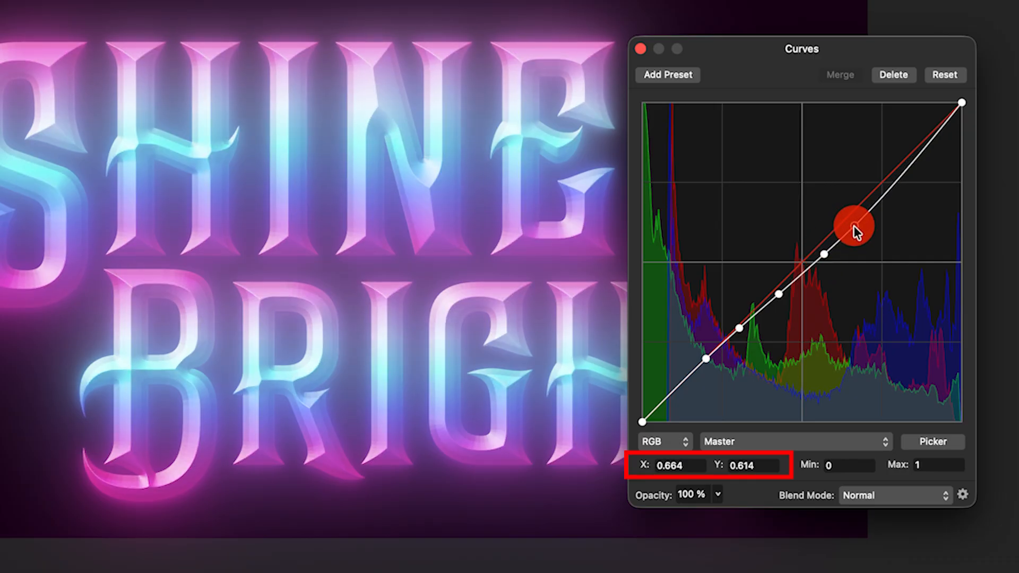
pyautogui.click(889, 187)
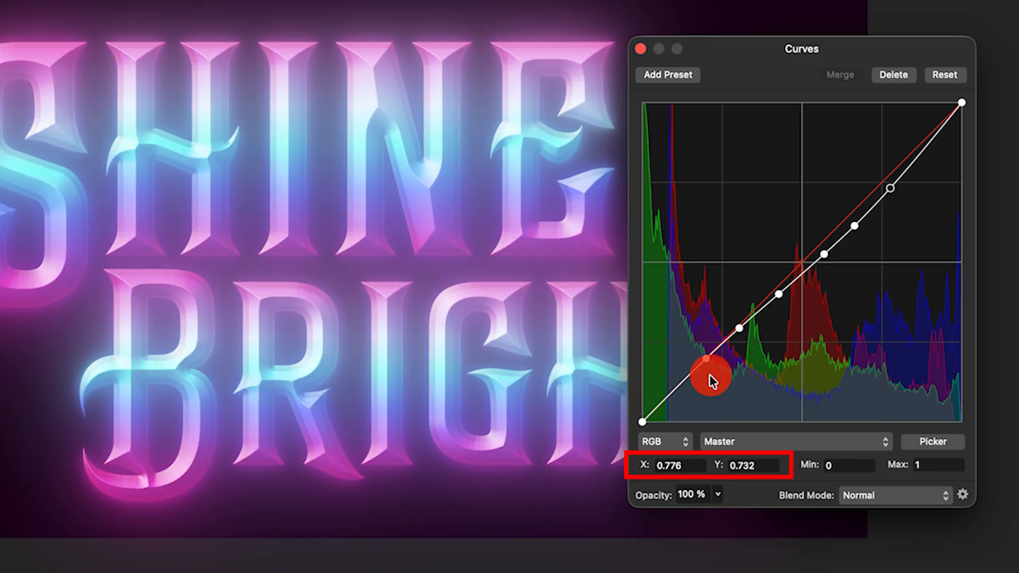
pyautogui.click(706, 360)
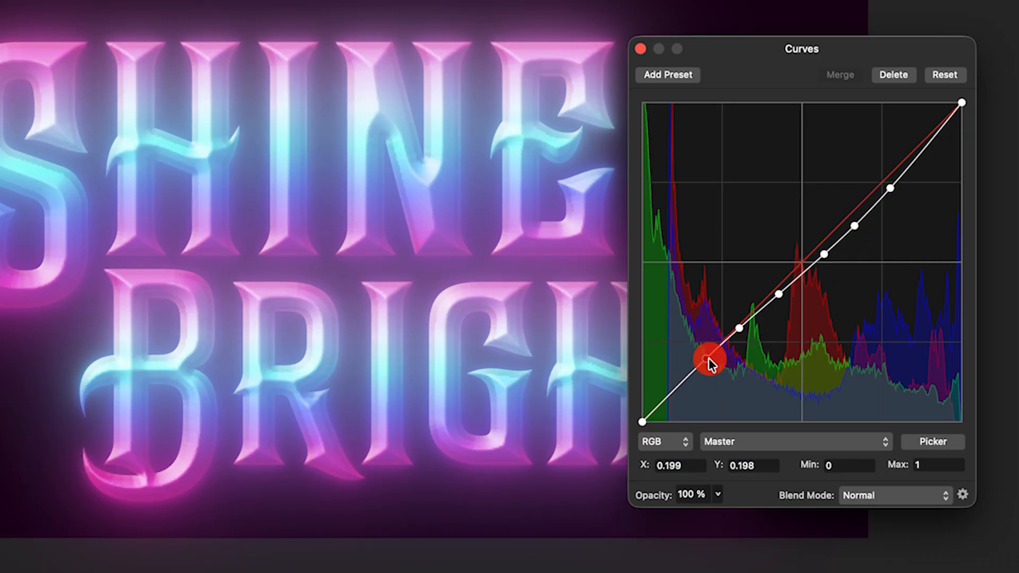
# Set the lowest curve point to X 0.135 and Y 0.
pyautogui.write('0')
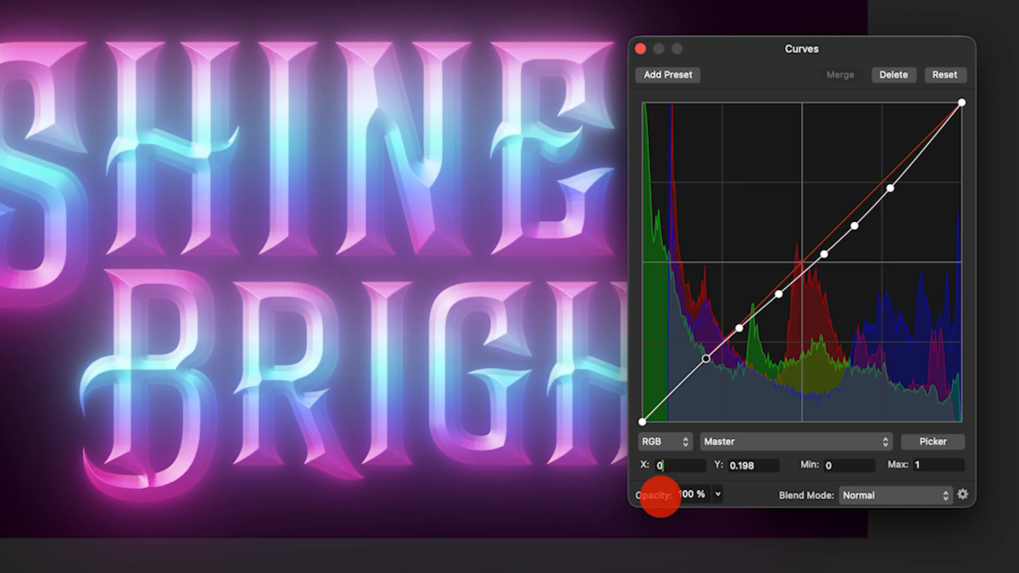
pyautogui.write('.135')
pyautogui.press('Tab')
pyautogui.write('0')
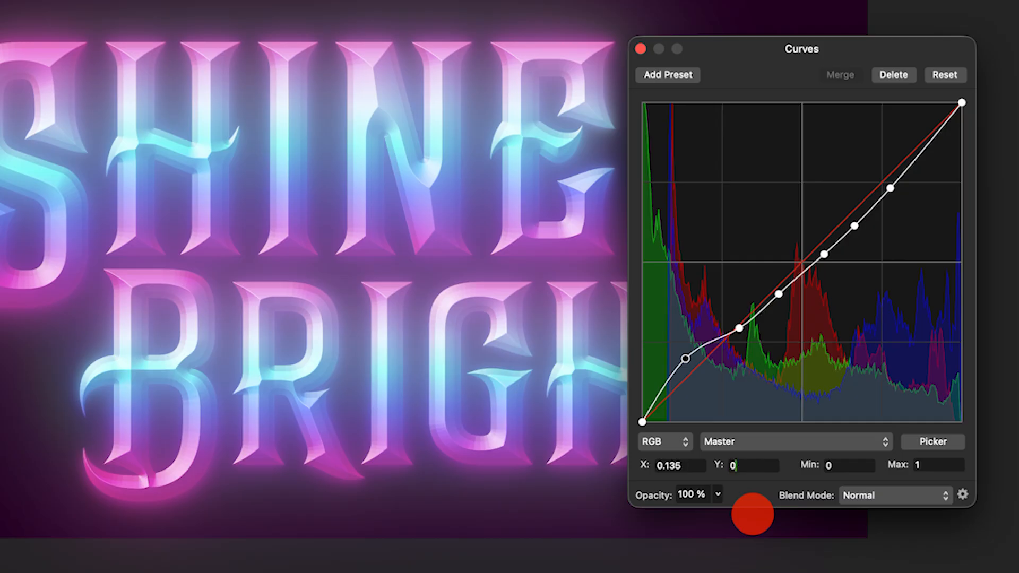
pyautogui.write('.703')
# Set the first inner curve point's Y to 0.70, then move the next point to X 0.232 and Y 0.915.
pyautogui.click(739, 328)
pyautogui.doubleClick(670, 466)
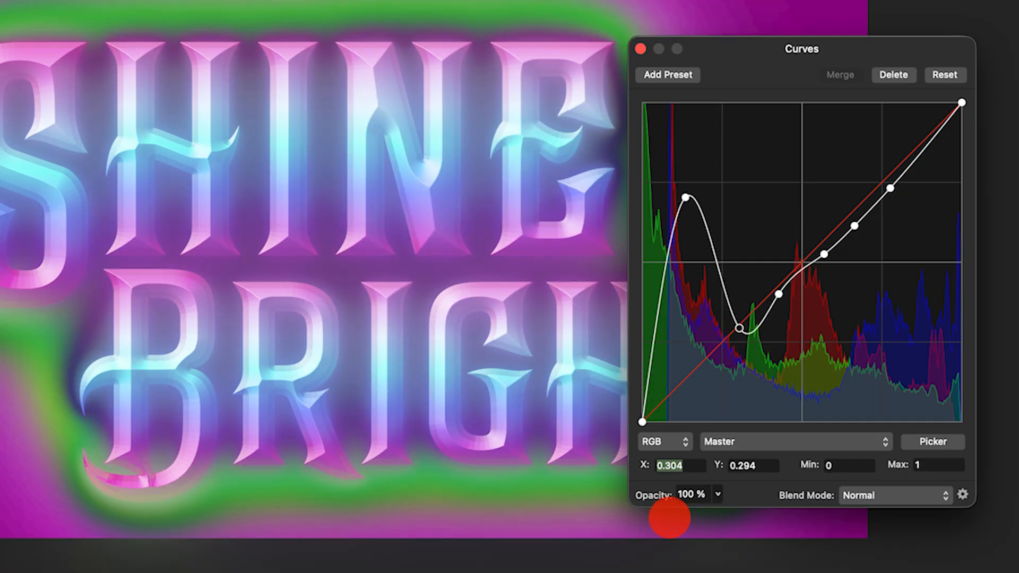
pyautogui.write('0.232')
pyautogui.press('Tab')
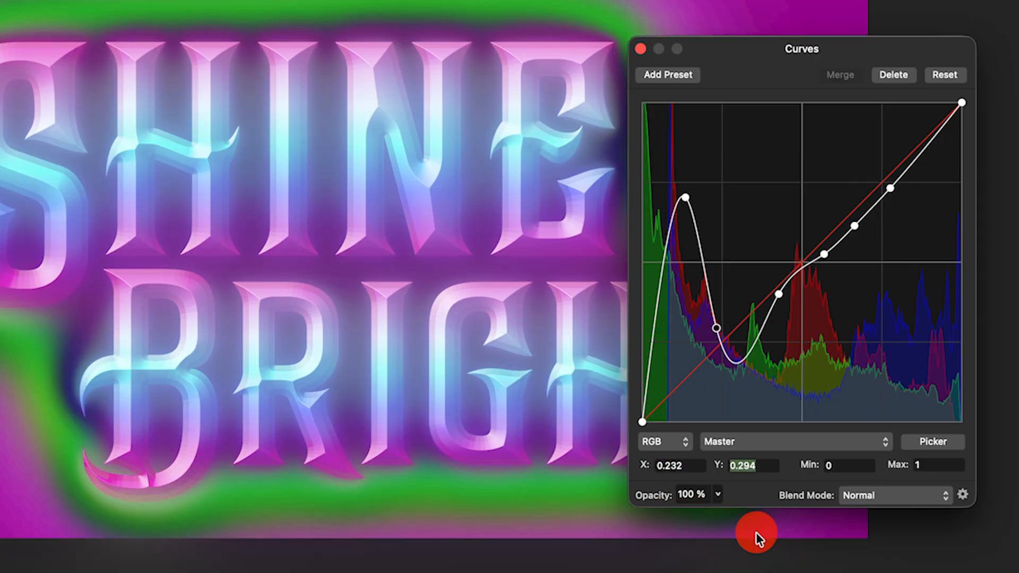
pyautogui.write('0')
pyautogui.write('915')
pyautogui.press('Tab')
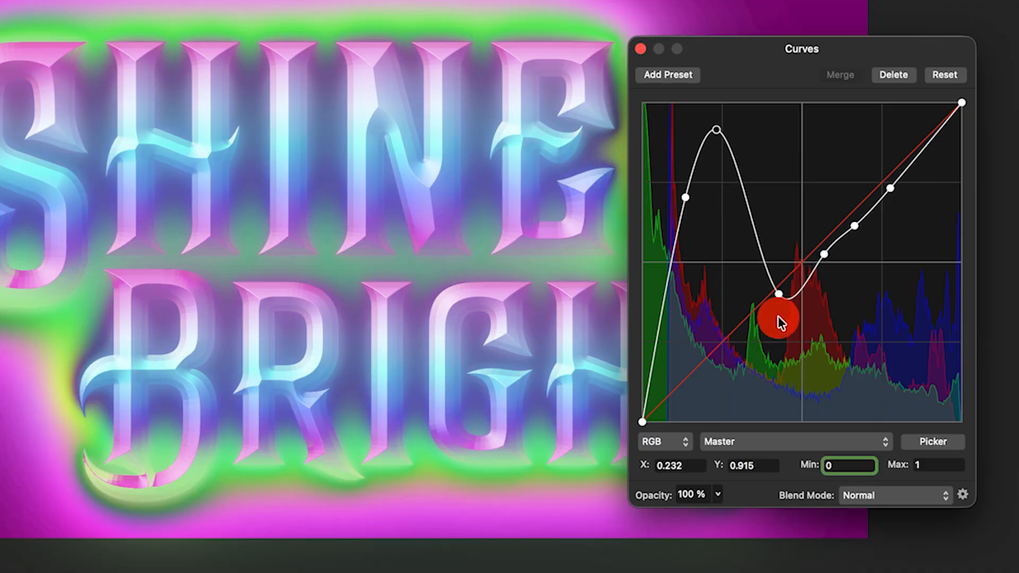
# Move the third curve point to X 0.438 and Y 0.074.
pyautogui.click(779, 293)
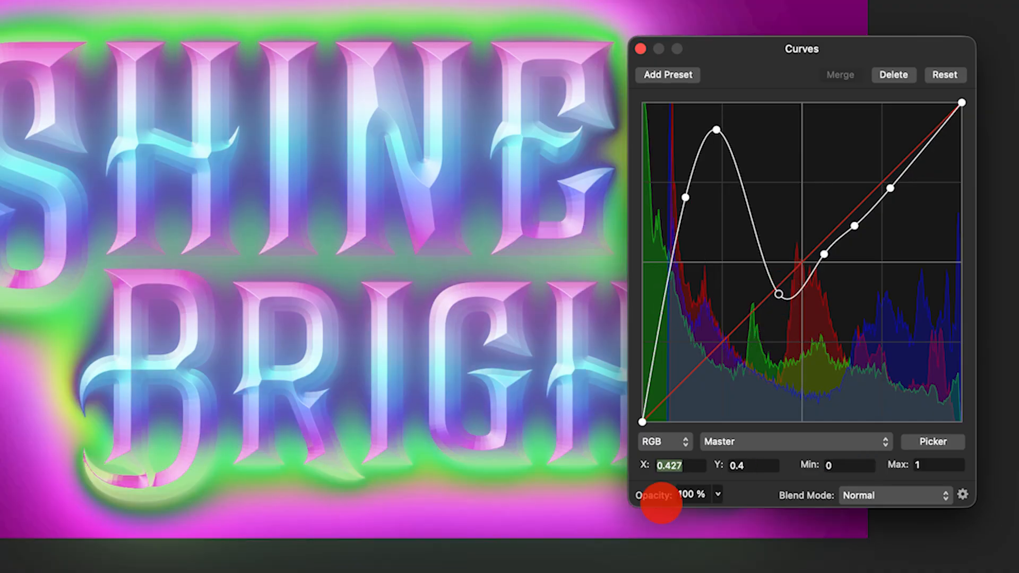
pyautogui.write('0.438')
pyautogui.press('Tab')
pyautogui.write('0.0')
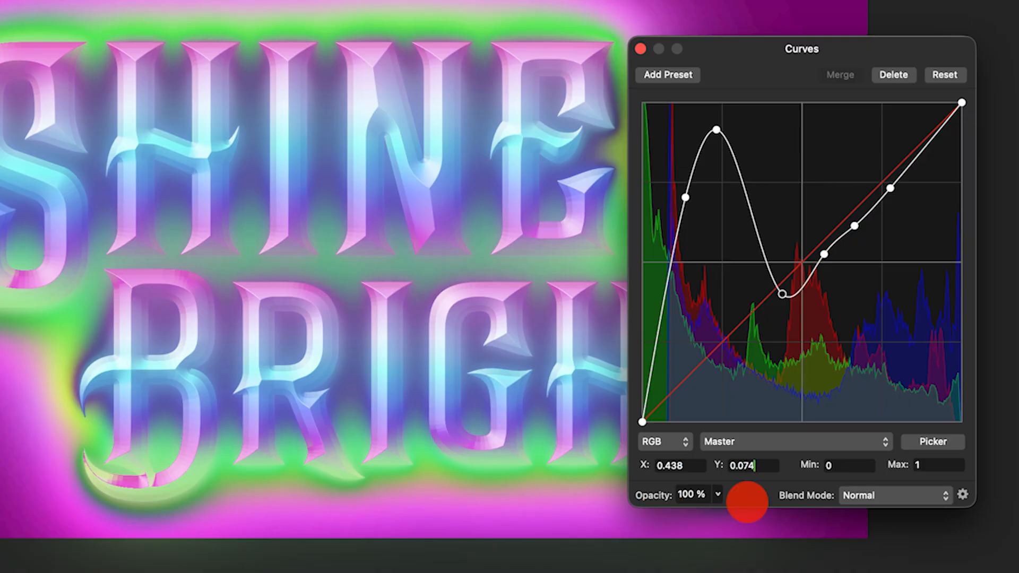
pyautogui.press('Tab')
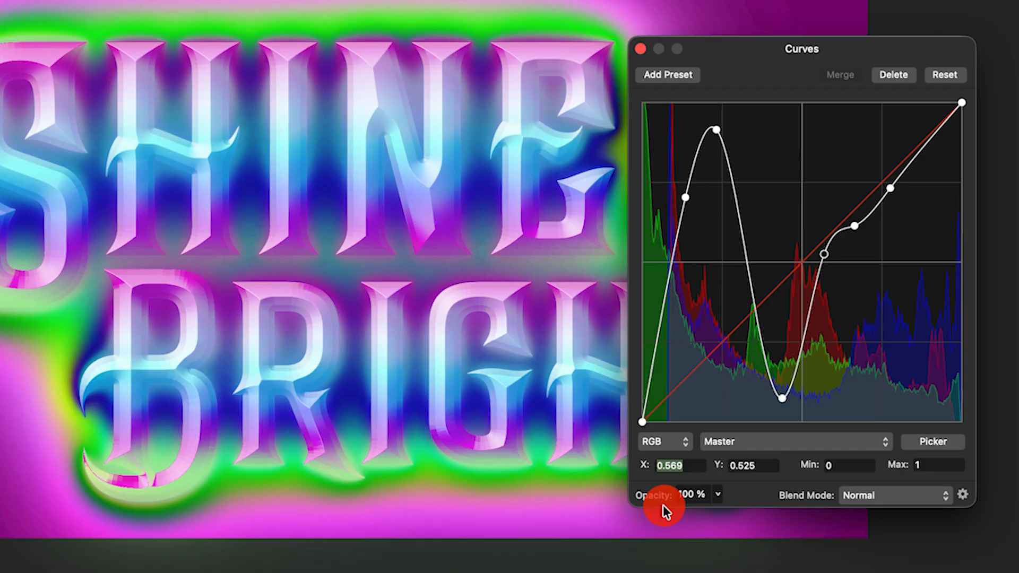
# Set the fourth curve point to X 0.636 and Y 0.8.
pyautogui.write('0.636')
pyautogui.press('Tab')
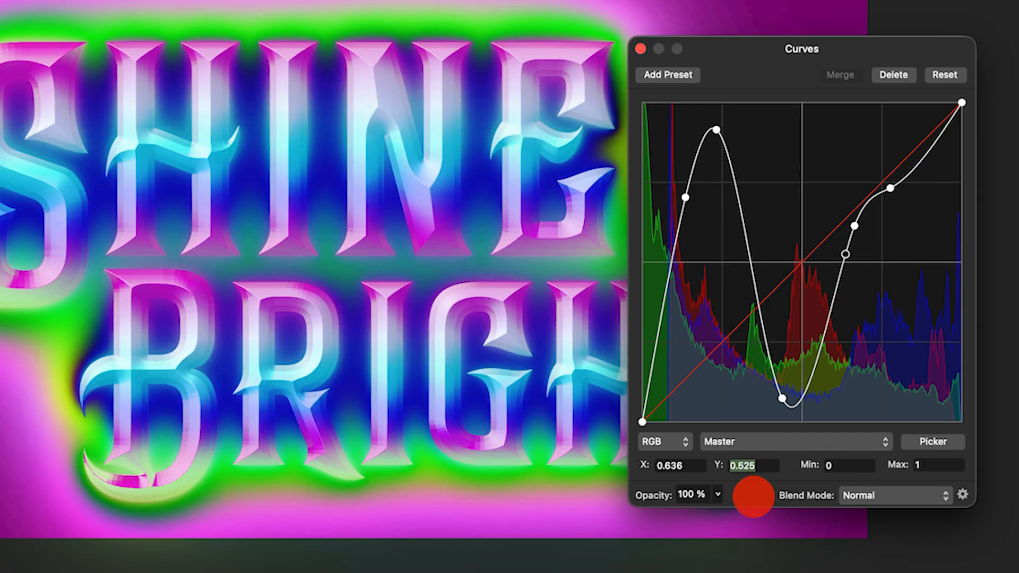
pyautogui.write('0.8')
# Move the fifth curve point to X 0.758 and Y 0.306.
pyautogui.click(855, 226)
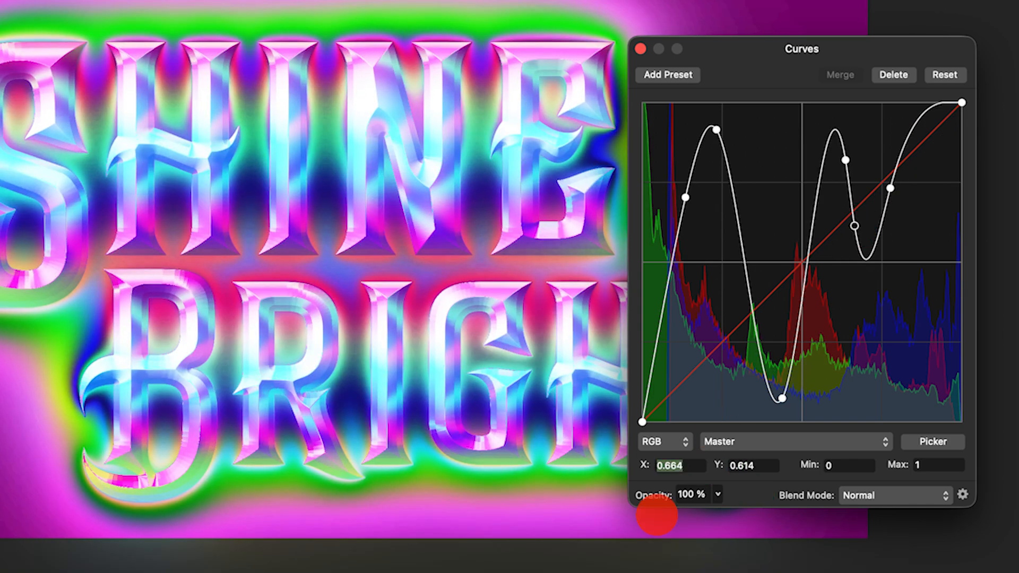
pyautogui.write('0.758')
pyautogui.press('Tab')
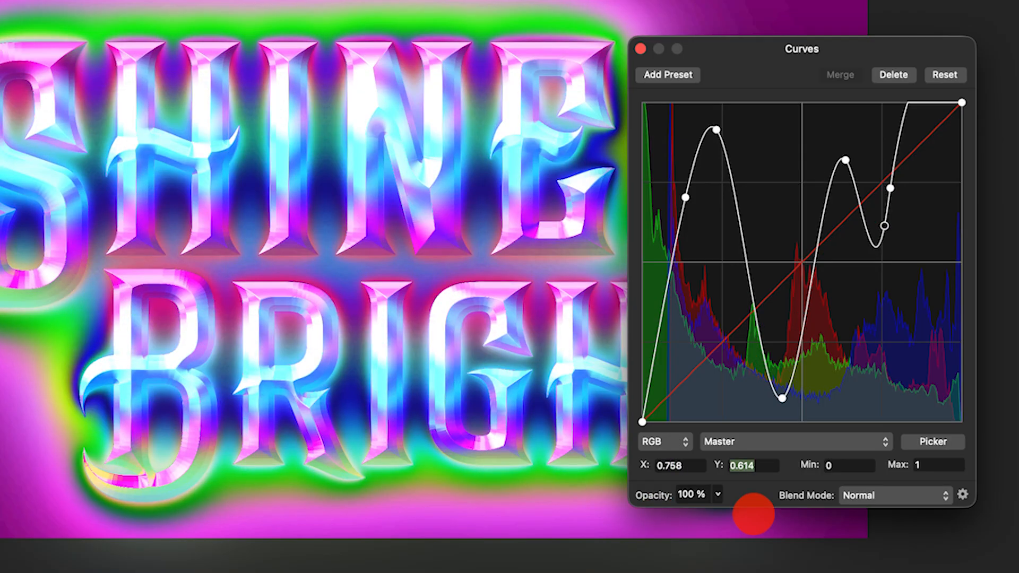
pyautogui.write('0.306')
pyautogui.press('Tab')
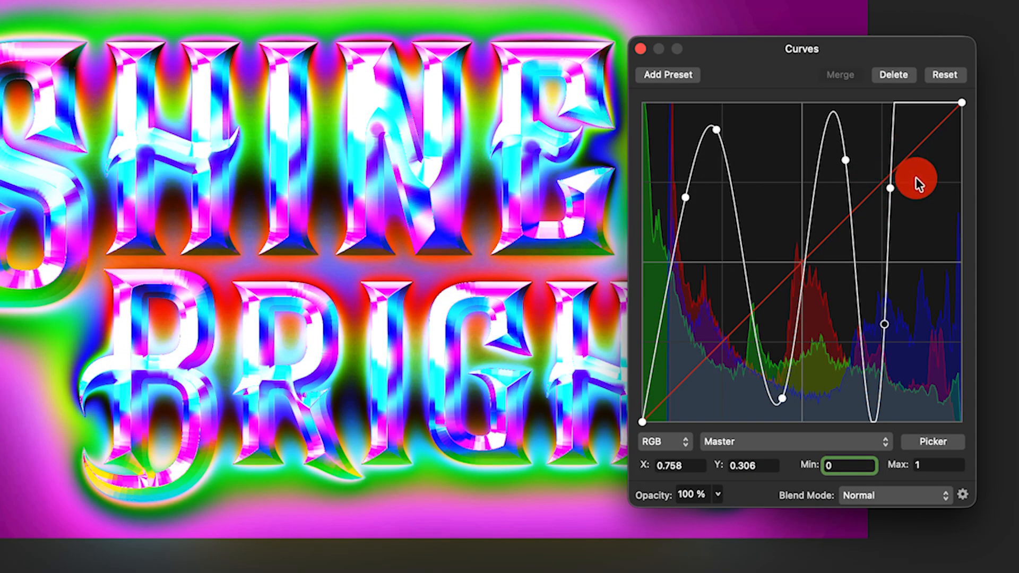
# Set the sixth curve point to X 0.874 and Y 0.815 and close the Curves dialog.
pyautogui.click(888, 190)
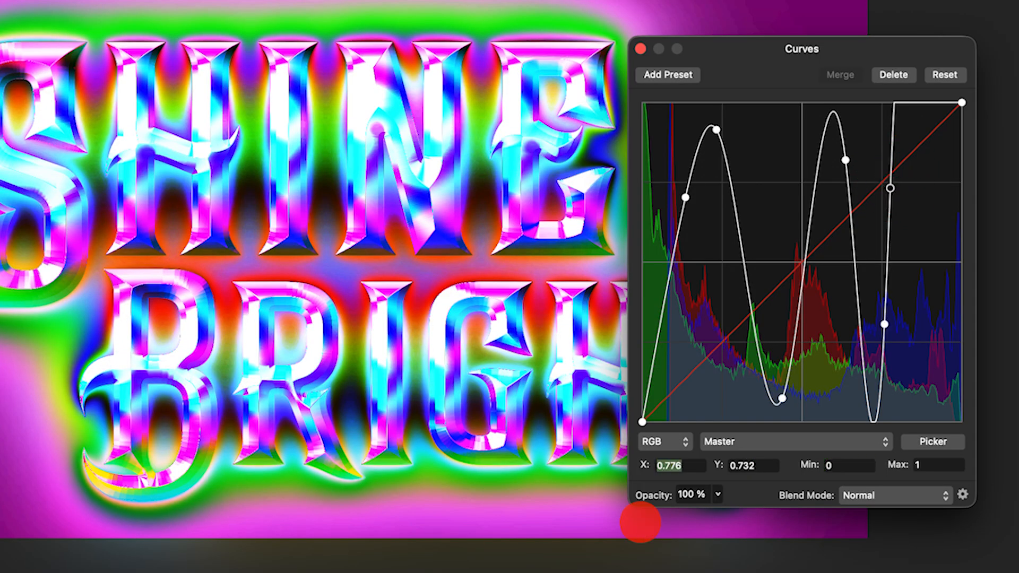
pyautogui.write('0.874')
pyautogui.press('Tab')
pyautogui.write('0.8')
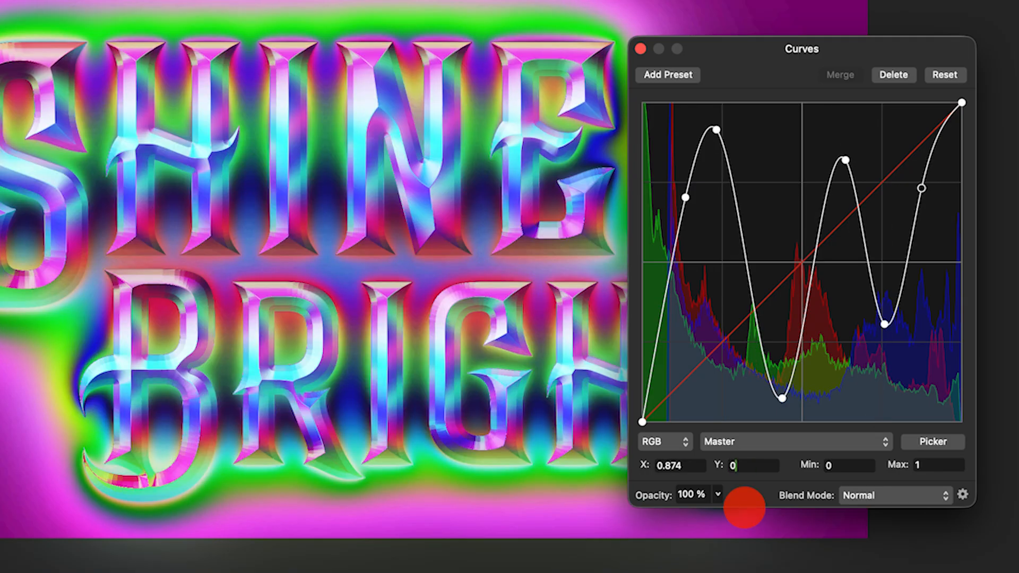
pyautogui.write('15')
pyautogui.press('Tab')
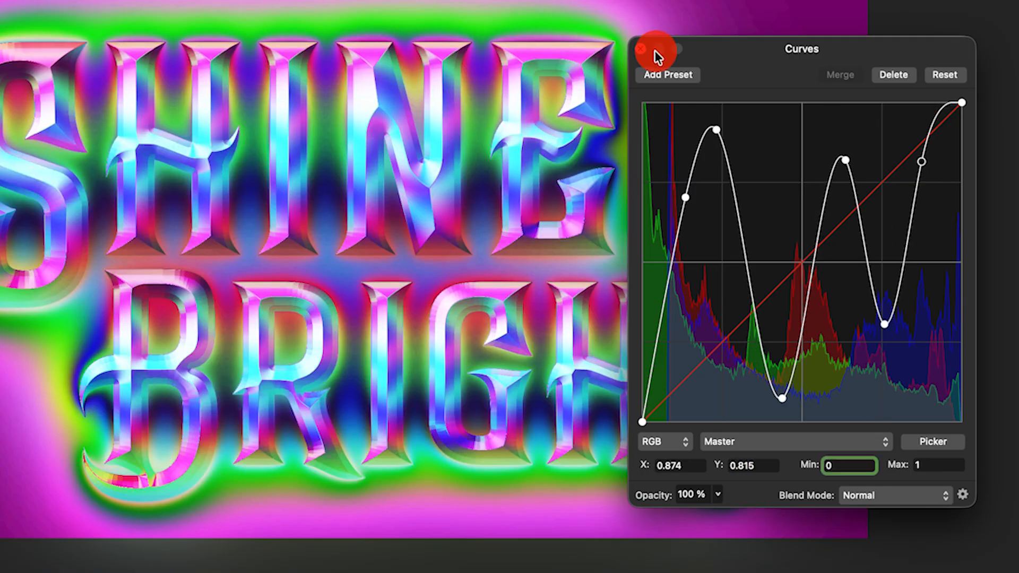
pyautogui.click(642, 49)
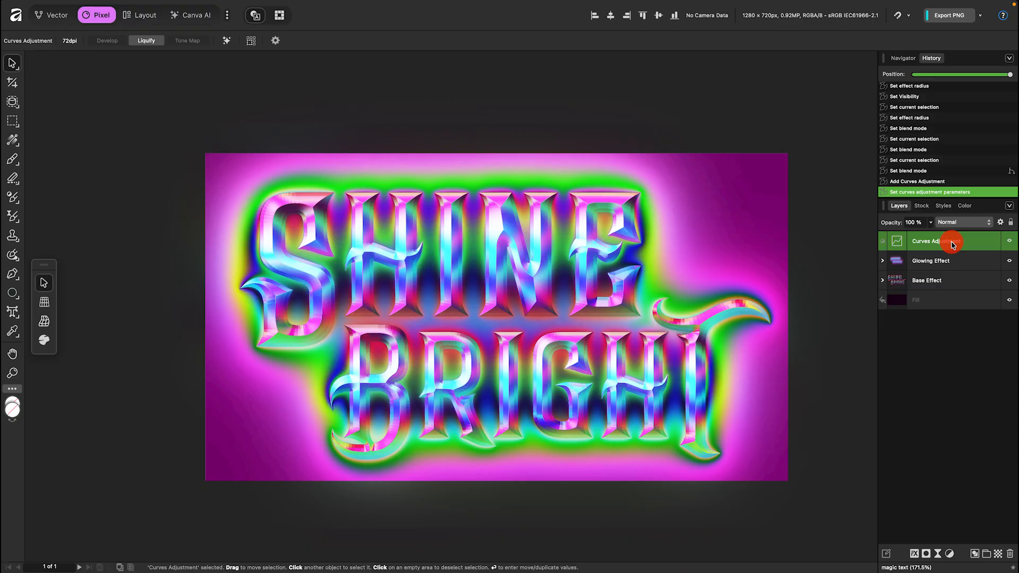
# Rename the Curves adjustment to Curves 01 and move it below the Glowing Effect group.
pyautogui.doubleClick(951, 241)
pyautogui.write('Curves 01')
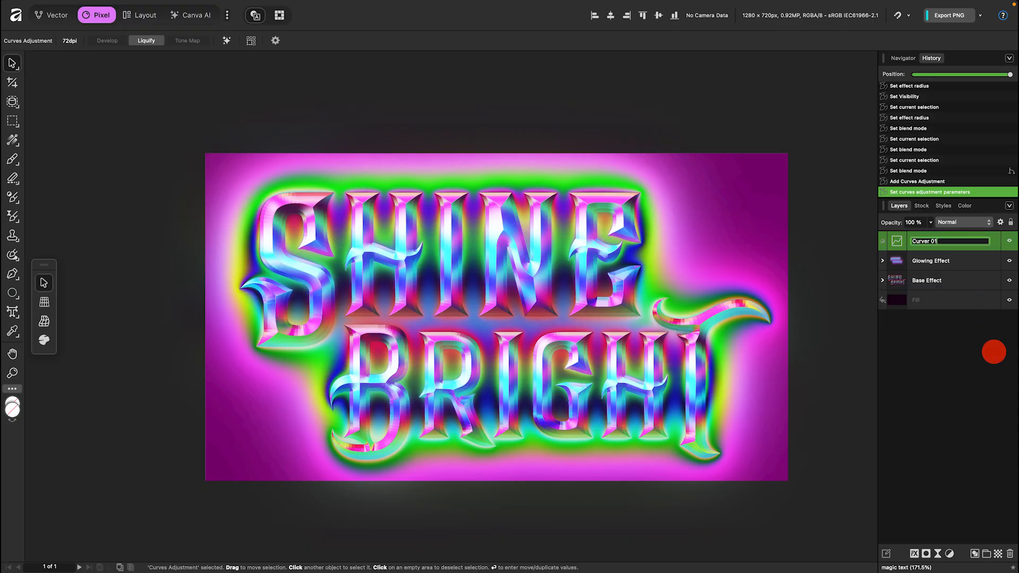
pyautogui.click(976, 248)
pyautogui.moveTo(976, 248); pyautogui.dragTo(978, 271)
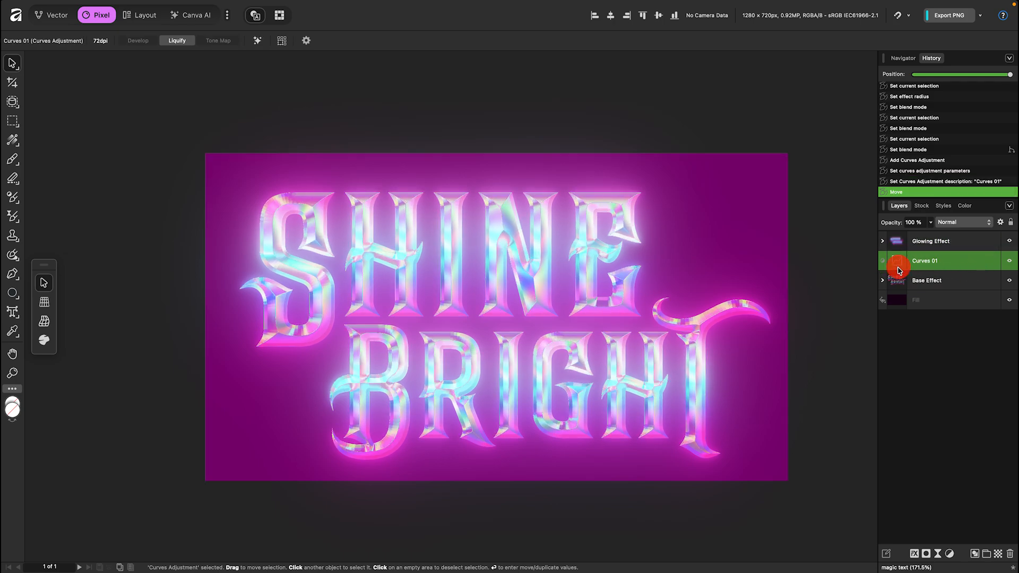
# Add another Curves adjustment and place three control points along its master curve.
pyautogui.click(952, 554)
pyautogui.click(950, 417)
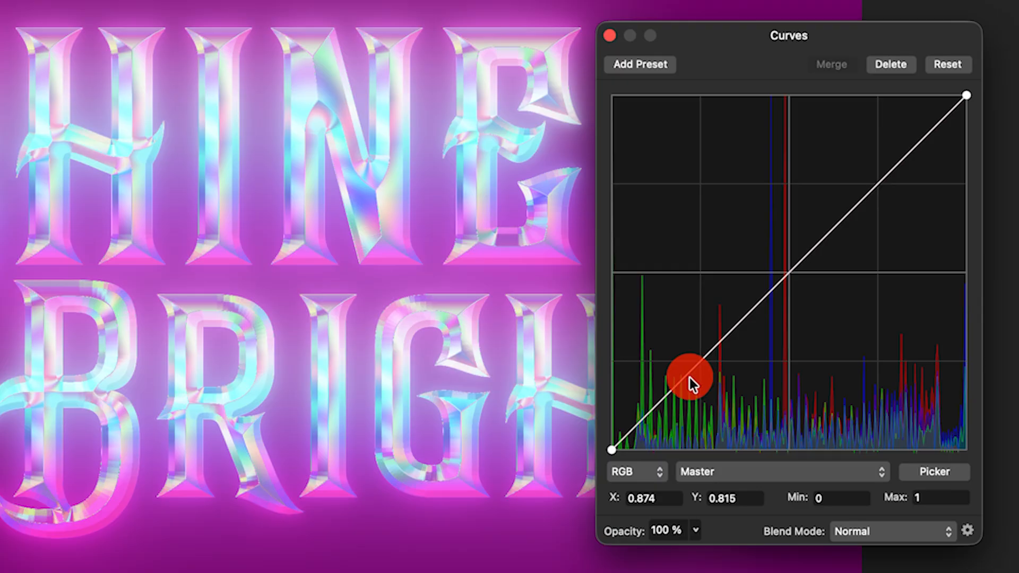
pyautogui.click(684, 375)
pyautogui.click(731, 324)
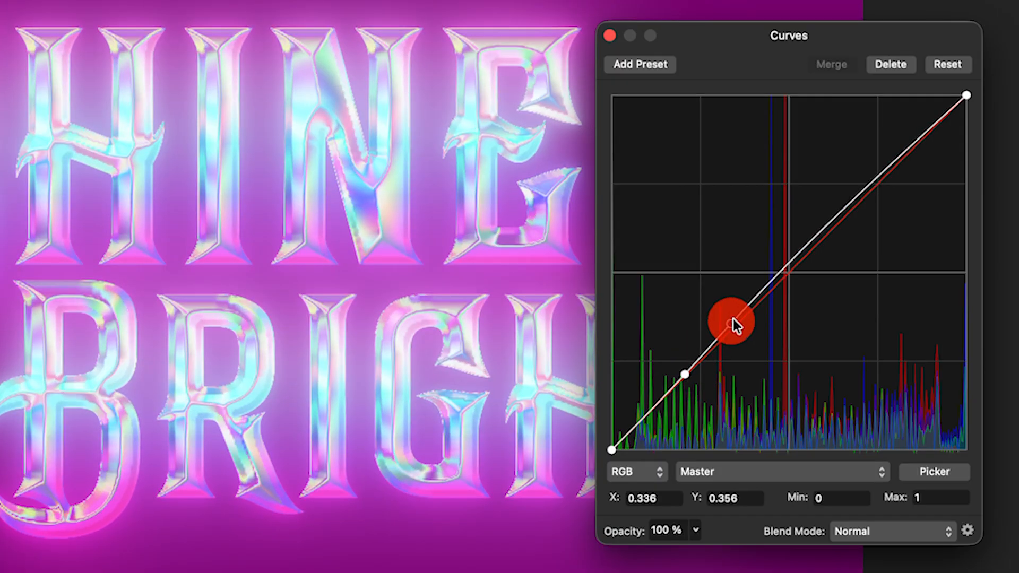
pyautogui.click(819, 234)
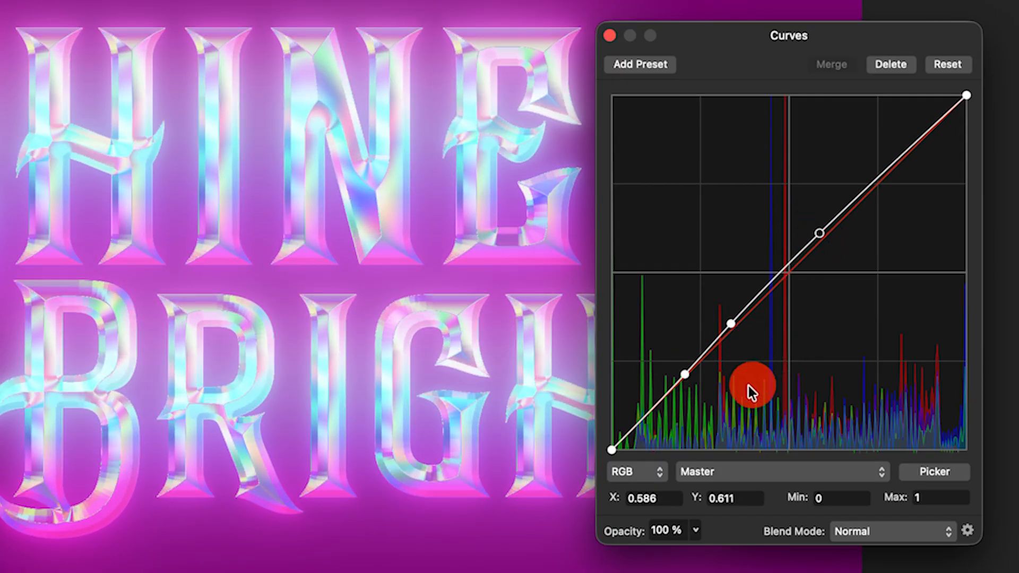
# Set the new curve's first point to X 0.239 and Y 0.823.
pyautogui.click(684, 375)
pyautogui.click(671, 498)
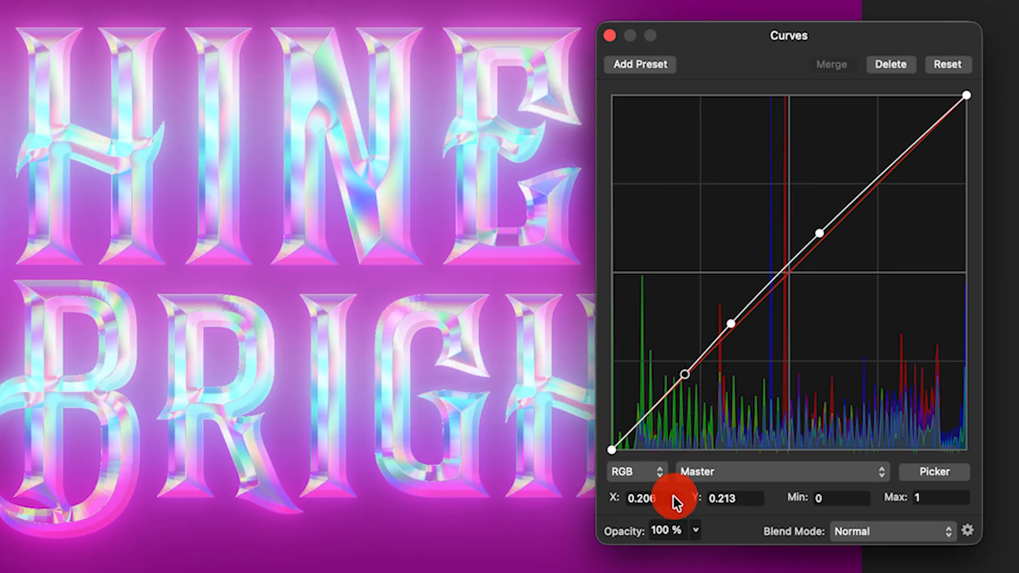
pyautogui.moveTo(670, 499); pyautogui.dragTo(629, 540)
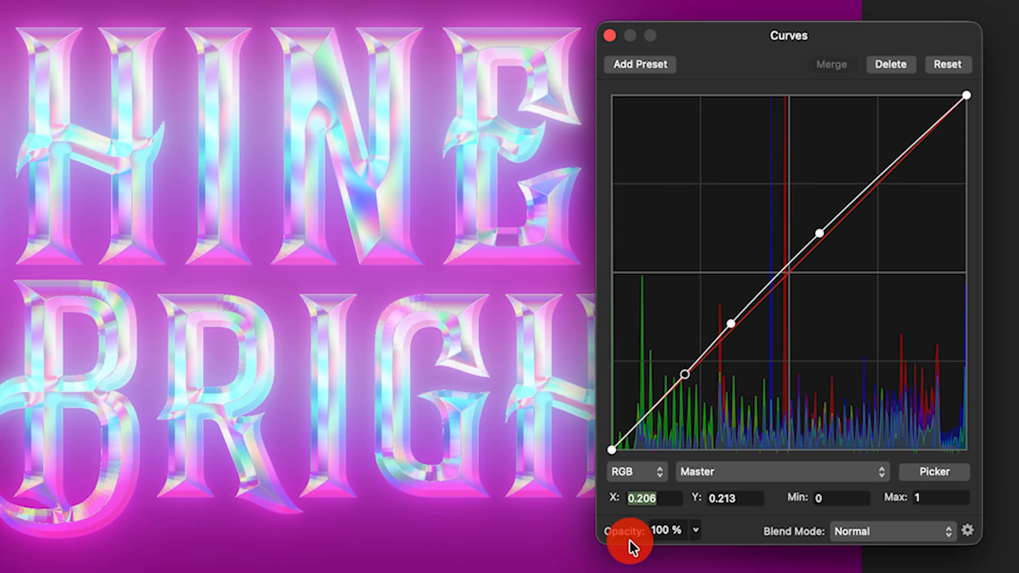
pyautogui.write('0.239')
pyautogui.press('Tab')
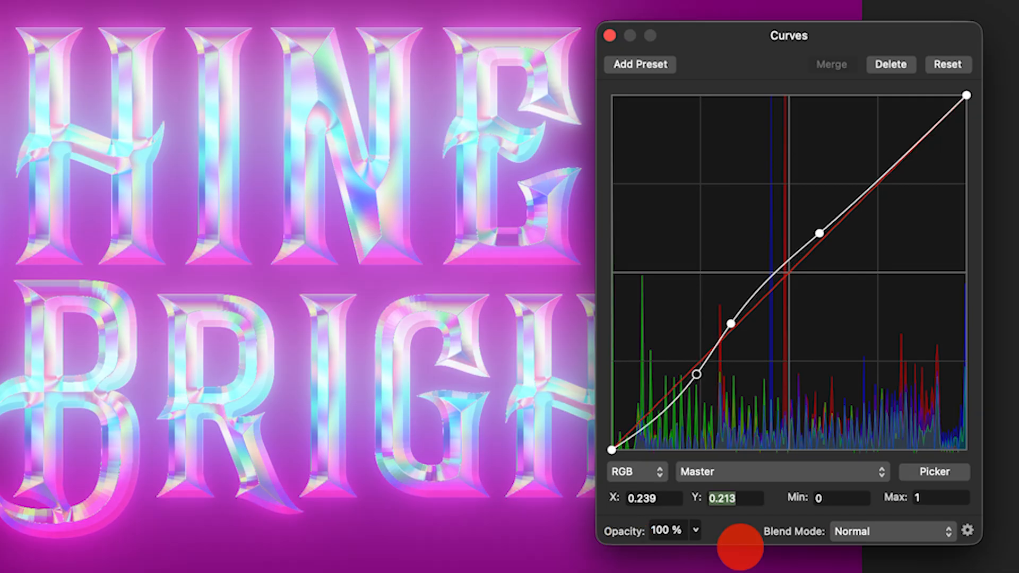
pyautogui.write('0.823')
# Set the new curve's second point to X 0.517 and Y 0.29.
pyautogui.click(731, 323)
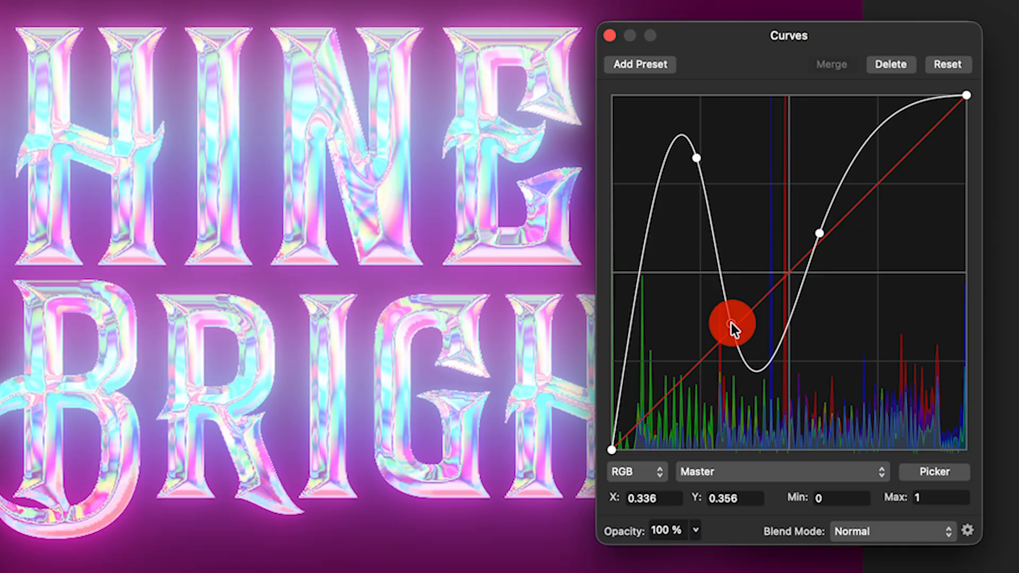
pyautogui.moveTo(657, 498); pyautogui.dragTo(622, 546)
pyautogui.write('0')
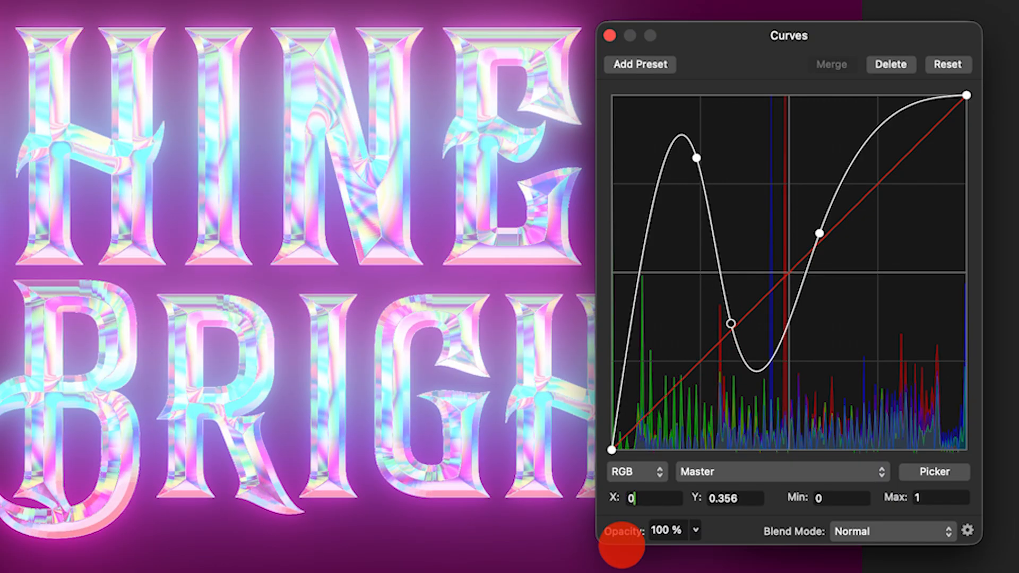
pyautogui.write('.517')
pyautogui.press('Tab')
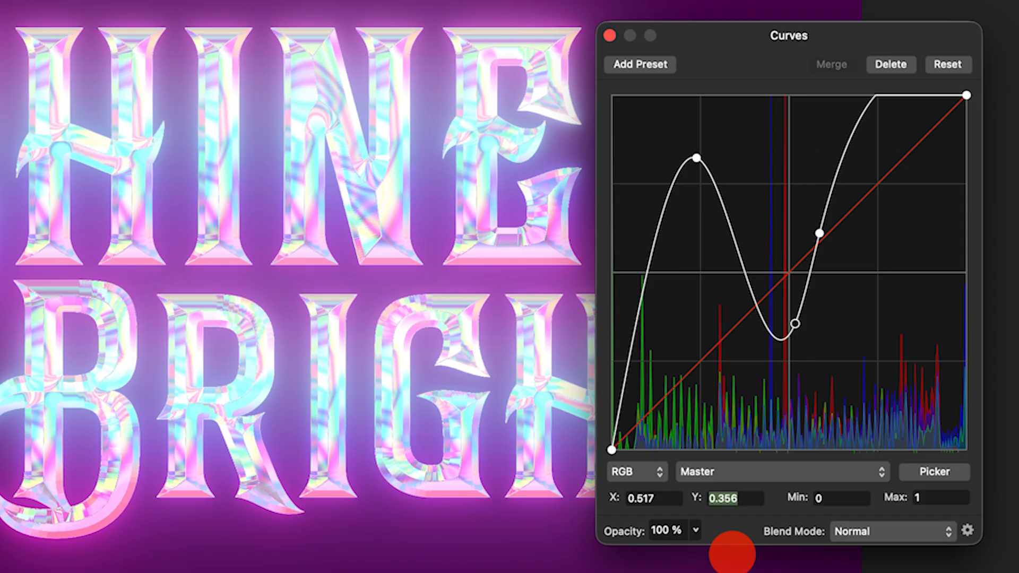
pyautogui.write('0.29')
pyautogui.press('Tab')
# Set the new curve's third point to X 0.73 and Y 0.783, then close the Curves dialog.
pyautogui.click(821, 233)
pyautogui.moveTo(665, 499); pyautogui.dragTo(620, 550)
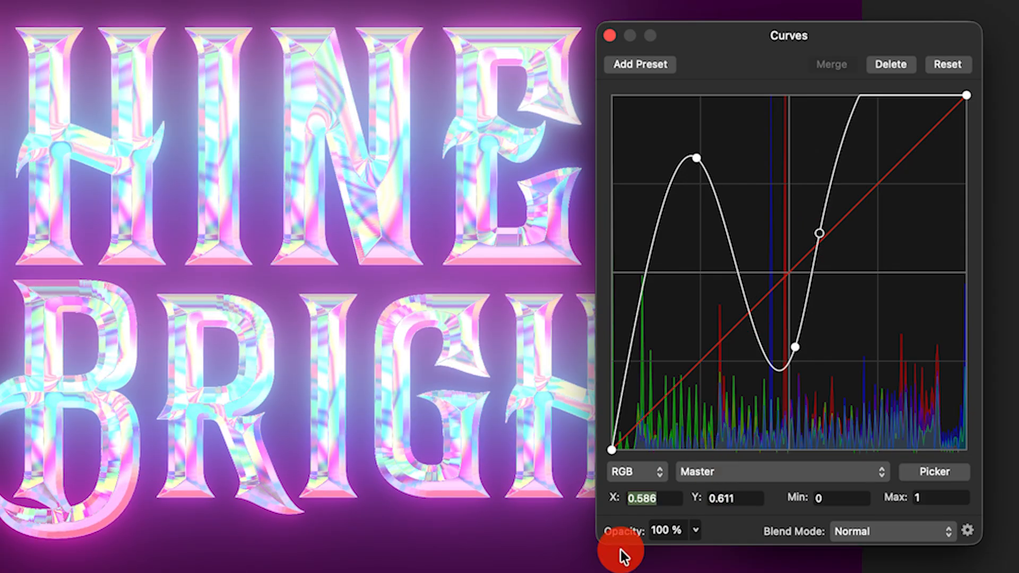
pyautogui.write('0.7')
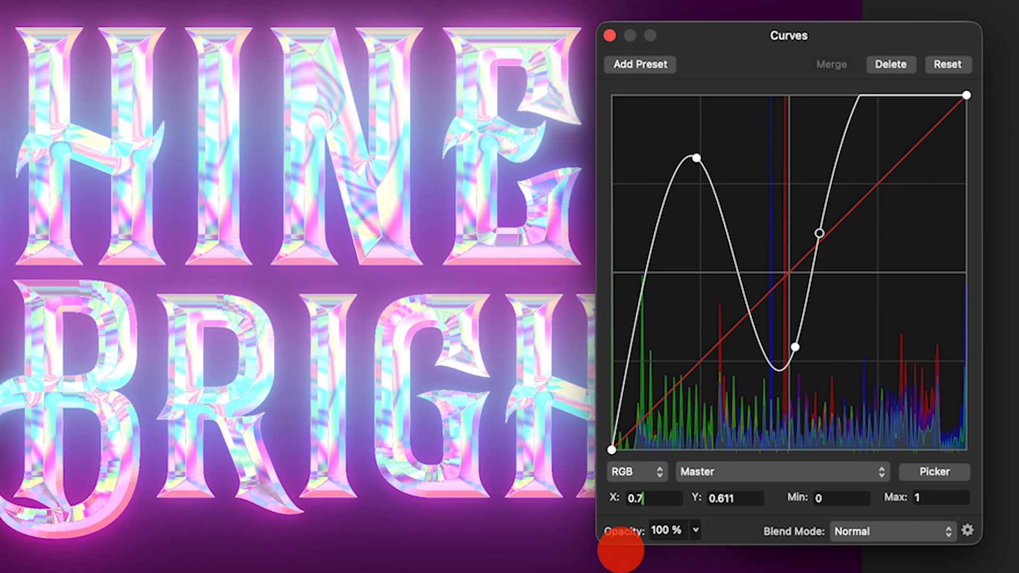
pyautogui.write('3')
pyautogui.press('Tab')
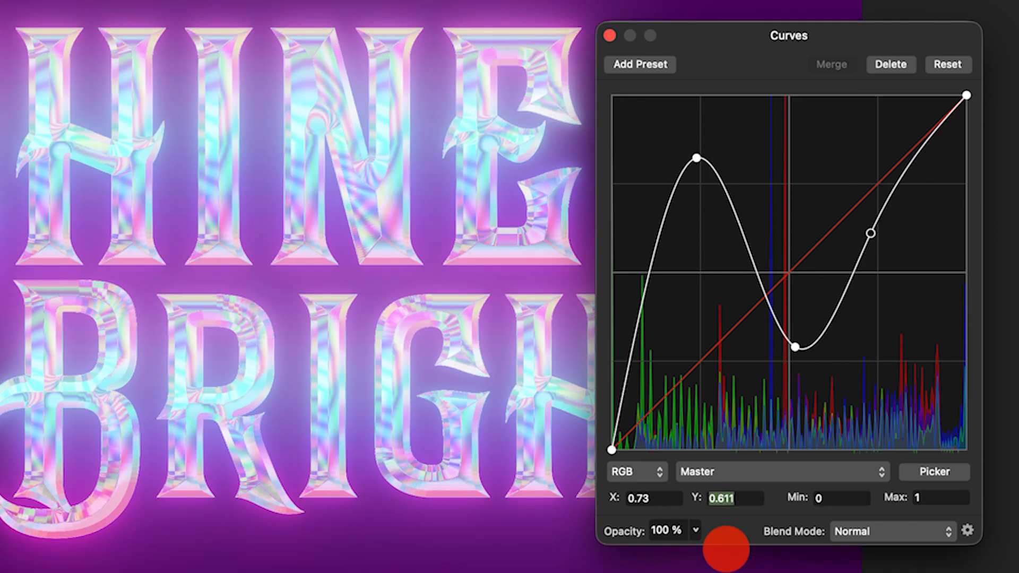
pyautogui.write('0.783')
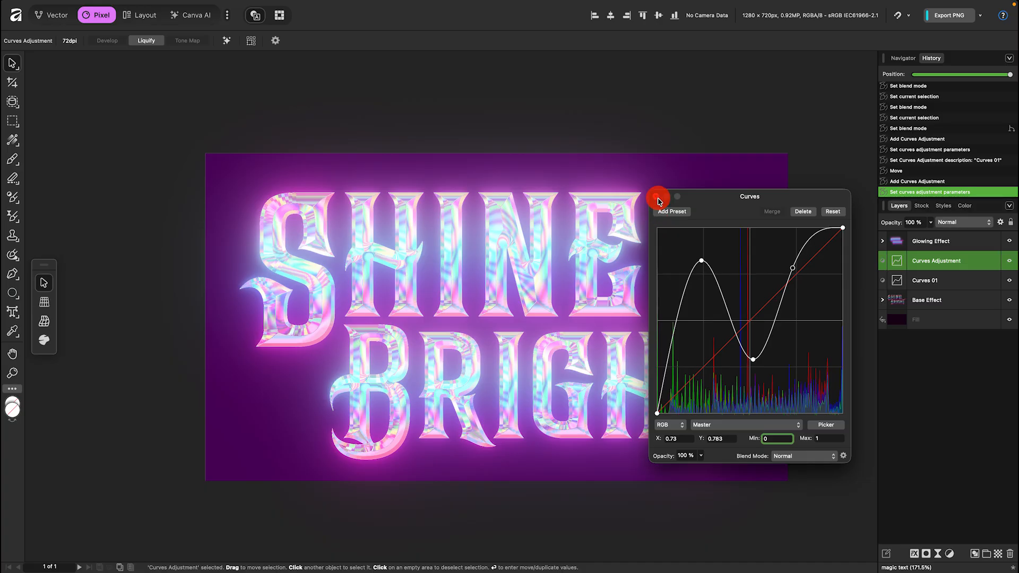
pyautogui.click(610, 35)
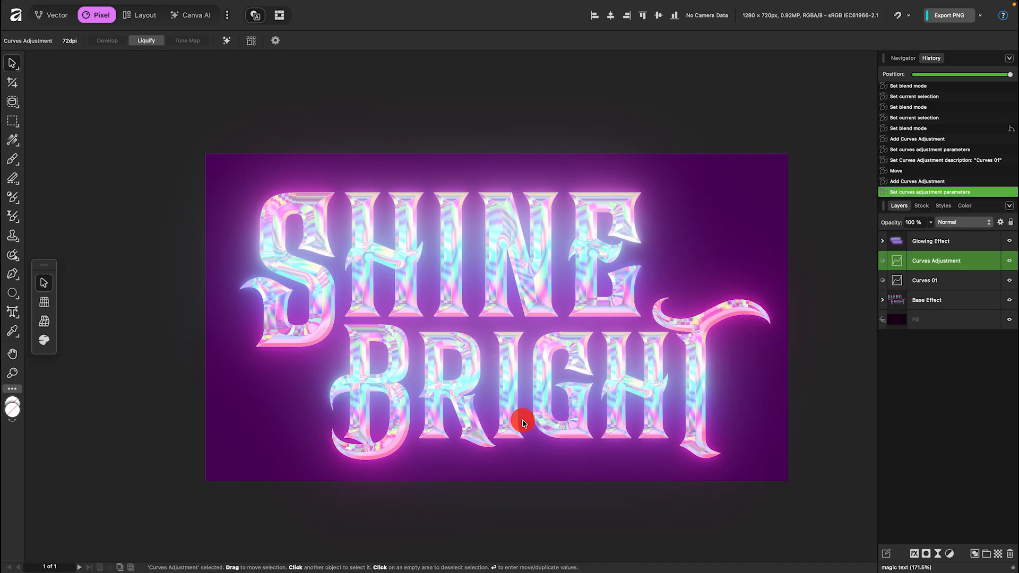
# Rename the new Curves adjustment to Curves02.
pyautogui.press('F2')
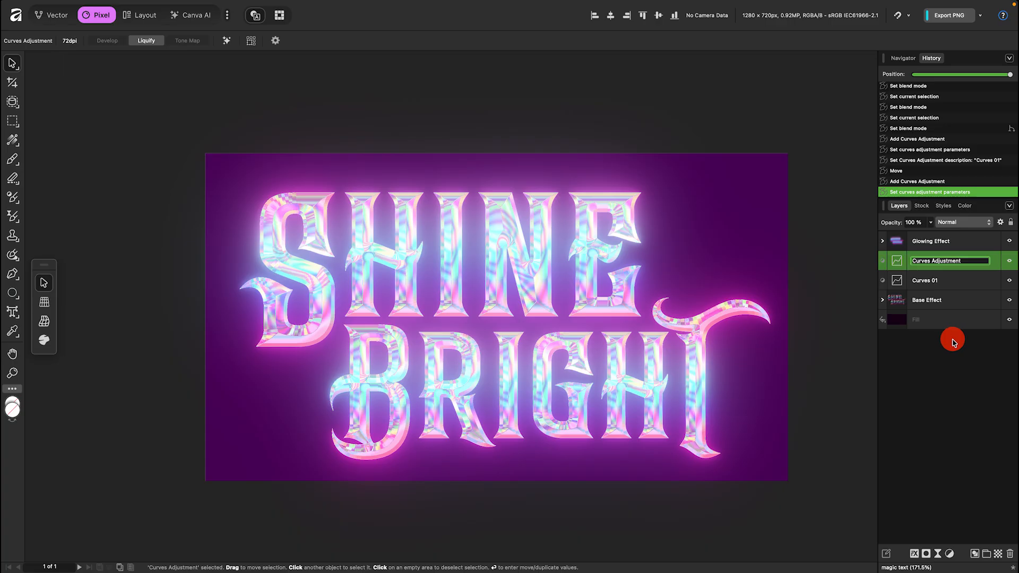
pyautogui.write('Curves02')
pyautogui.press('Return')
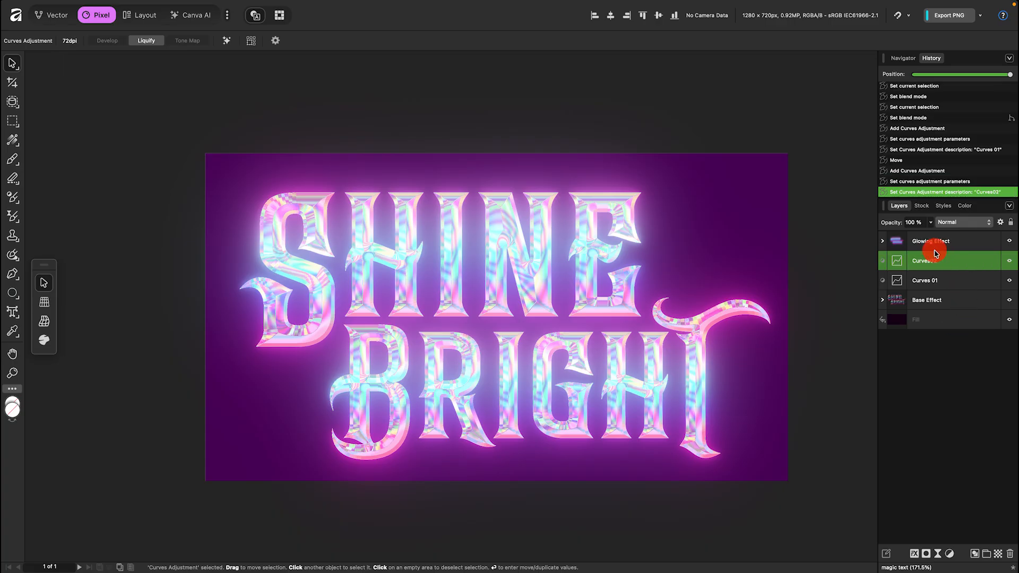
# Duplicate the Base Effect group and move the copy to the top of the layer stack.
pyautogui.click(953, 300)
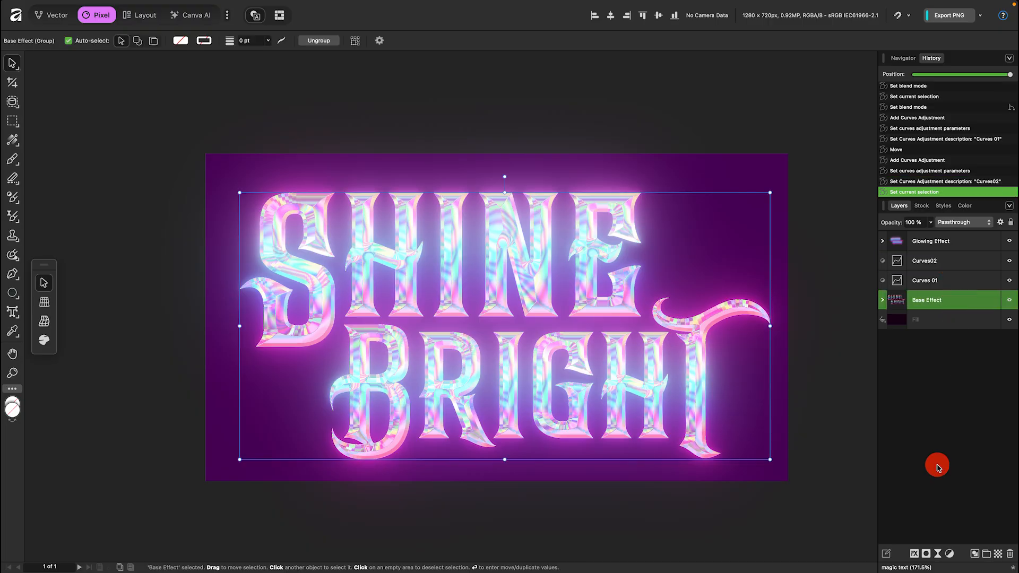
pyautogui.press('super+j')
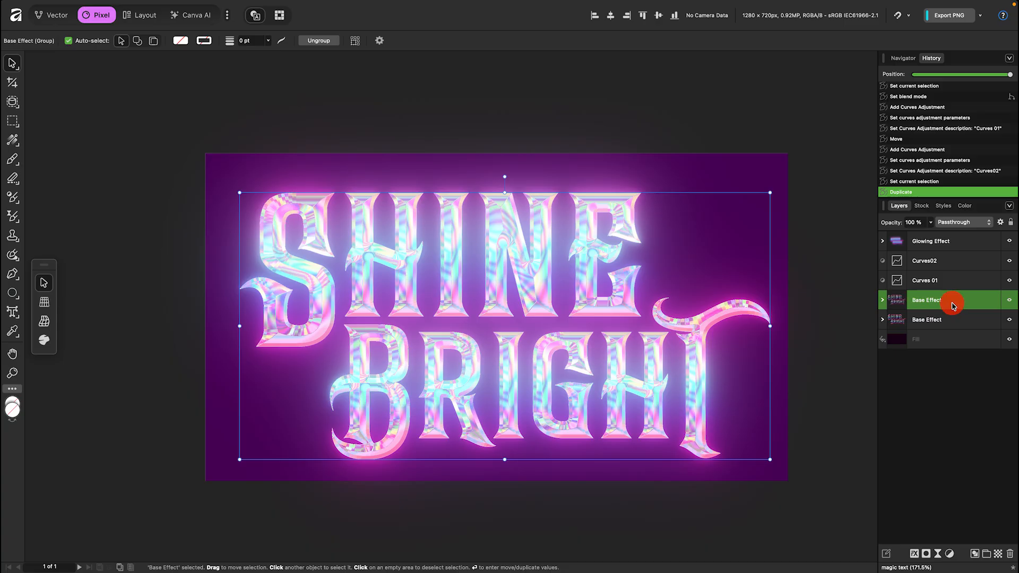
pyautogui.moveTo(947, 300); pyautogui.dragTo(955, 233)
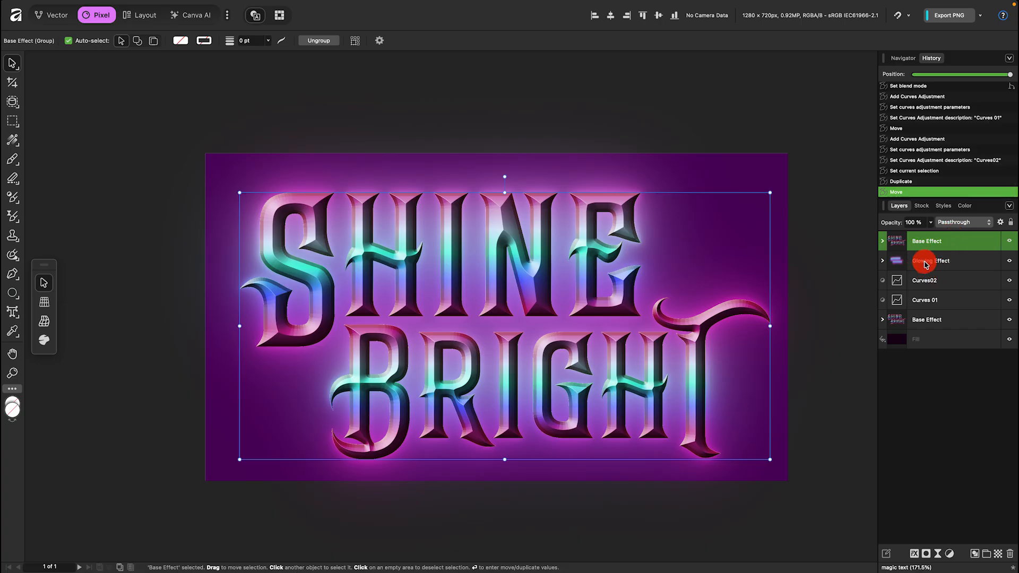
# Rename the top duplicated group to Color Burn.
pyautogui.doubleClick(926, 241)
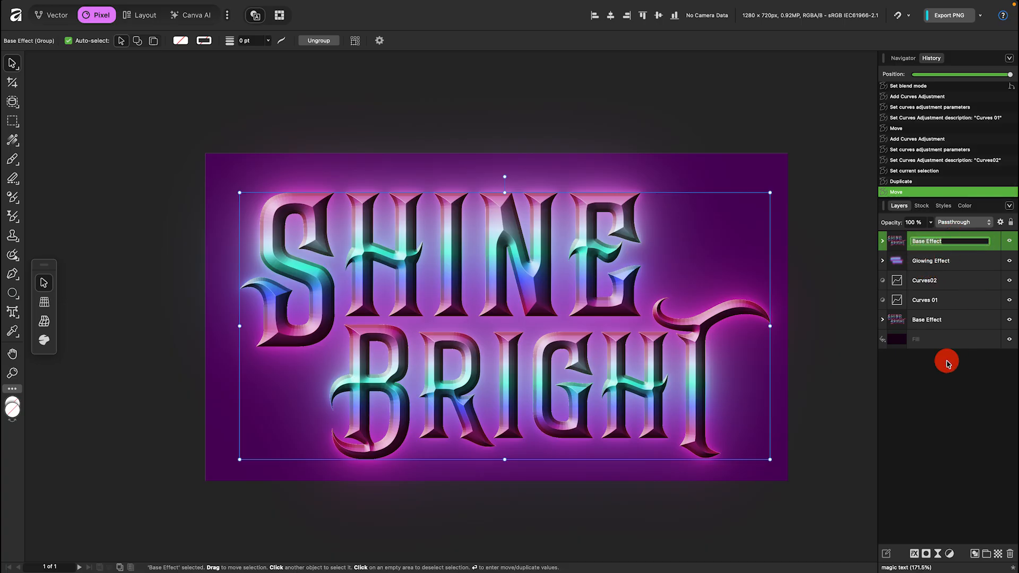
pyautogui.write('Color Burn')
# Remove all layer effects from the three text layers inside the Color Burn group.
pyautogui.click(882, 240)
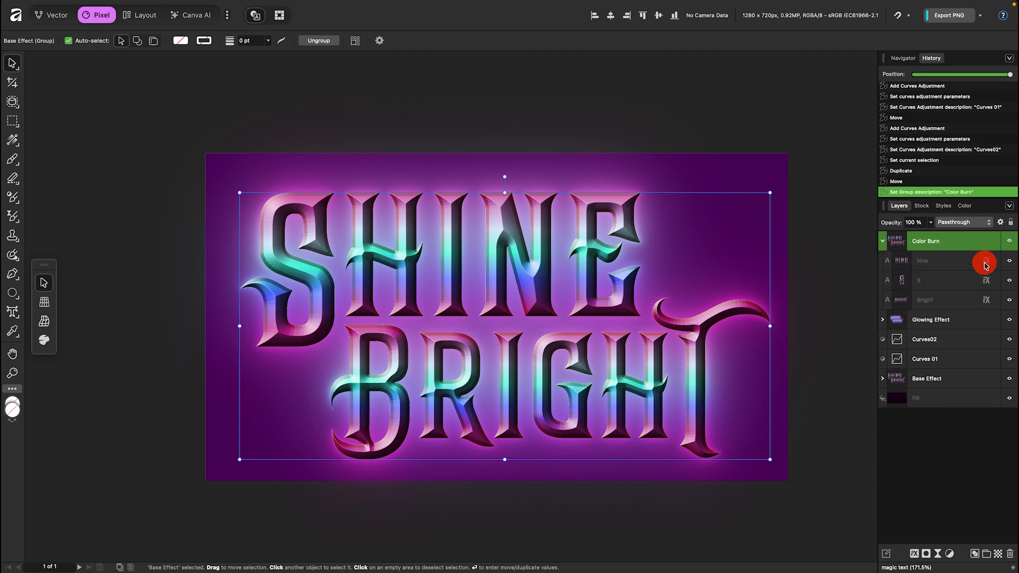
pyautogui.moveTo(987, 262); pyautogui.dragTo(1012, 556)
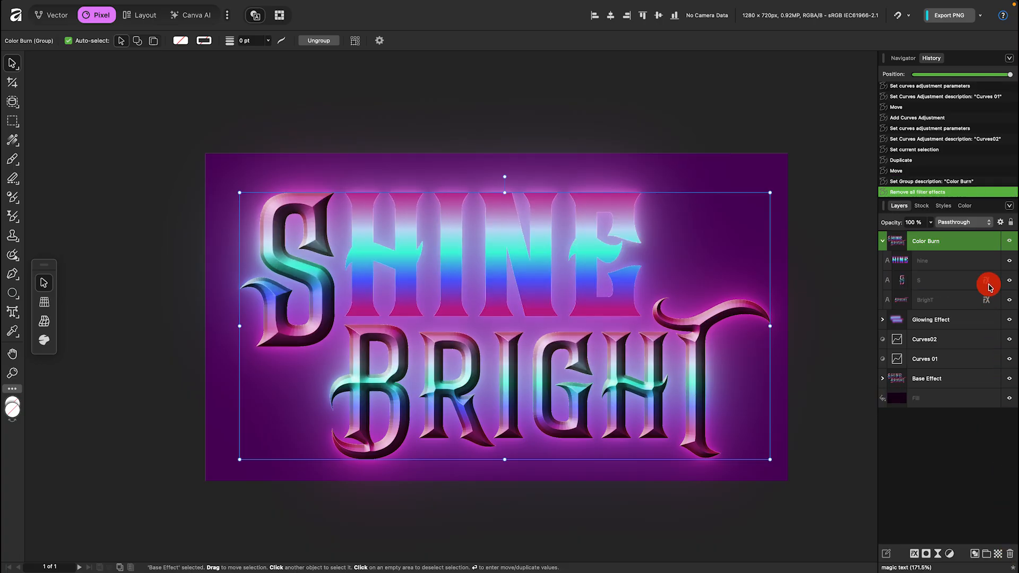
pyautogui.moveTo(987, 286); pyautogui.dragTo(1011, 556)
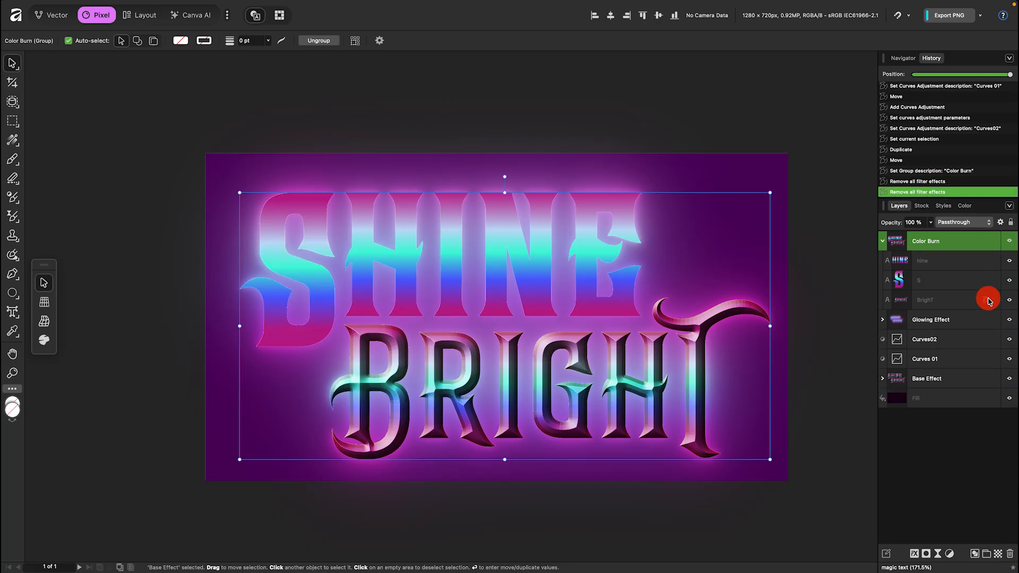
pyautogui.moveTo(987, 300)
pyautogui.mouseDown()
pyautogui.moveTo(996, 522)
pyautogui.moveTo(1012, 558)
pyautogui.mouseUp()
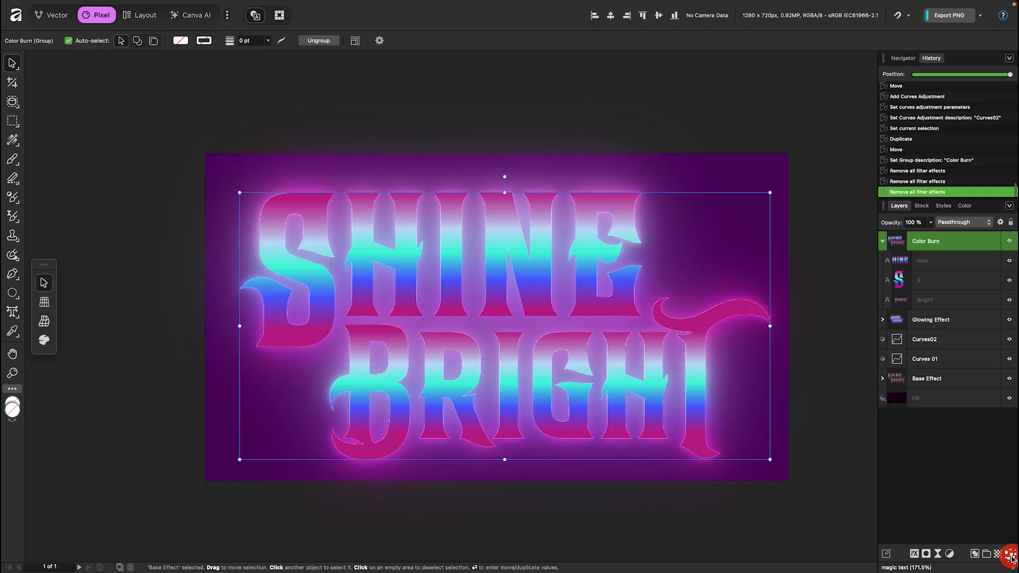
pyautogui.click(883, 243)
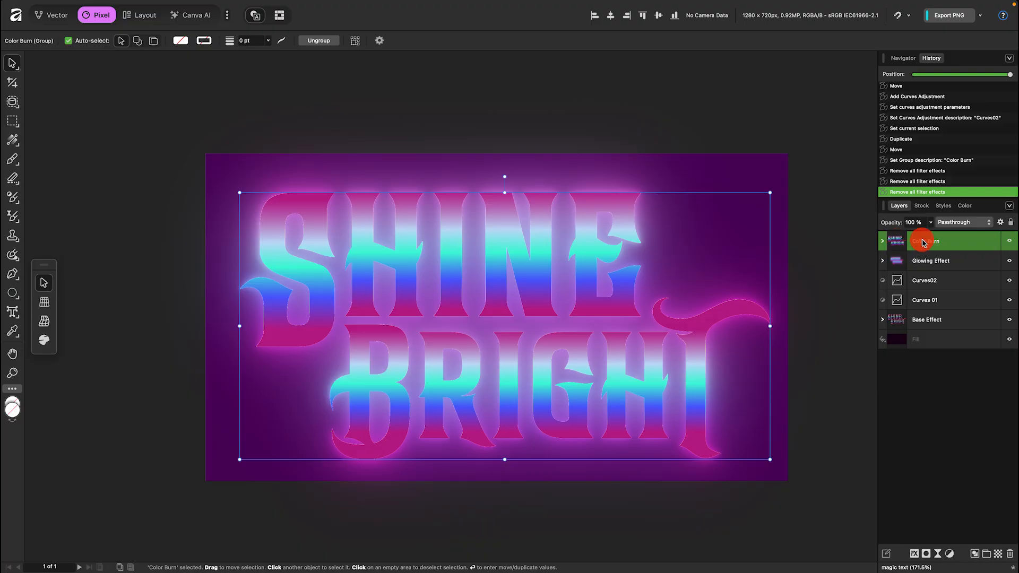
# Set the Color Burn group's blend mode to Color Burn and its opacity to 16%.
pyautogui.click(961, 222)
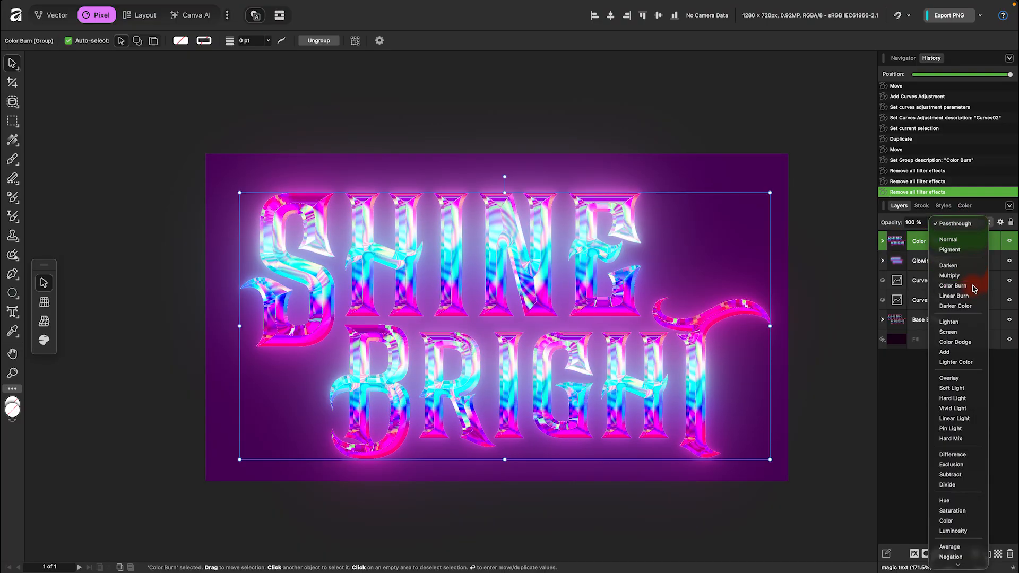
pyautogui.click(973, 287)
pyautogui.click(930, 223)
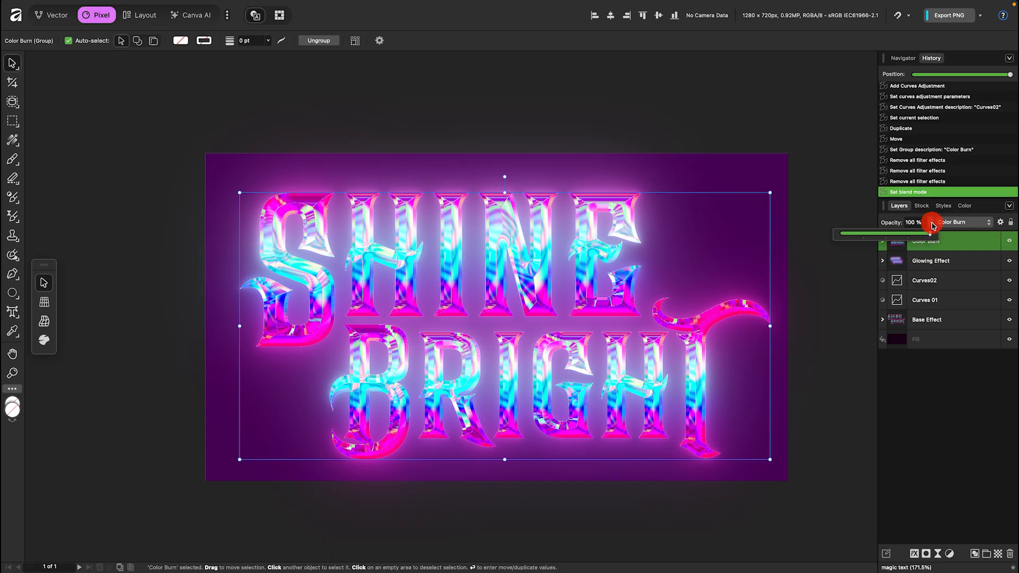
pyautogui.click(865, 237)
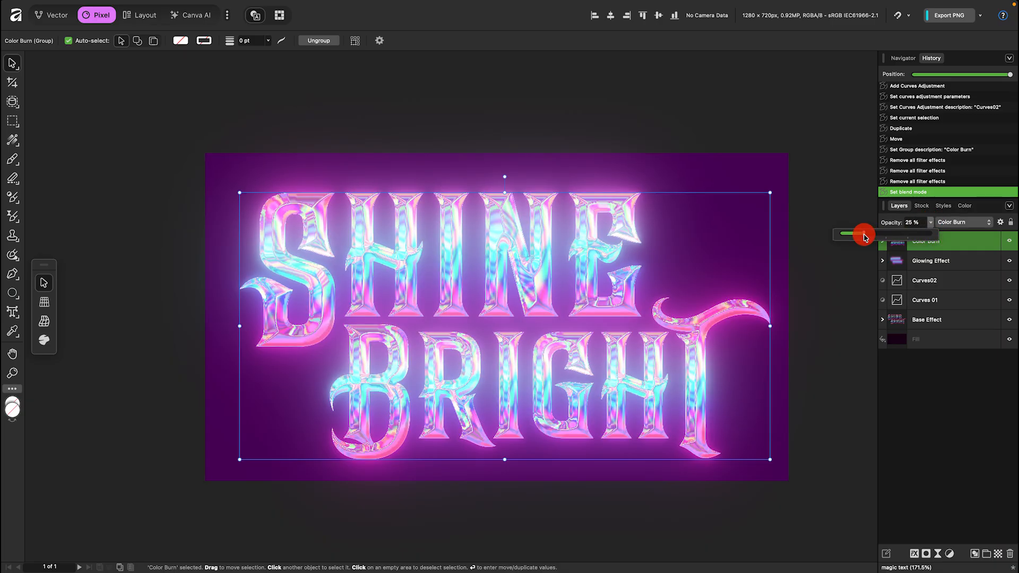
pyautogui.moveTo(865, 236); pyautogui.dragTo(855, 236)
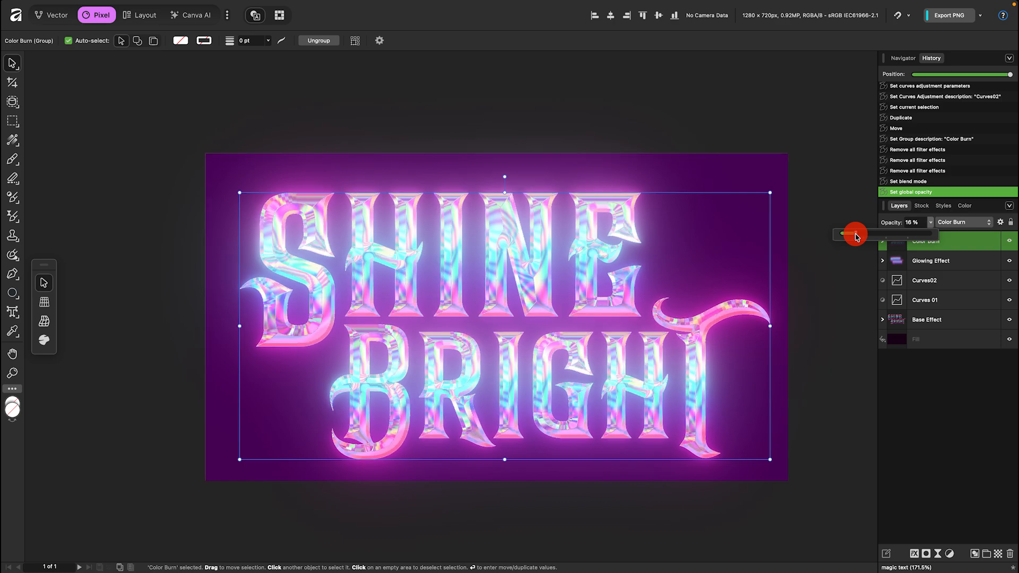
pyautogui.click(215, 130)
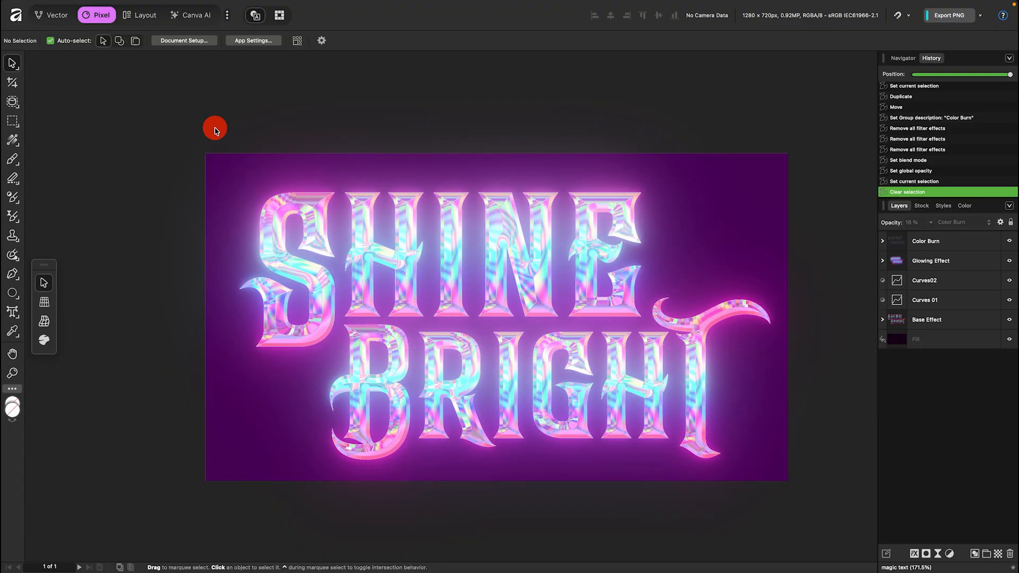
# Place the halftone image from the Desktop over the whole canvas and move it directly above the Fill layer.
pyautogui.moveTo(106, 6)
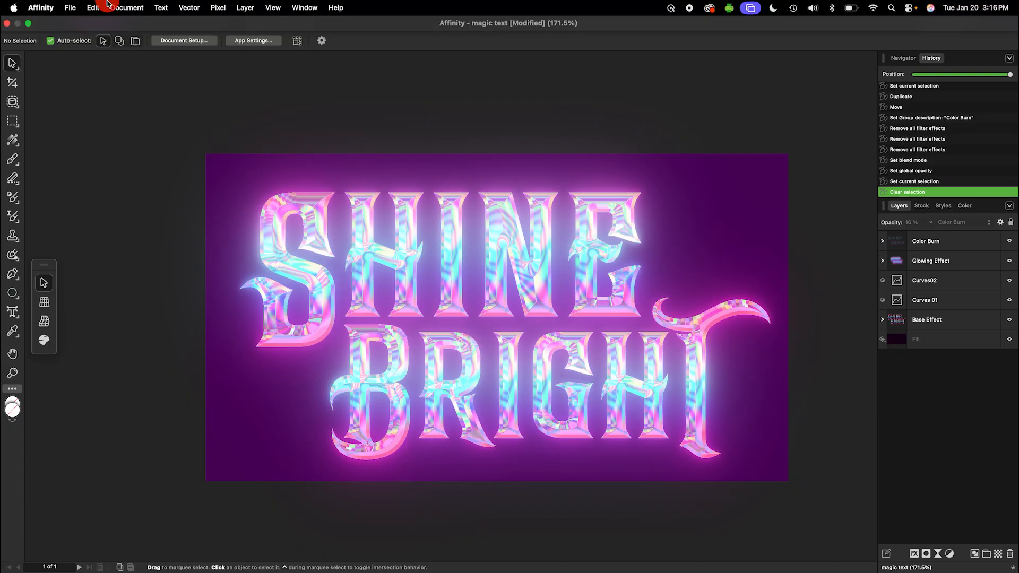
pyautogui.click(74, 7)
pyautogui.click(119, 237)
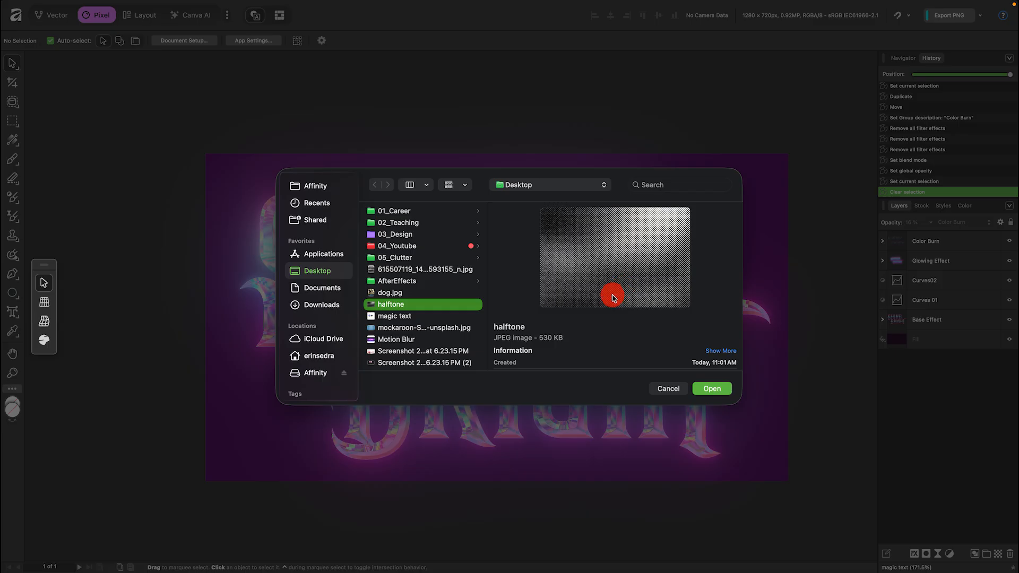
pyautogui.click(712, 388)
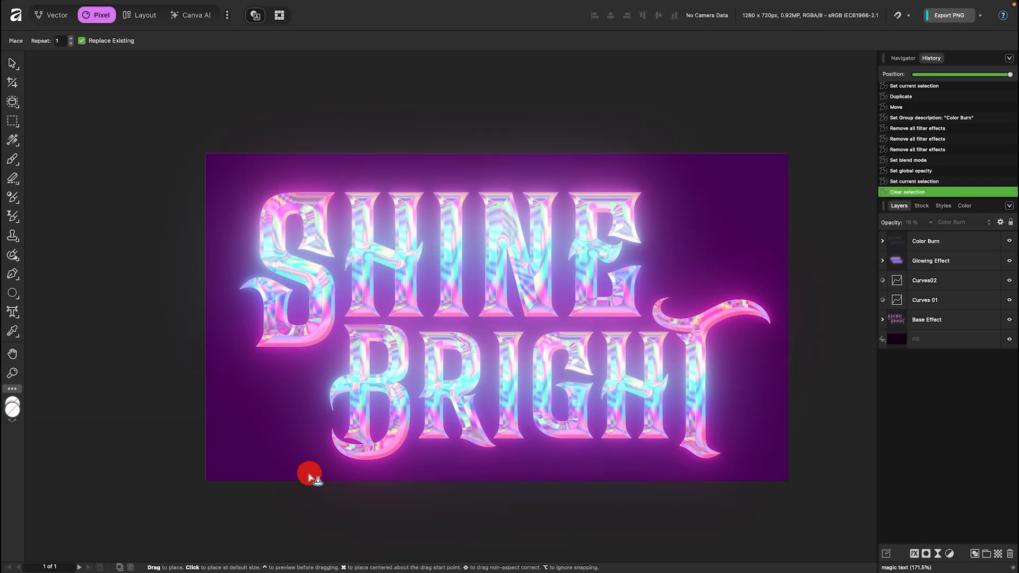
pyautogui.moveTo(167, 517); pyautogui.dragTo(882, 170)
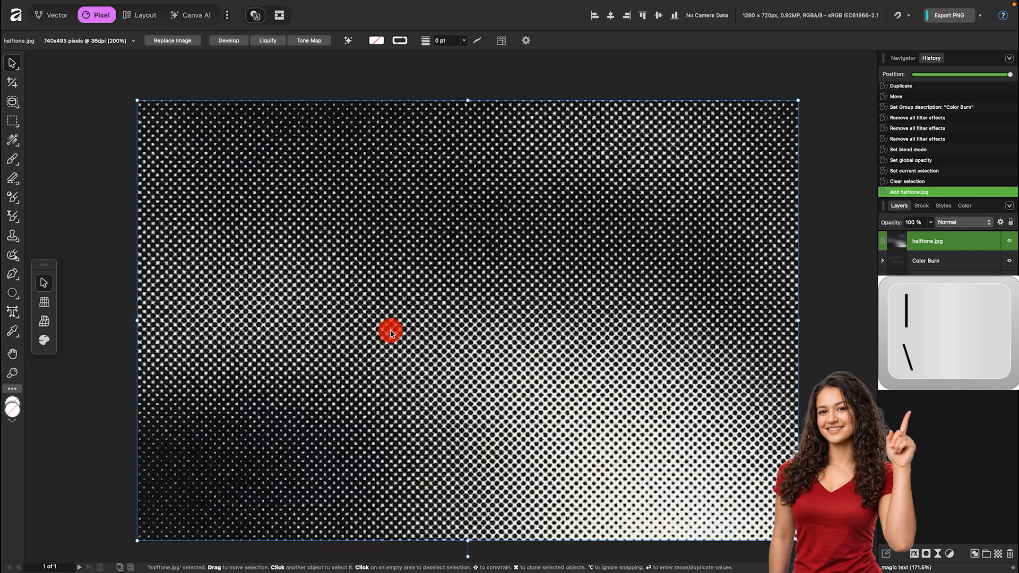
pyautogui.press('\\')
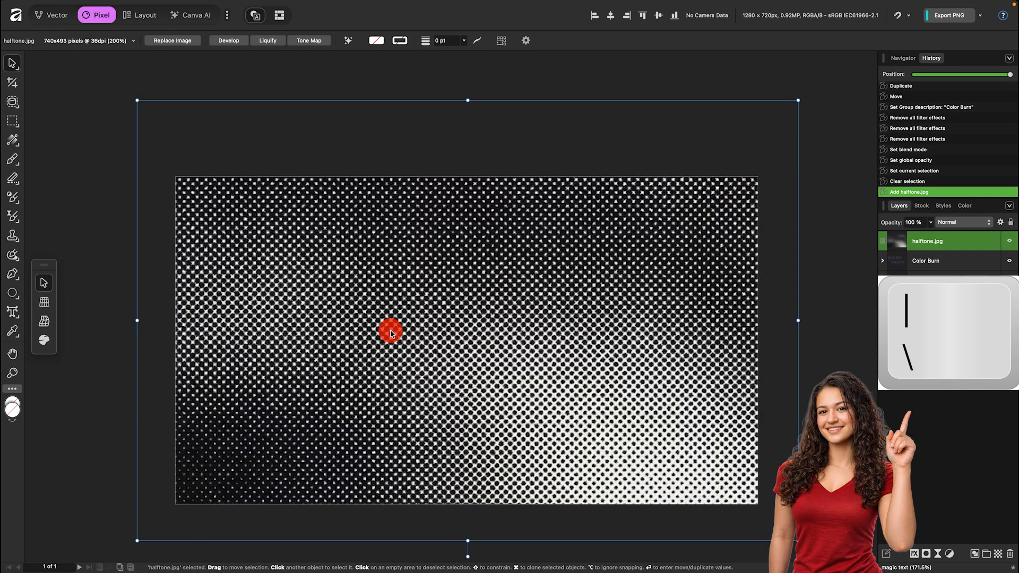
pyautogui.press('\\')
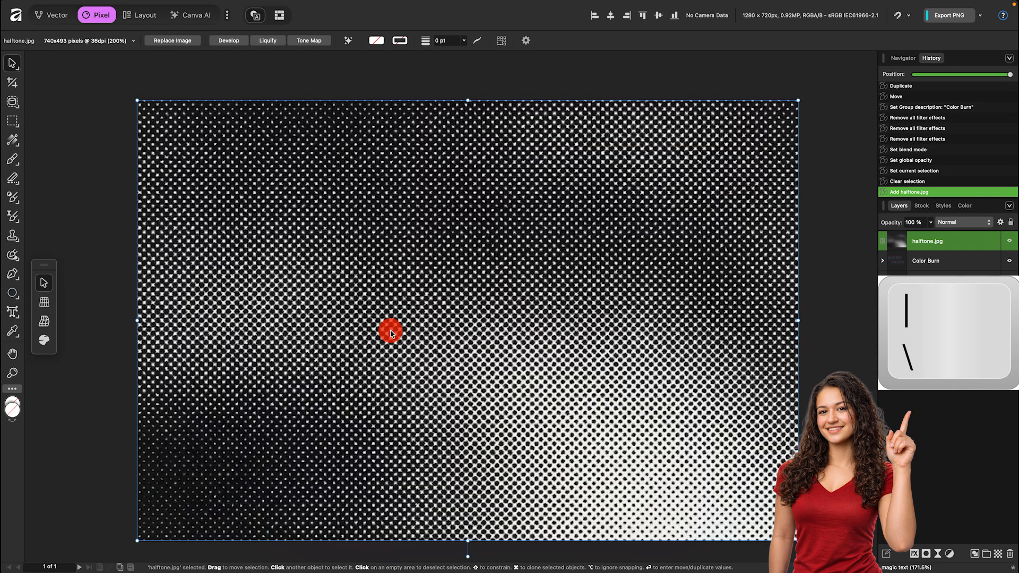
pyautogui.press('\\')
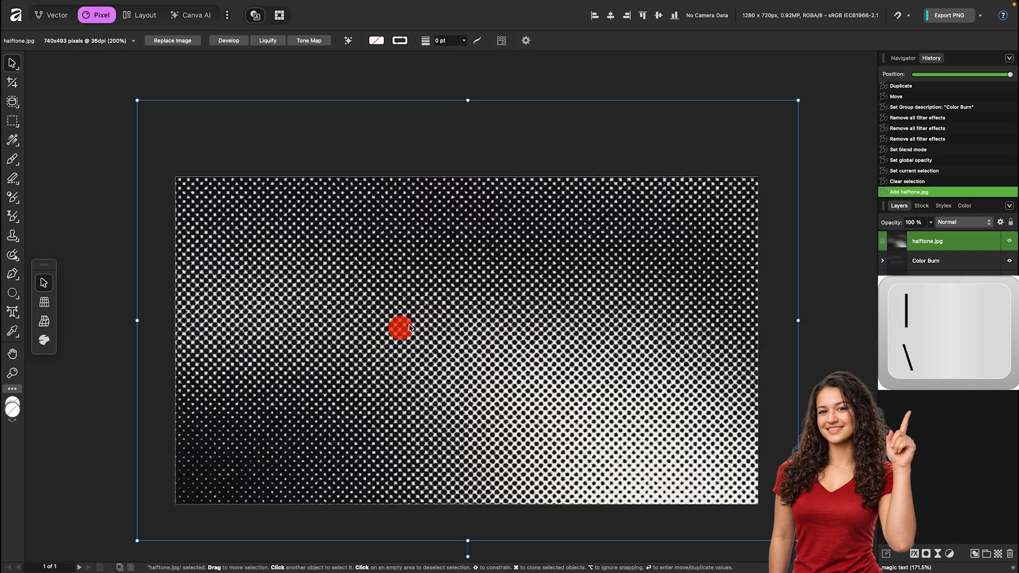
pyautogui.moveTo(957, 243); pyautogui.dragTo(960, 348)
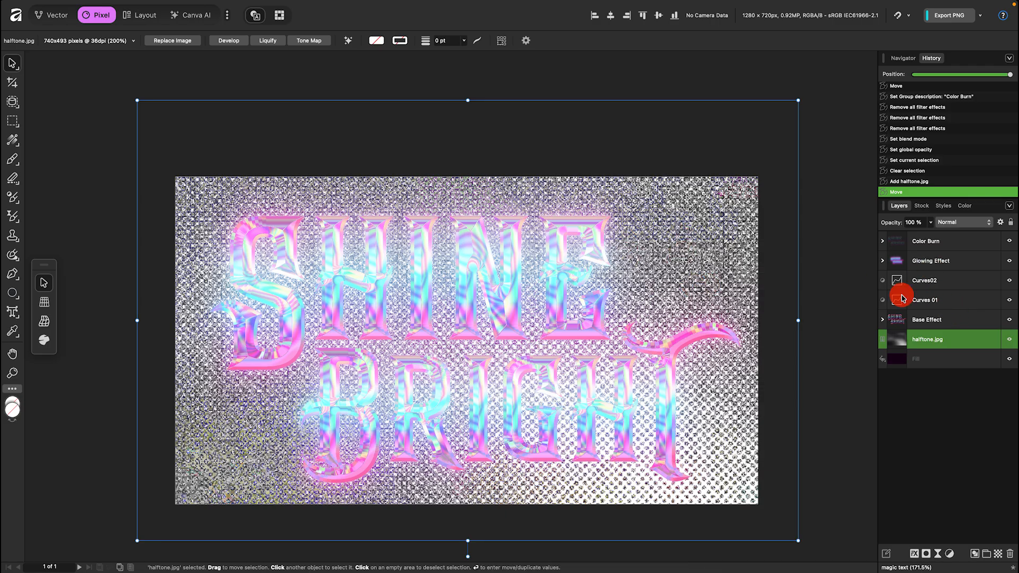
# Group the Base Effect, Curves 01, Curves02, Glowing Effect and Color Burn layers together.
pyautogui.click(972, 320)
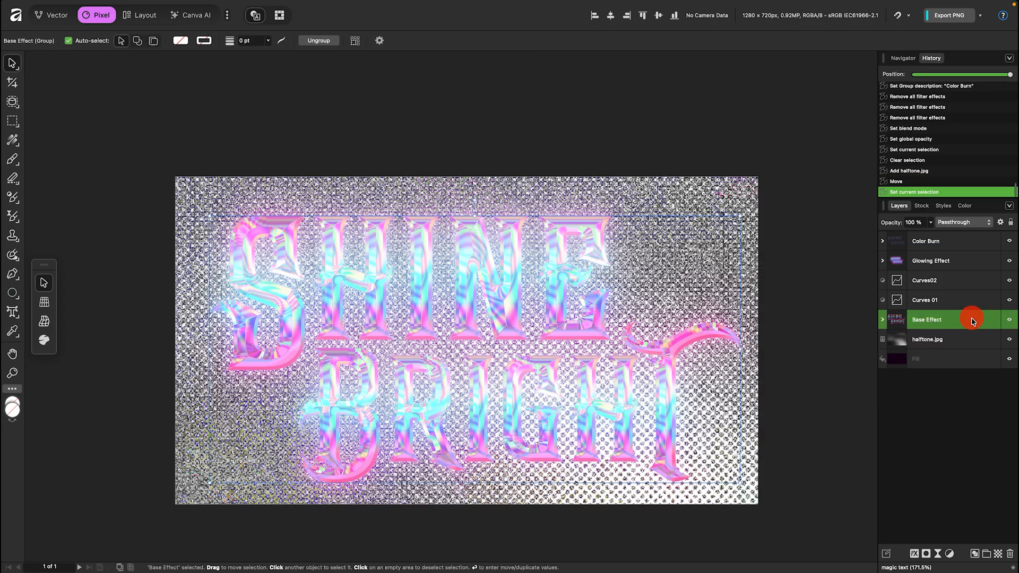
pyautogui.keyDown('shift'); pyautogui.click(981, 243); pyautogui.keyUp('shift')
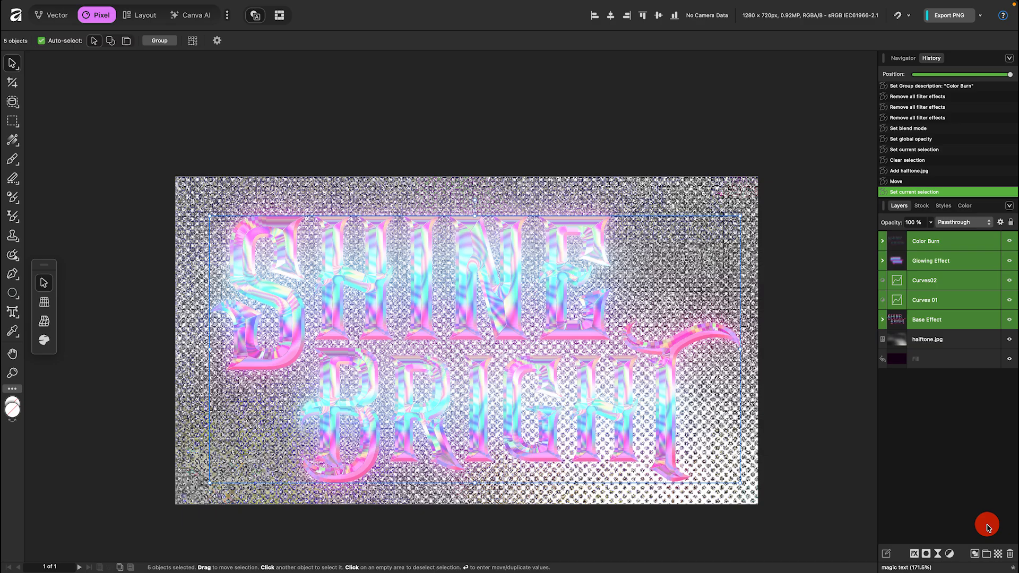
pyautogui.click(986, 555)
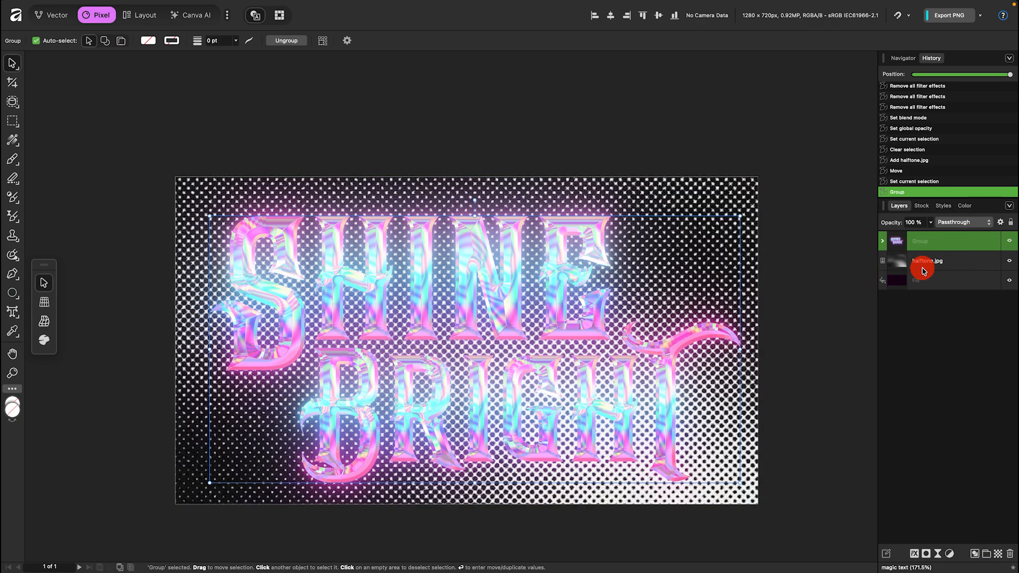
# Set the halftone layer's blend mode to Multiply.
pyautogui.click(952, 265)
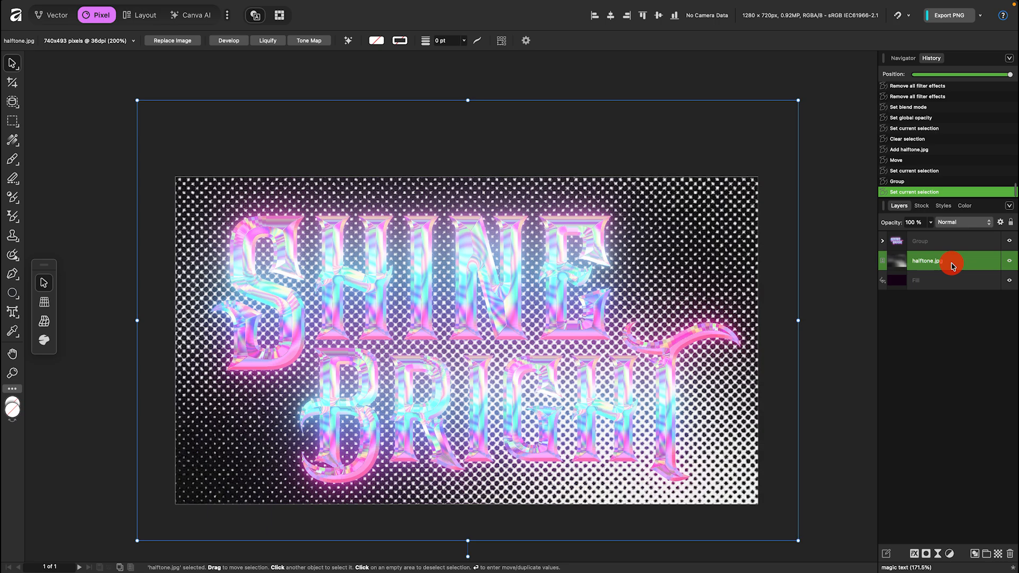
pyautogui.click(960, 223)
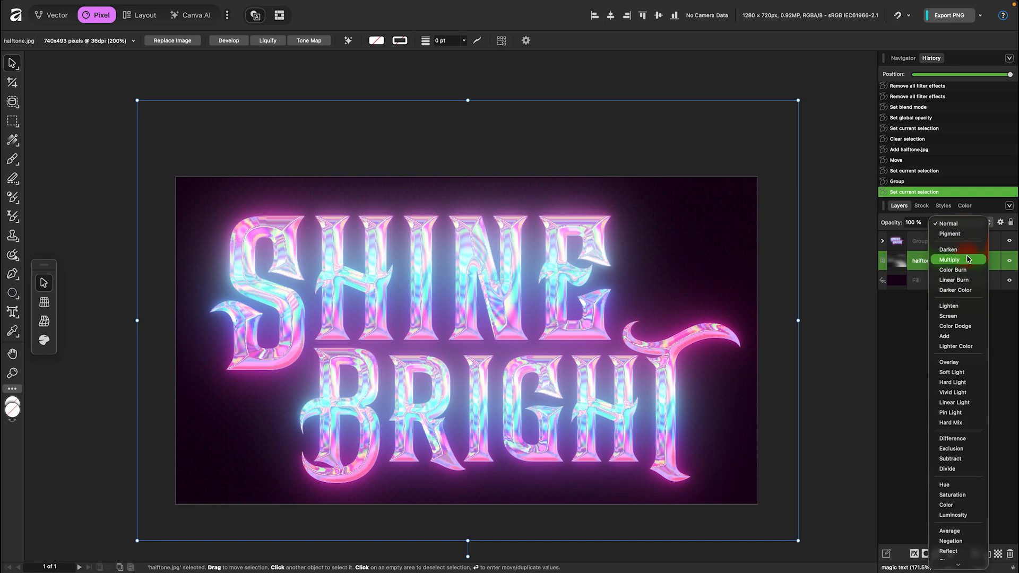
pyautogui.click(966, 262)
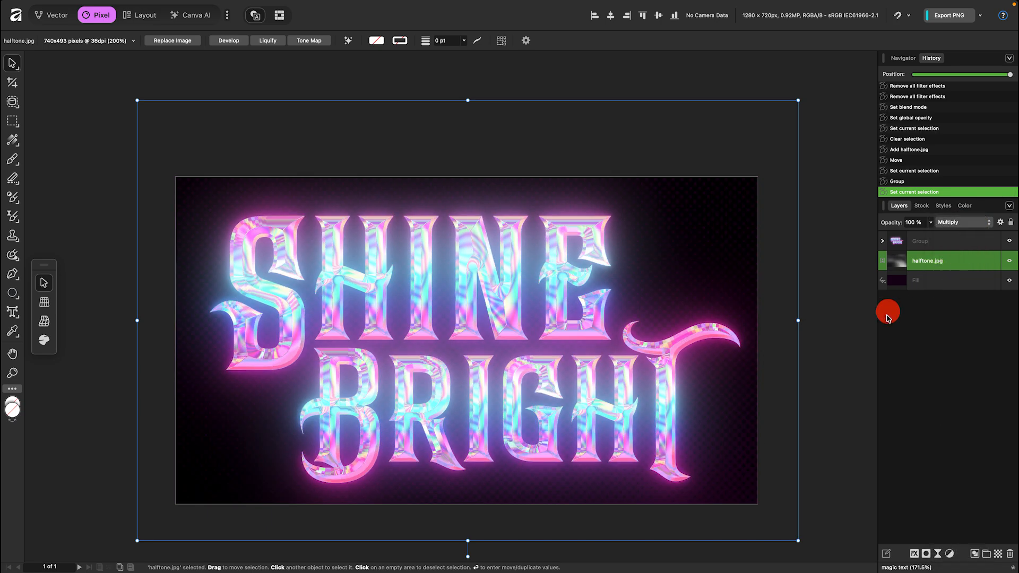
pyautogui.click(857, 344)
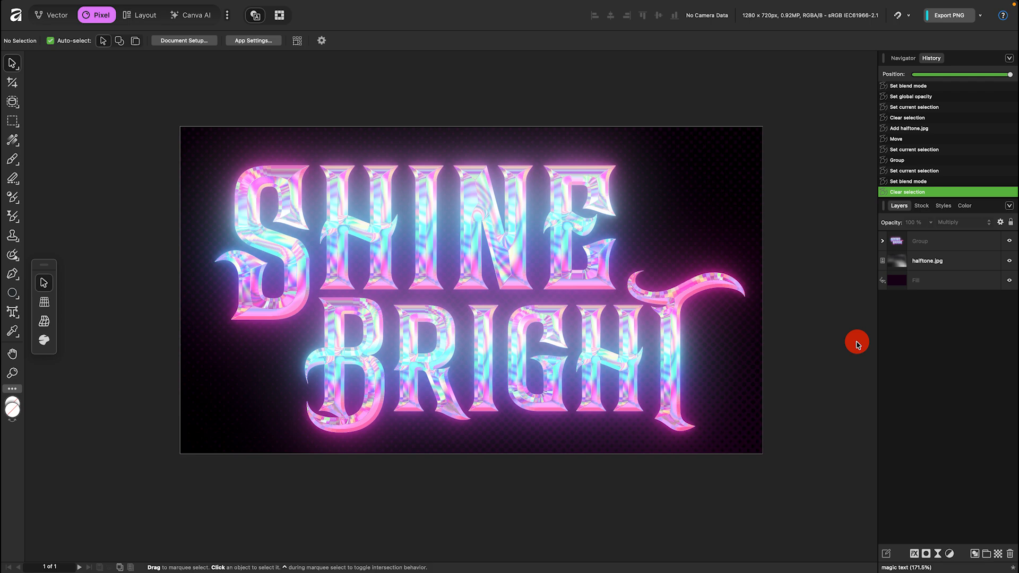